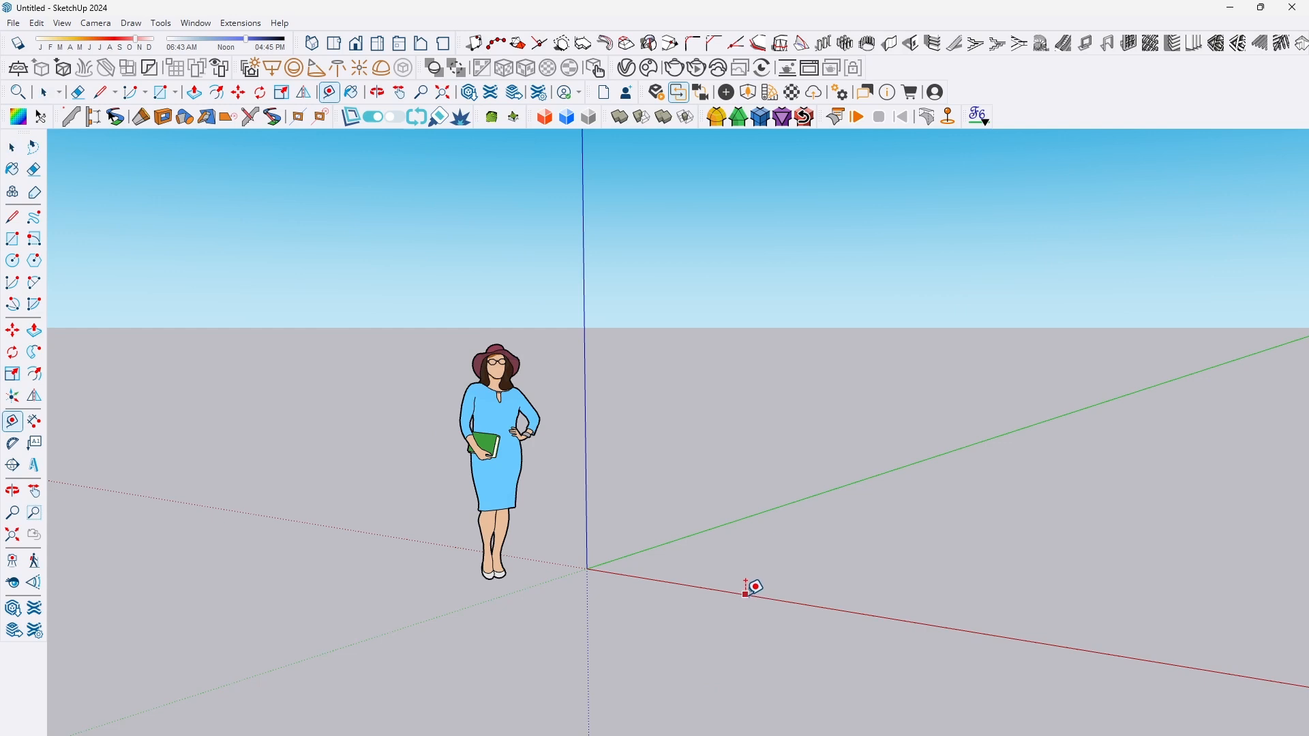
# Step: Place two construction guides with the Tape Measure, one parallel to the red axis and one parallel to the green axis
pyautogui.click(746, 592)
pyautogui.click(884, 473)
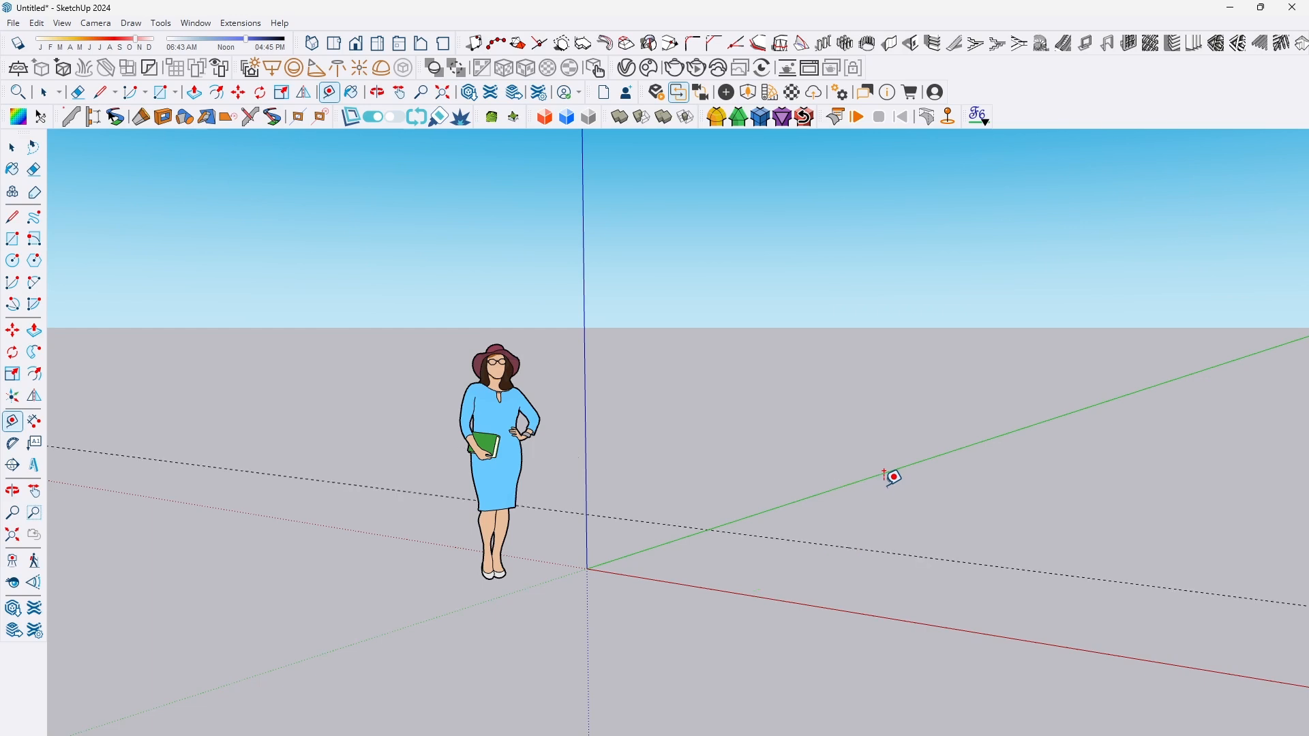
pyautogui.click(647, 548)
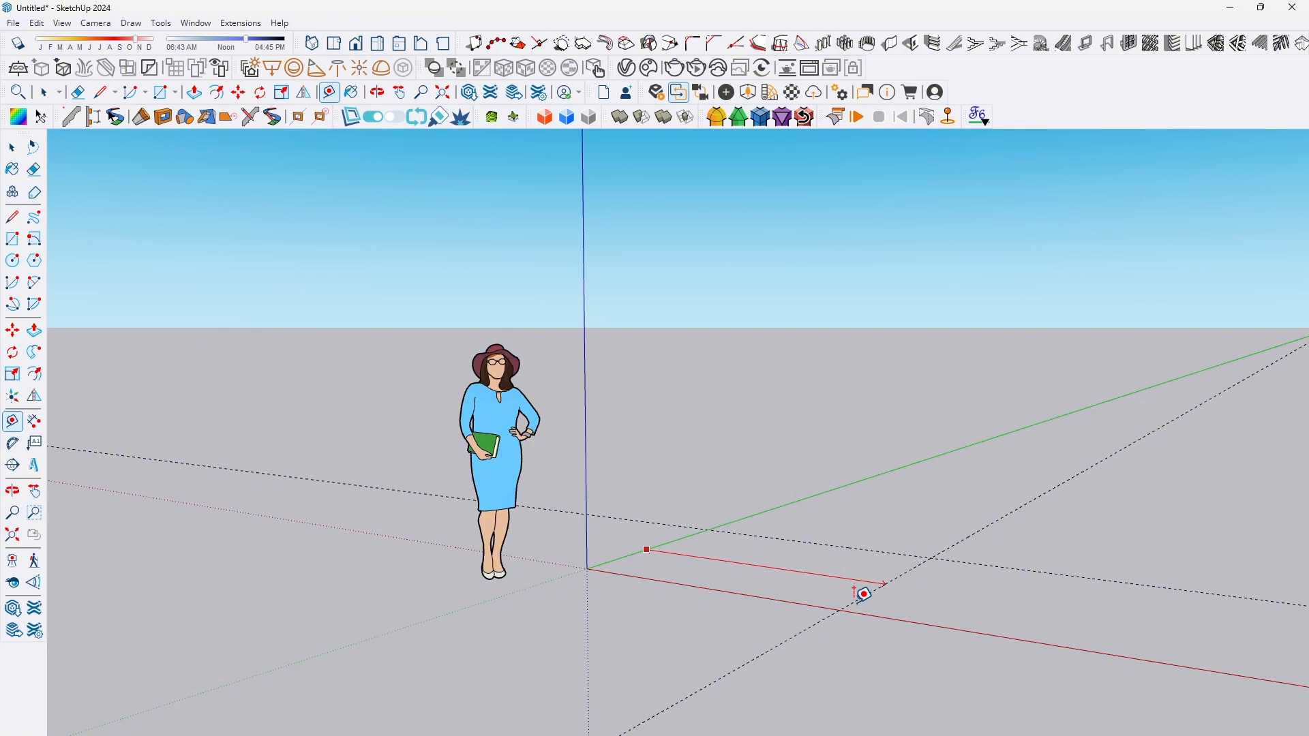
pyautogui.click(862, 593)
# Step: Draw a ground rectangle from the origin to the intersection of the two guides
pyautogui.scroll(5, 894, 564)
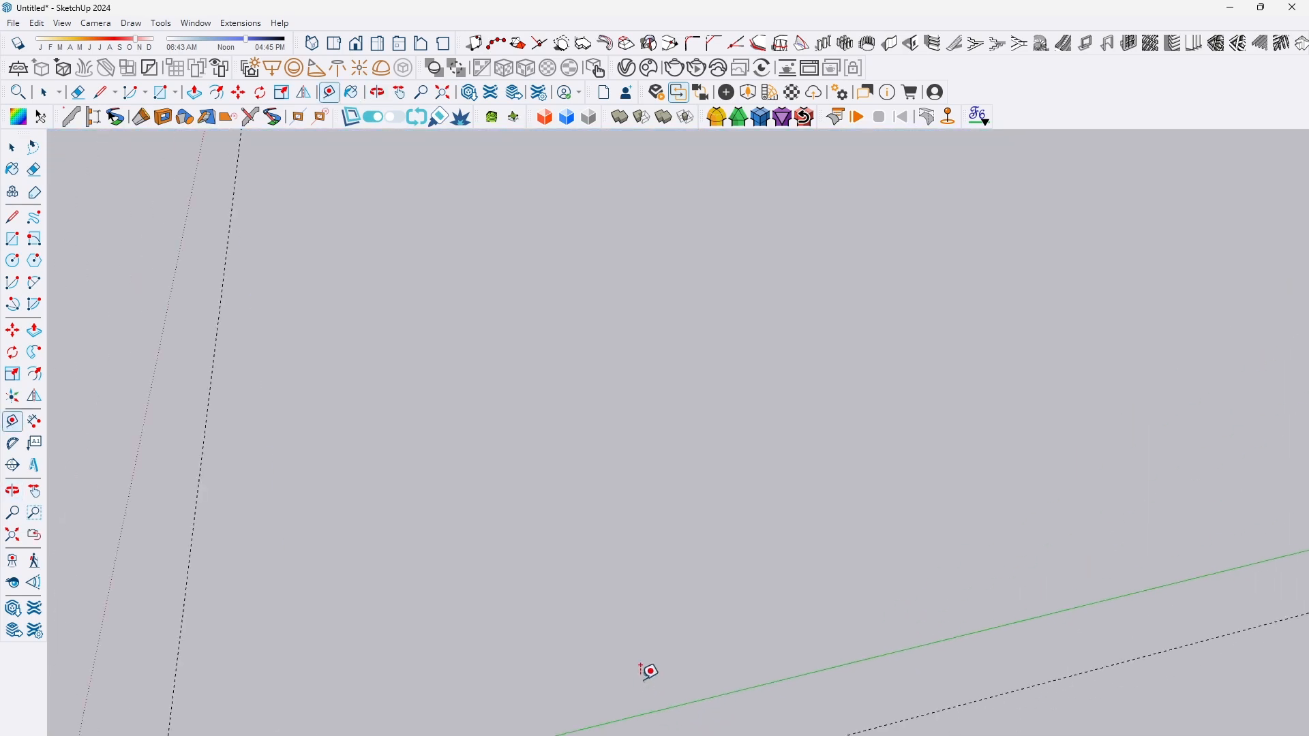
pyautogui.keyDown('shift'); pyautogui.moveTo(644, 671); pyautogui.dragTo(897, 298, button='middle'); pyautogui.keyUp('shift')
pyautogui.scroll(4, 545, 412)
pyautogui.keyDown('shift'); pyautogui.moveTo(409, 468); pyautogui.dragTo(550, 532, button='middle'); pyautogui.keyUp('shift')
pyautogui.press('r')
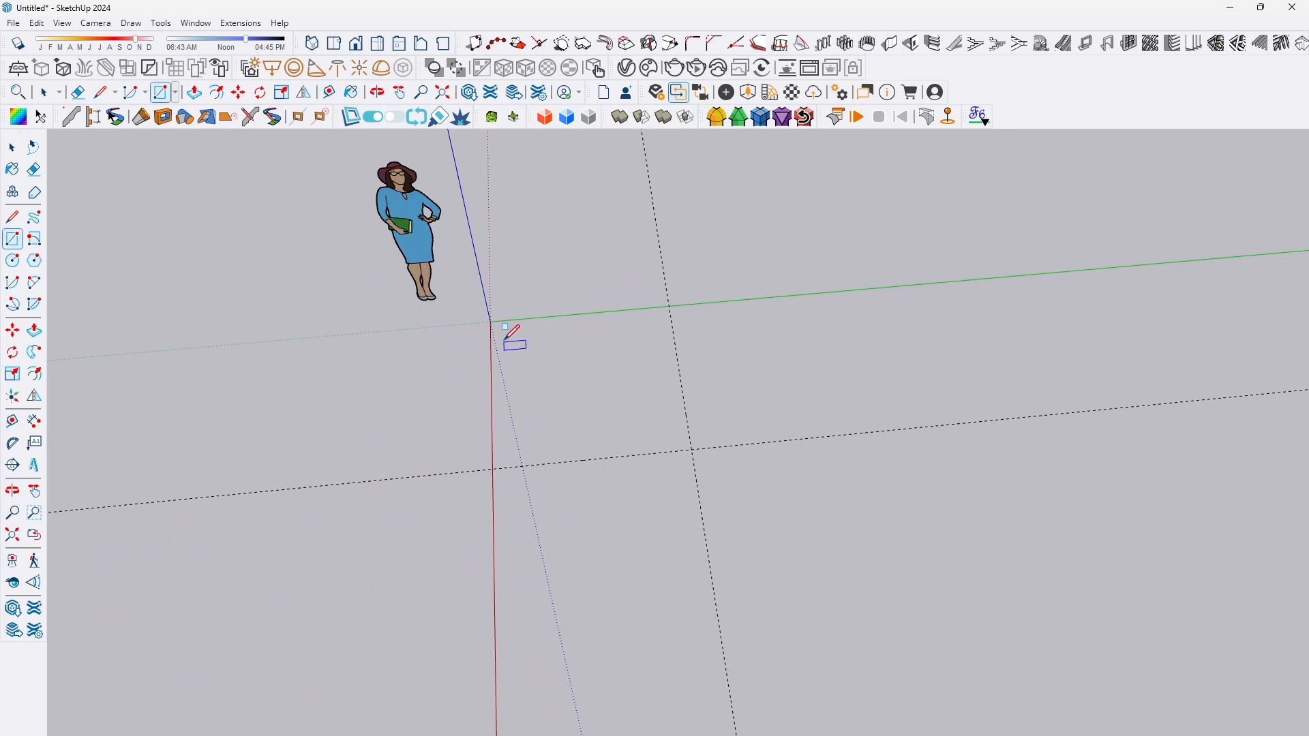
pyautogui.click(490, 321)
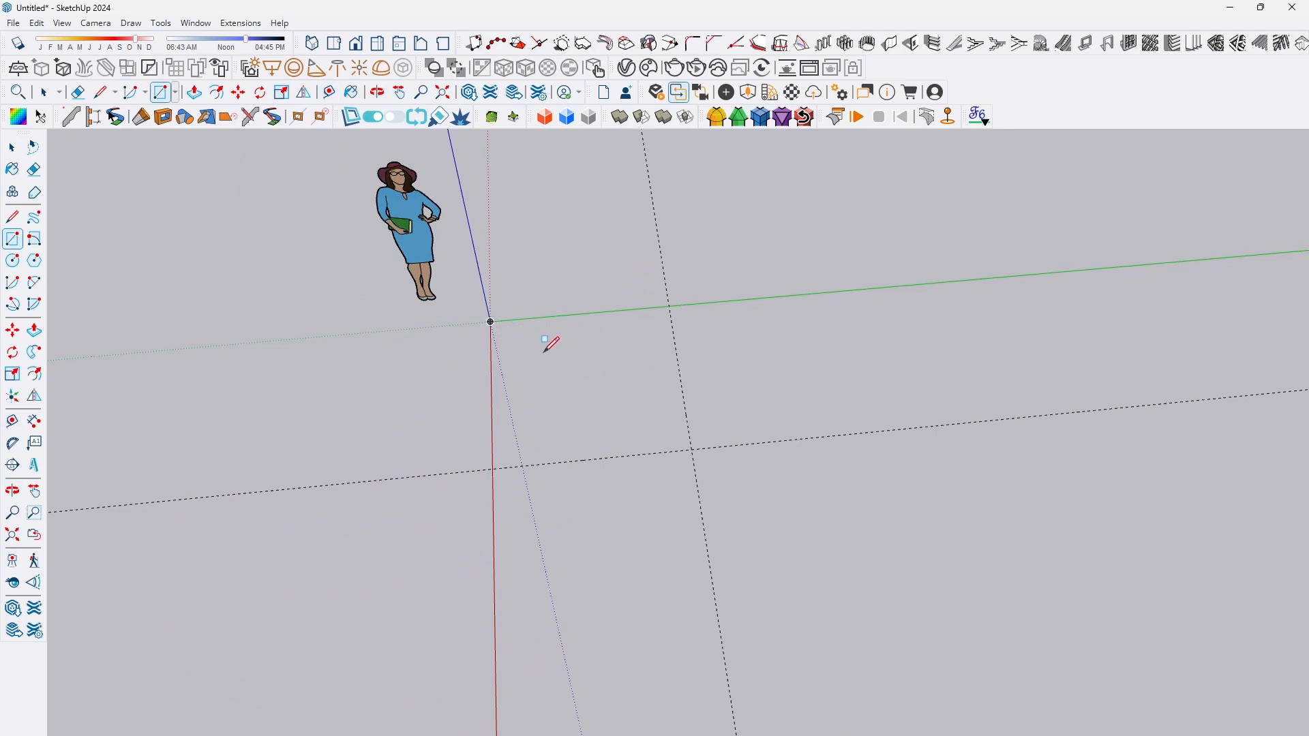
pyautogui.click(696, 449)
pyautogui.press('space')
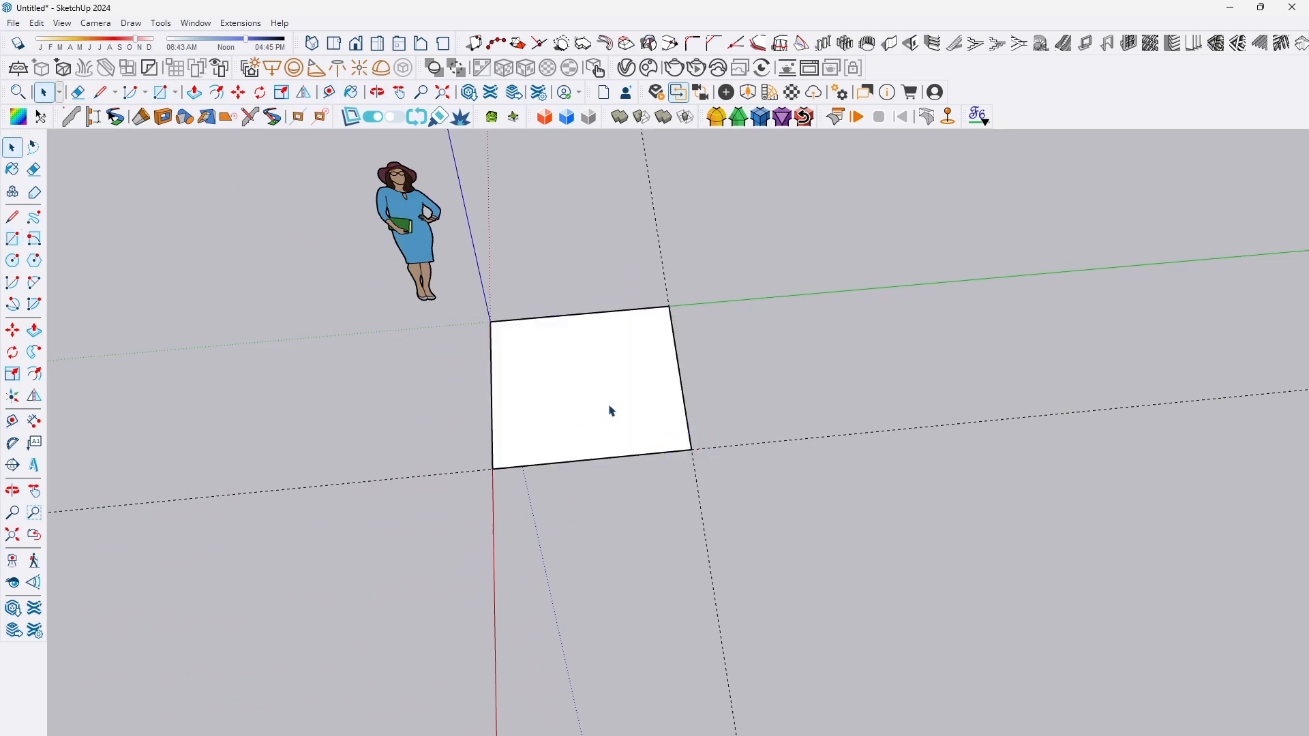
# Step: Draw a small rounding arc across the rectangle's corner at the origin, tangent to both adjoining edges
pyautogui.scroll(10, 547, 405)
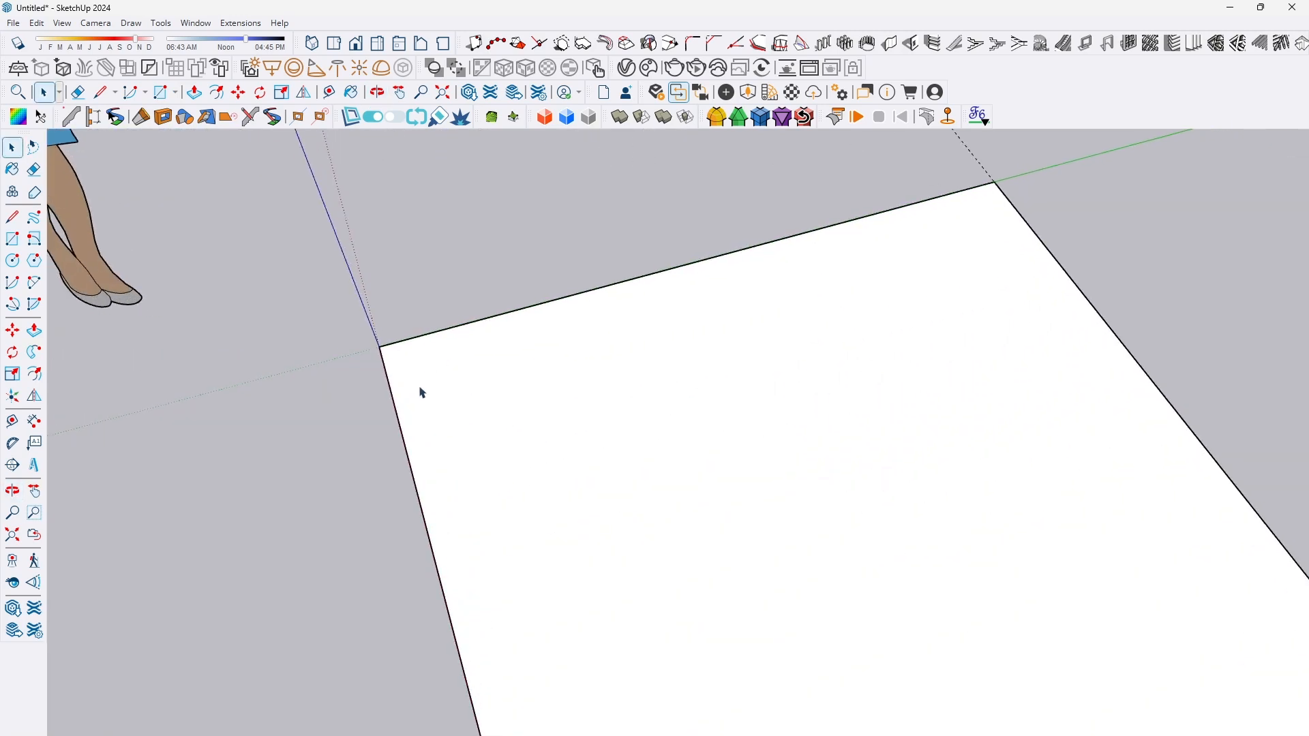
pyautogui.press('a')
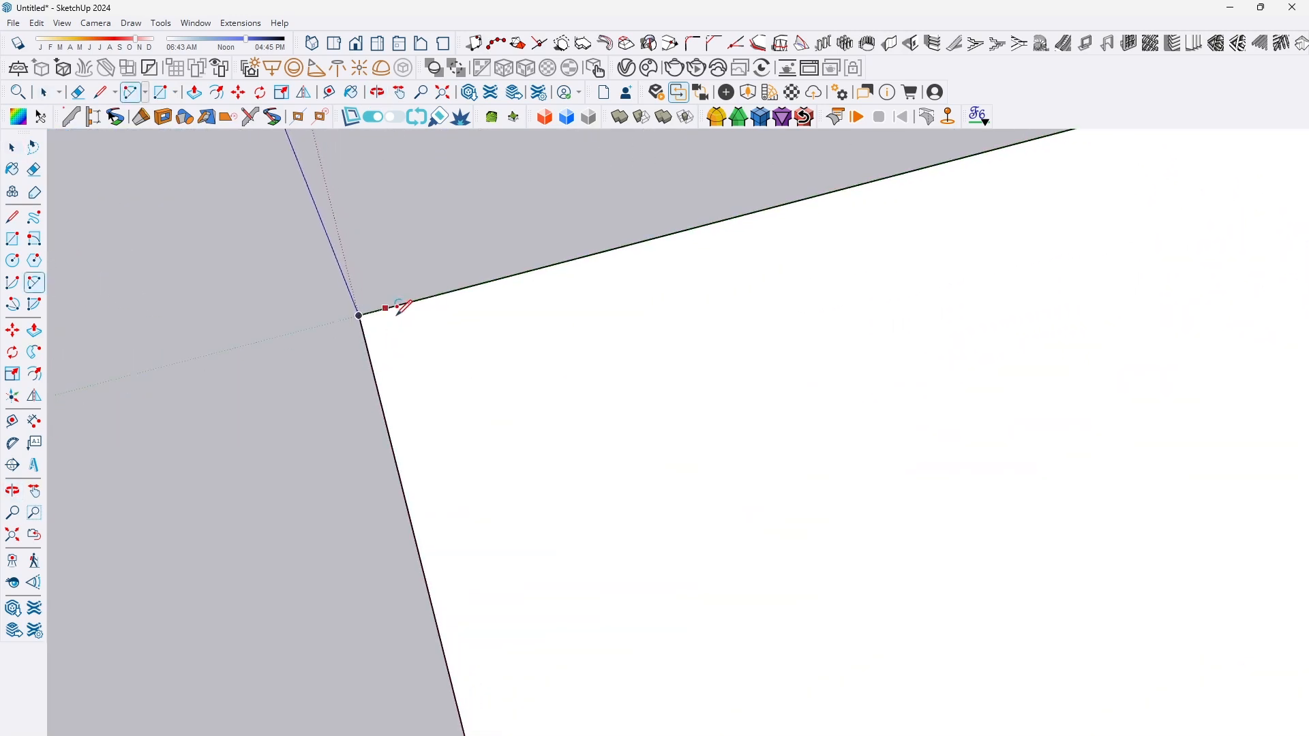
pyautogui.press('t')
pyautogui.click(383, 412)
pyautogui.press('space')
pyautogui.press('a')
pyautogui.click(373, 370)
pyautogui.scroll(3, 386, 351)
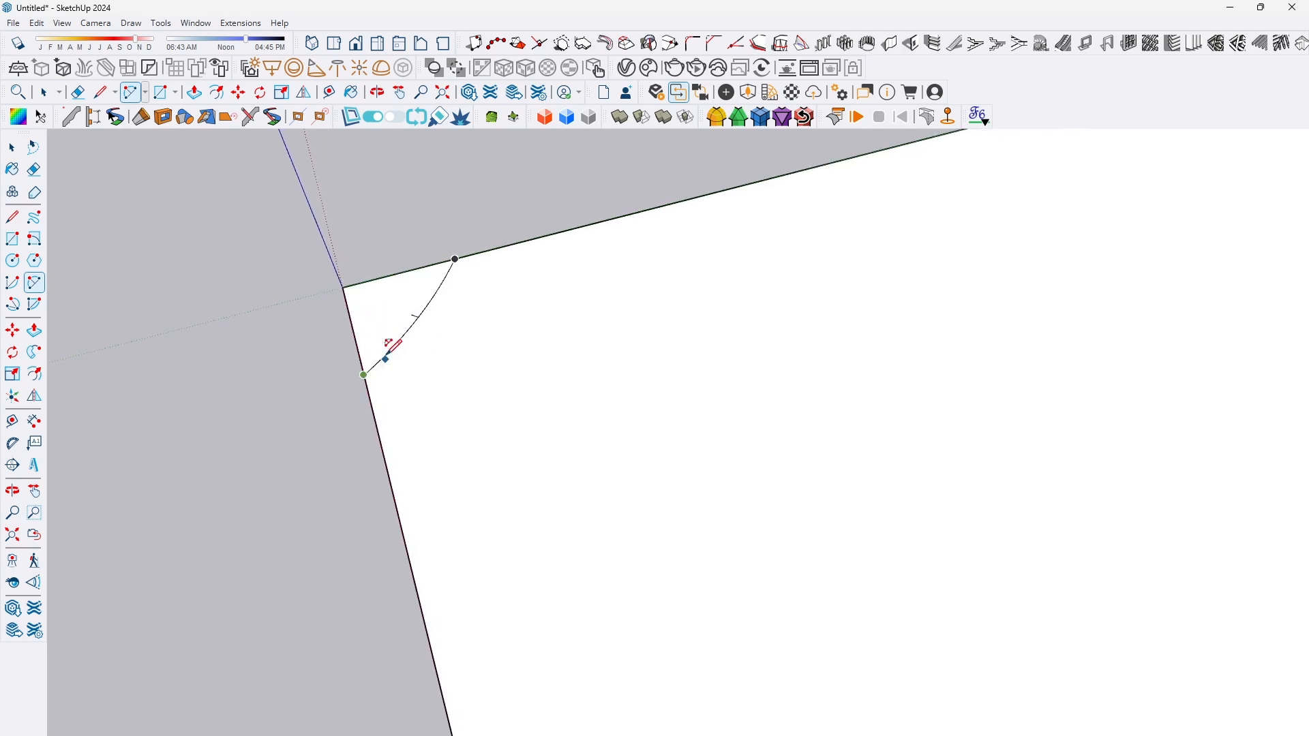
pyautogui.click(381, 304)
pyautogui.scroll(-4, 516, 317)
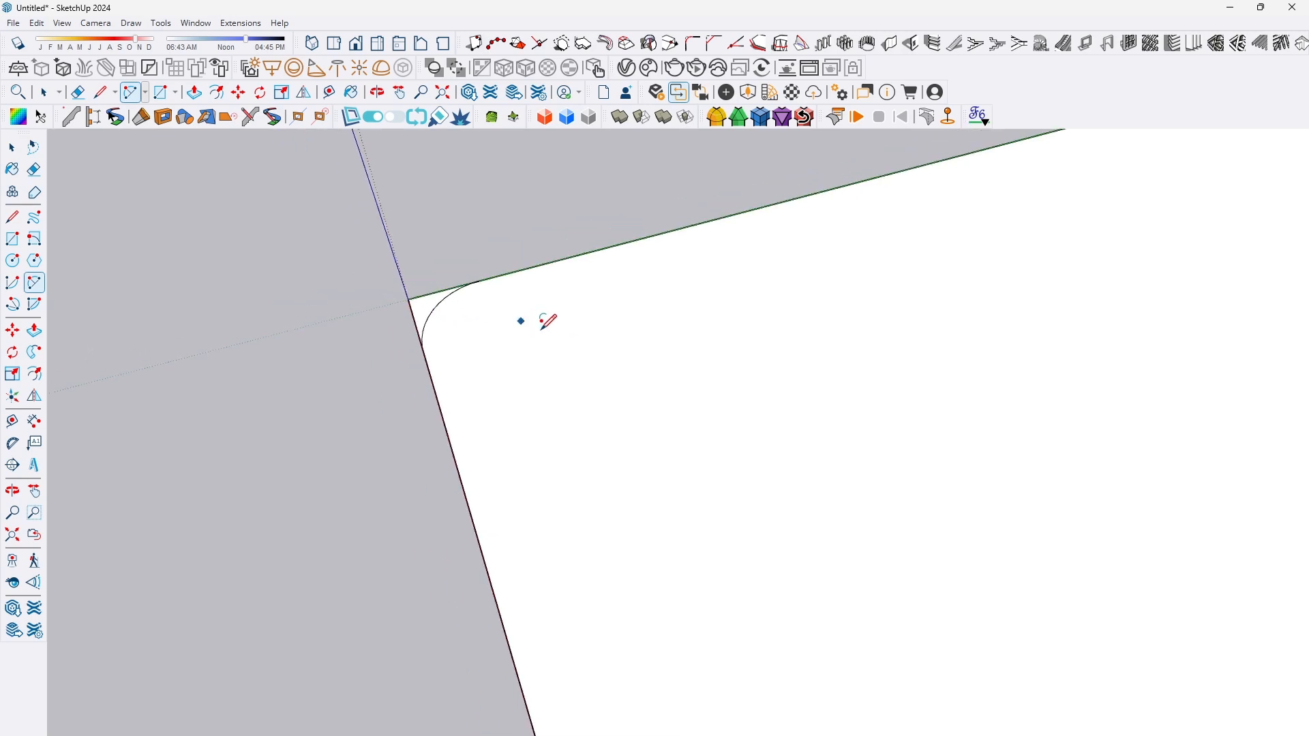
# Step: Round the rectangle's other three corners with the same arc, trimming away the leftover corner pieces
pyautogui.keyDown('shift'); pyautogui.moveTo(713, 290); pyautogui.dragTo(293, 400, button='middle'); pyautogui.keyUp('shift')
pyautogui.doubleClick(680, 244)
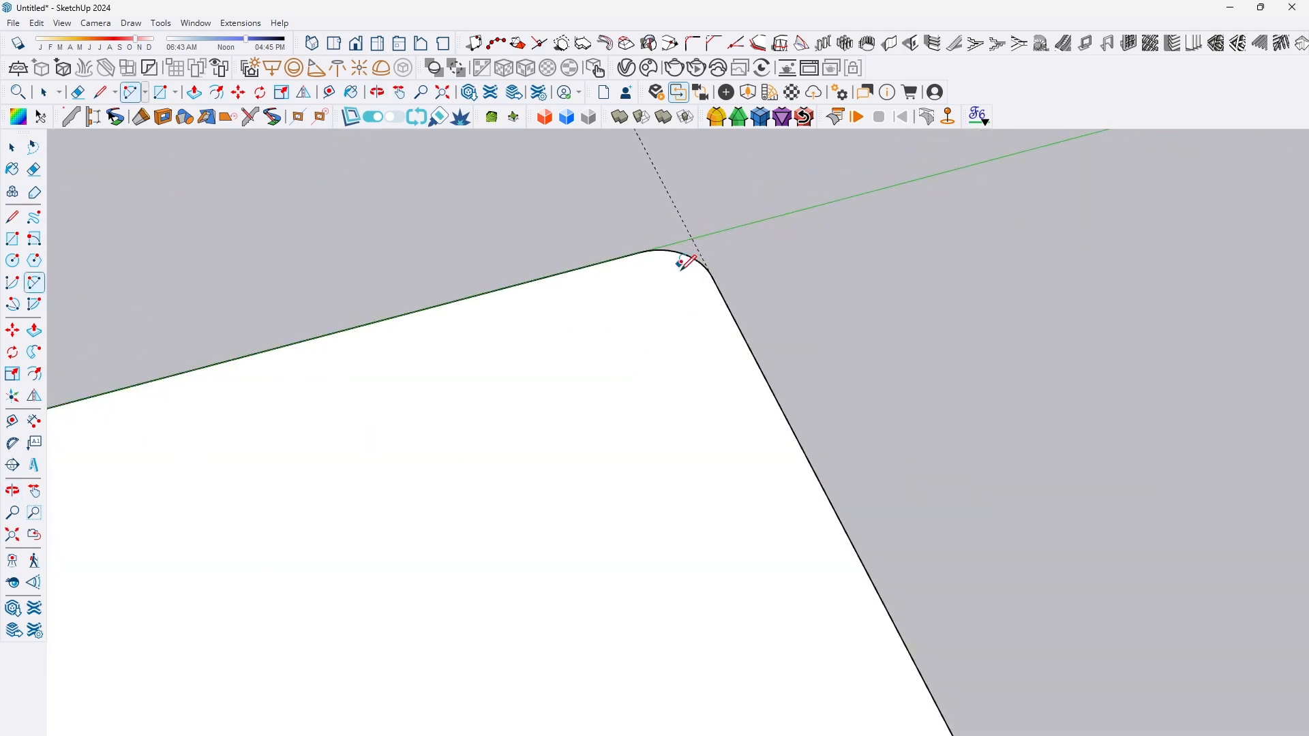
pyautogui.scroll(-3, 697, 339)
pyautogui.keyDown('shift'); pyautogui.moveTo(716, 526); pyautogui.dragTo(749, 330, button='middle'); pyautogui.keyUp('shift')
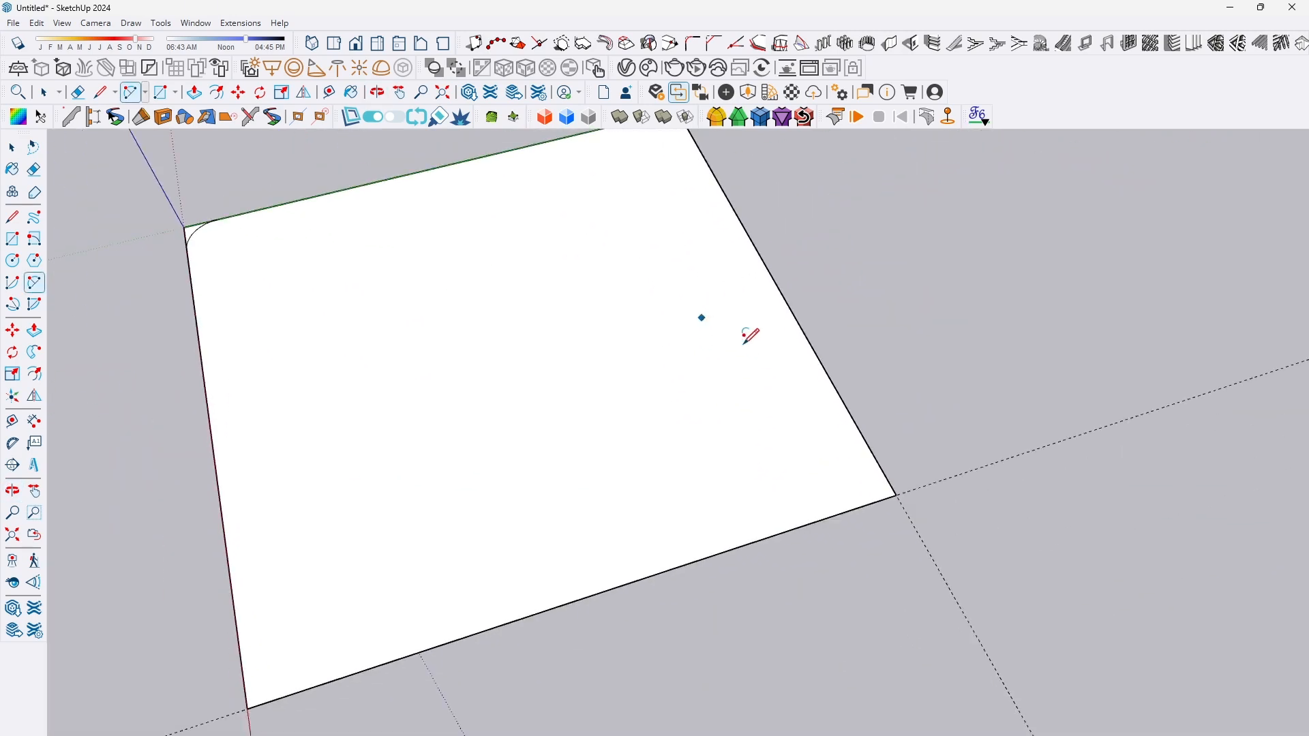
pyautogui.doubleClick(874, 496)
pyautogui.doubleClick(263, 690)
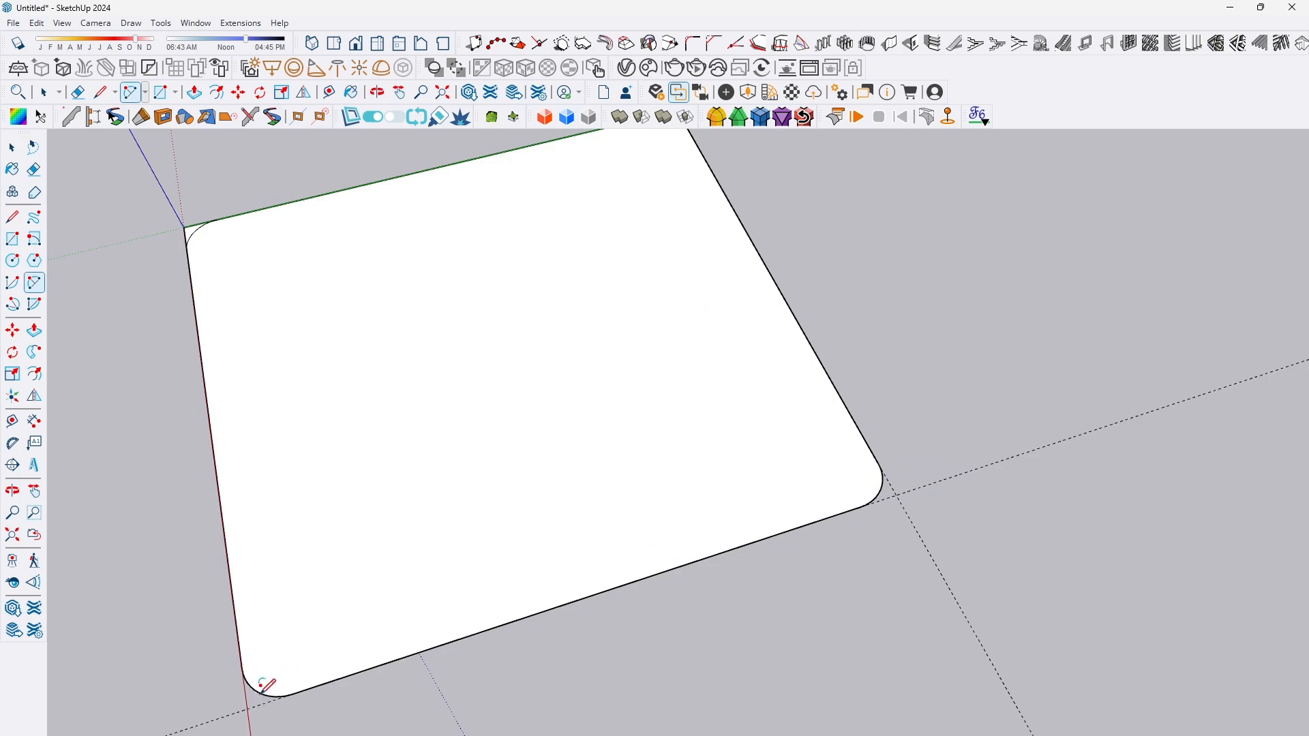
# Step: Delete the leftover straight edges outside the arc at the origin corner
pyautogui.keyDown('shift'); pyautogui.moveTo(255, 494); pyautogui.dragTo(454, 533, button='middle'); pyautogui.keyUp('shift')
pyautogui.scroll(5, 356, 270)
pyautogui.press('space')
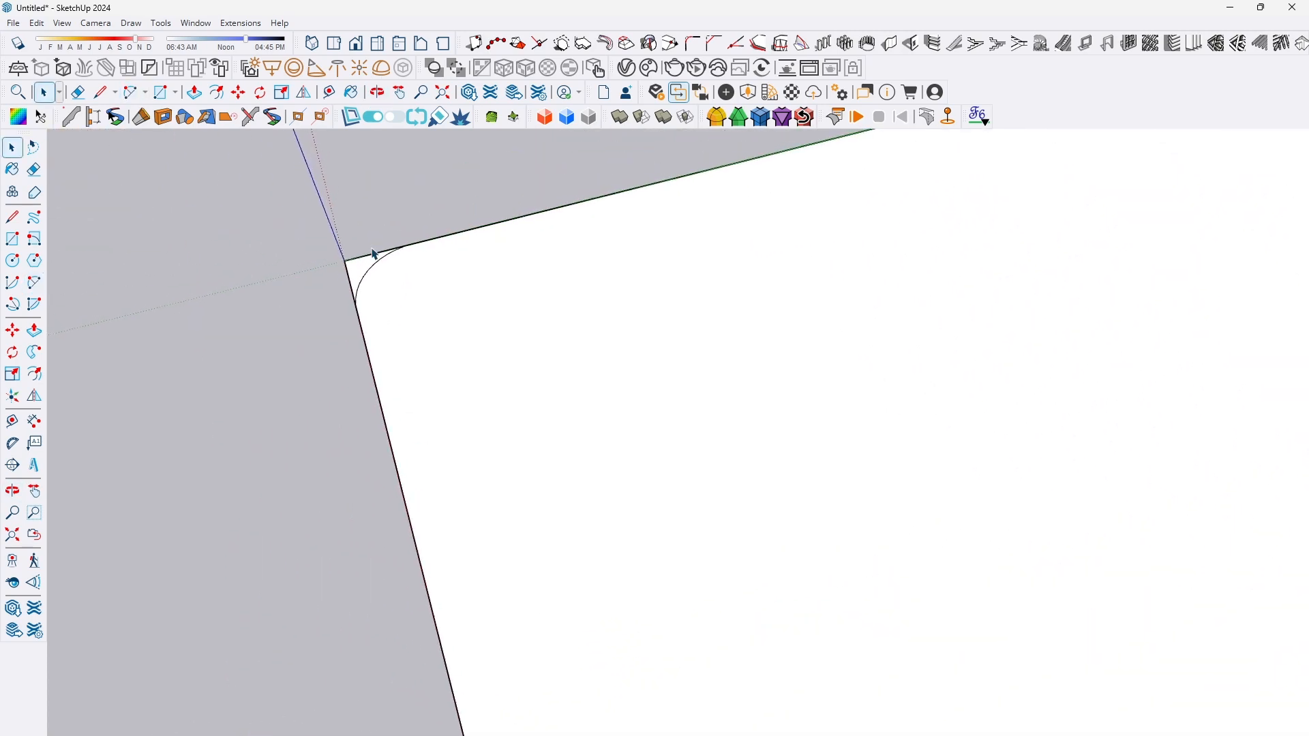
pyautogui.click(362, 261)
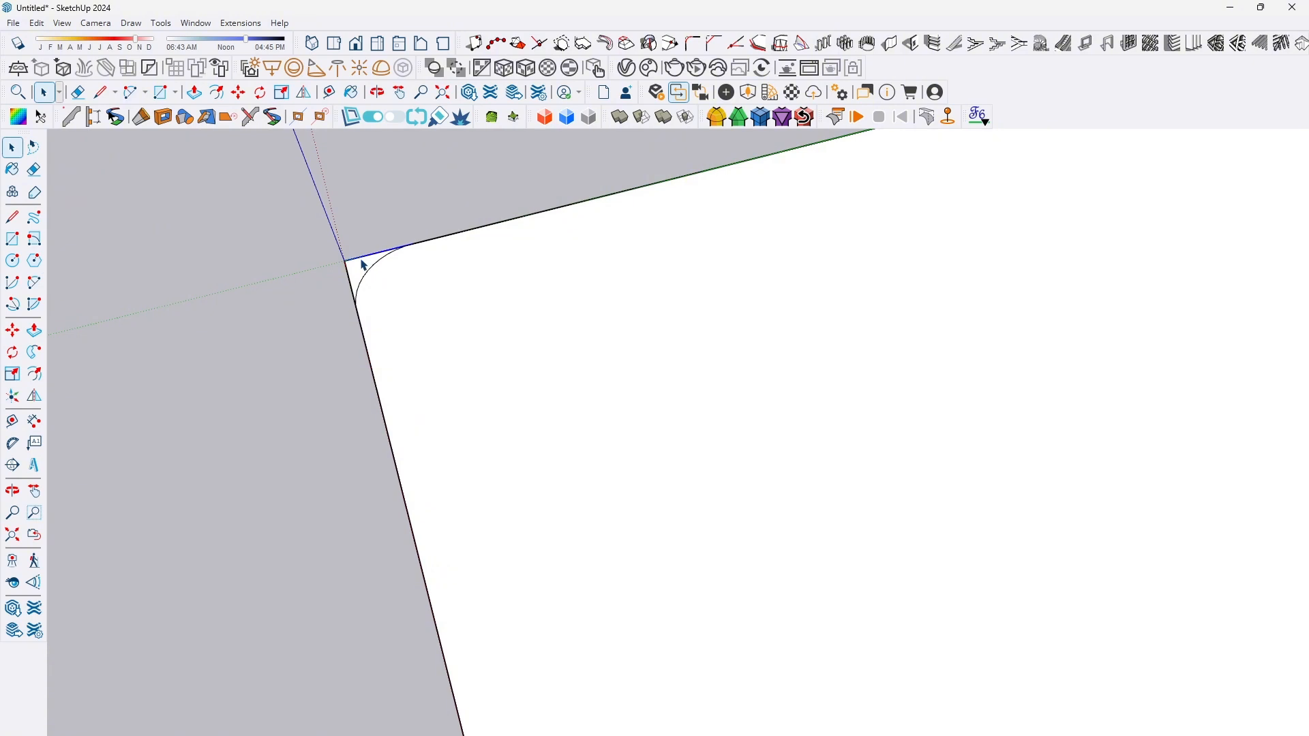
pyautogui.press('Delete')
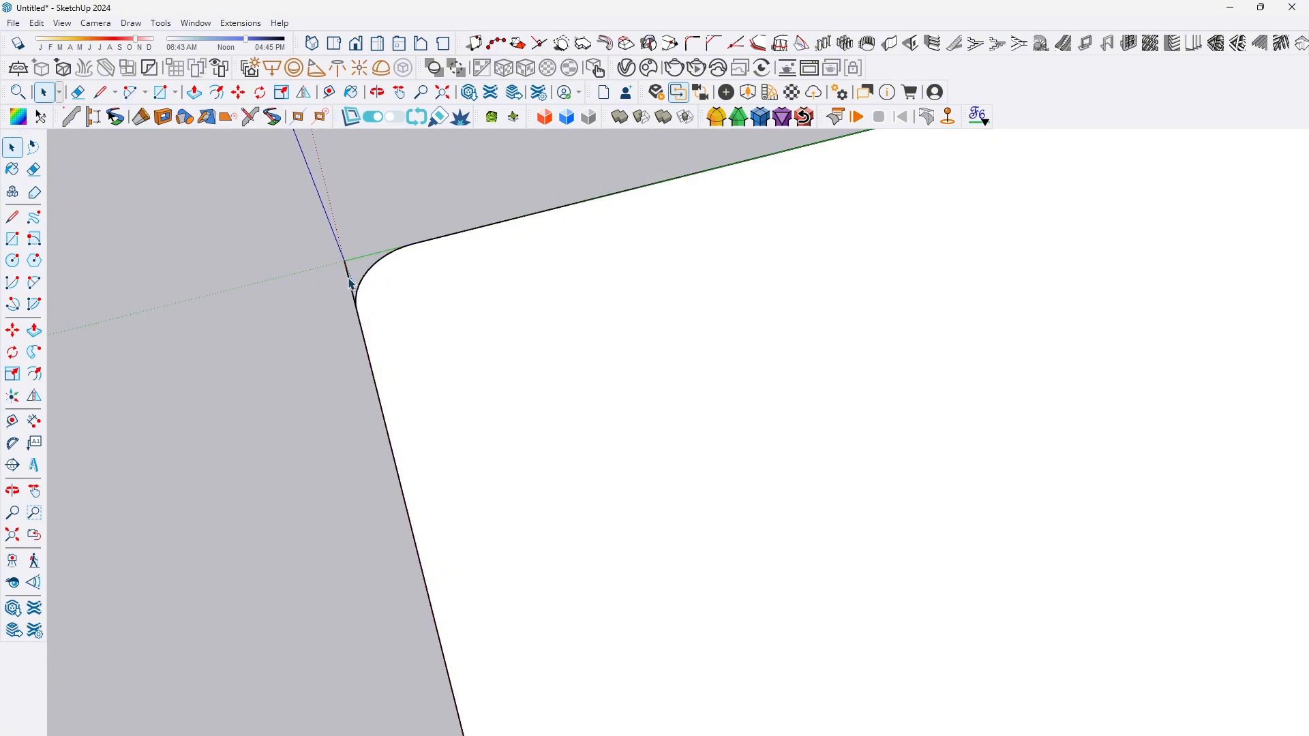
# Step: Draw an upright rectangular face with lines running from the midpoint of the base's red-axis edge to the base's centre
pyautogui.scroll(-3, 354, 287)
pyautogui.moveTo(383, 342); pyautogui.dragTo(562, 482, button='middle')
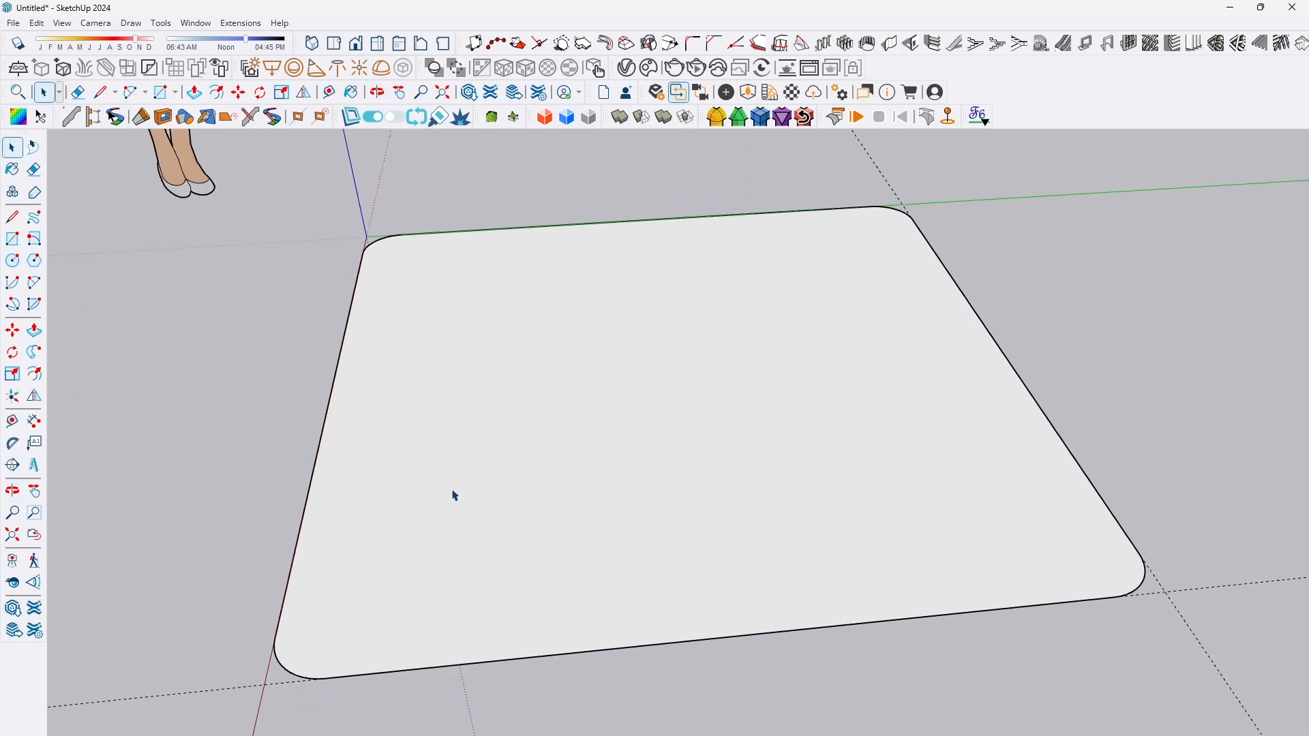
pyautogui.press('l')
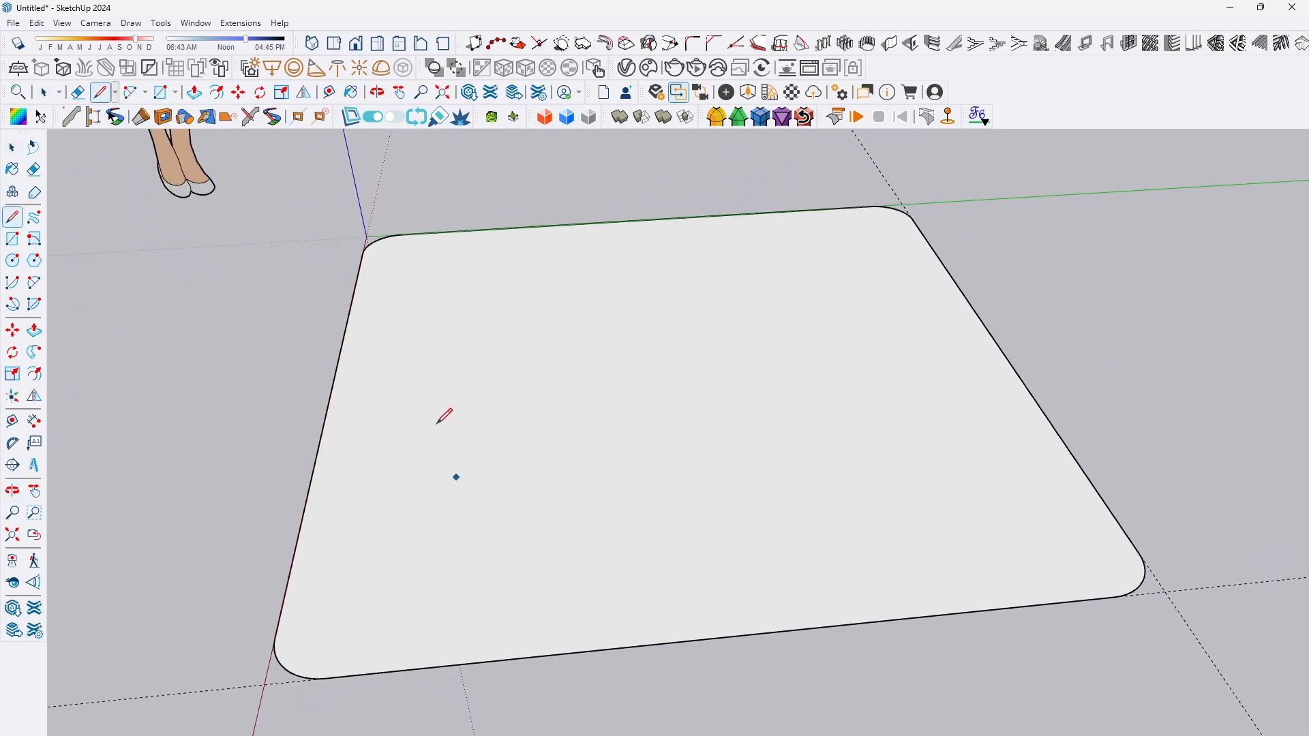
pyautogui.click(328, 400)
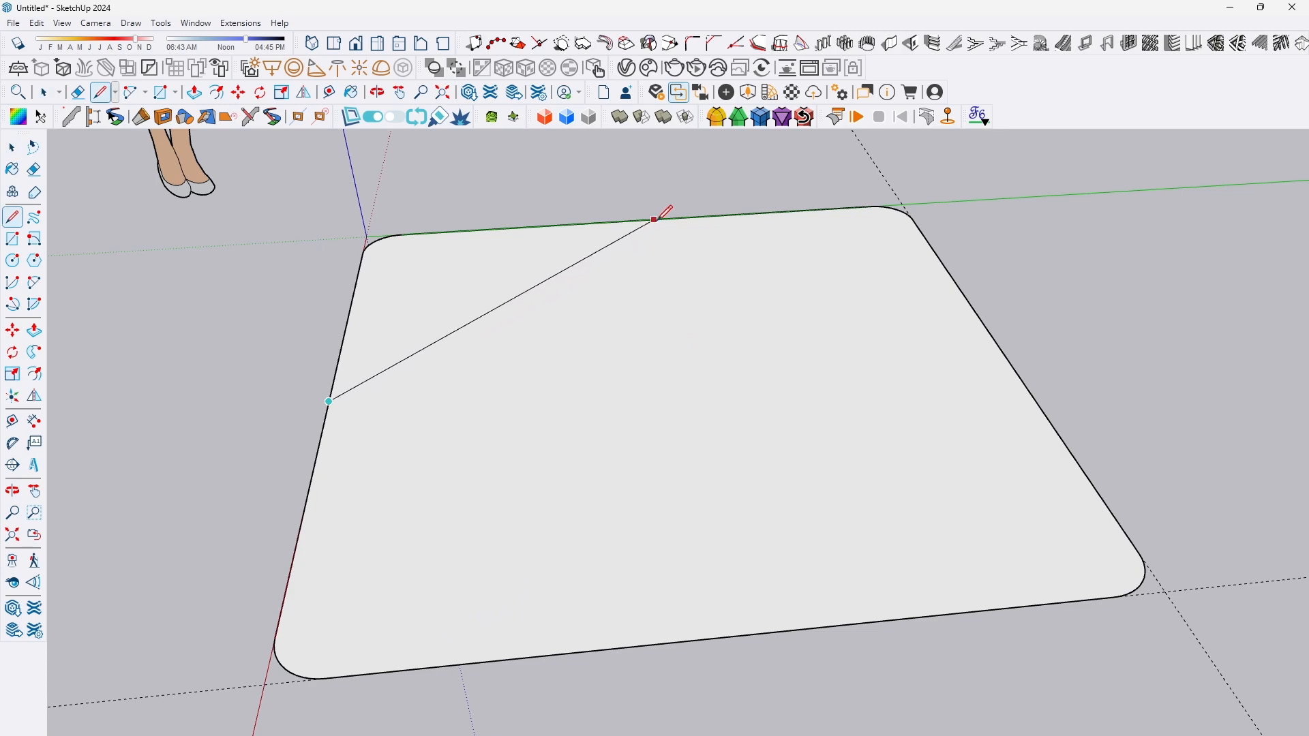
pyautogui.click(677, 375)
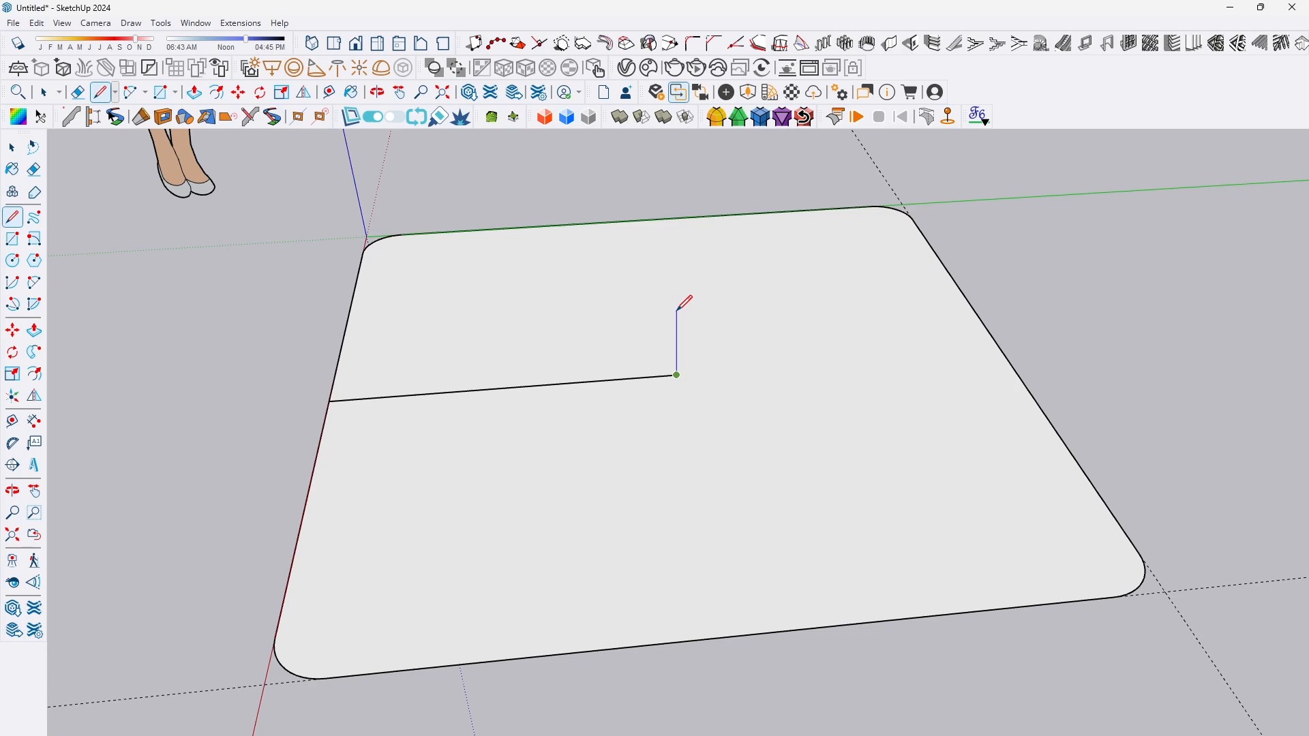
pyautogui.click(676, 310)
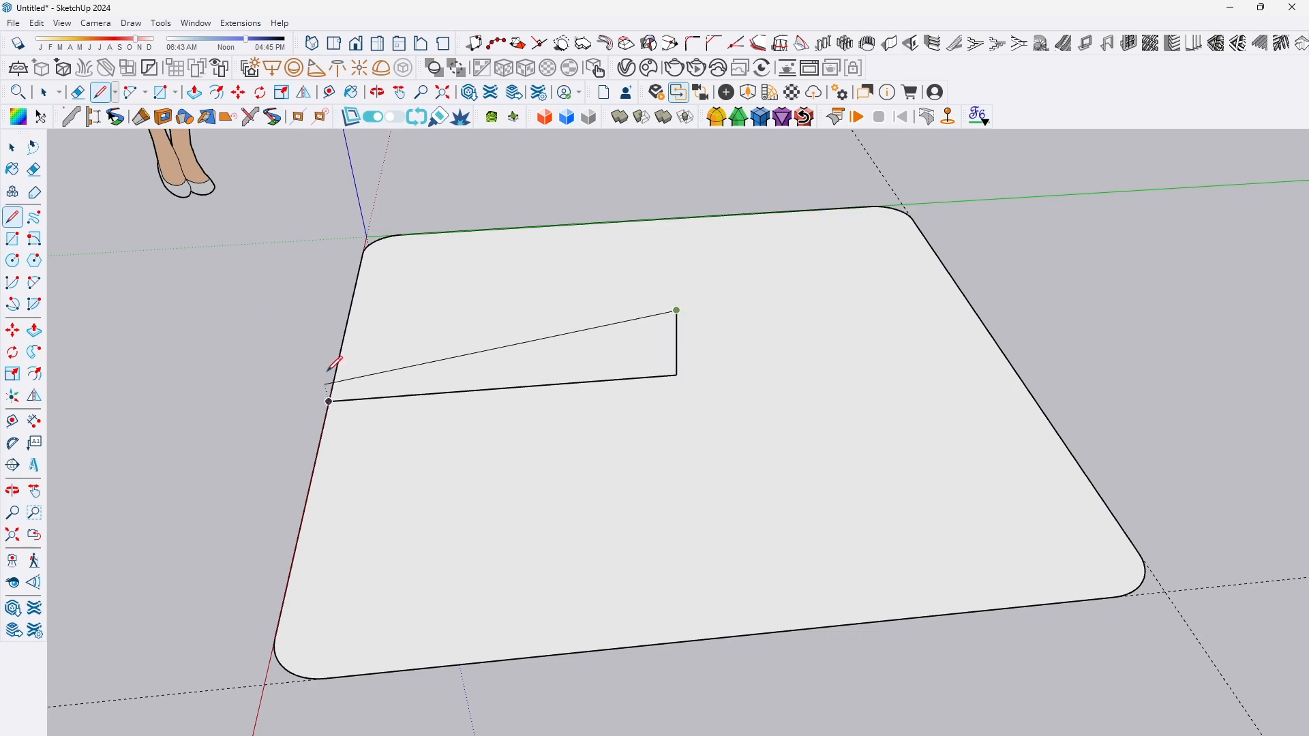
pyautogui.click(311, 335)
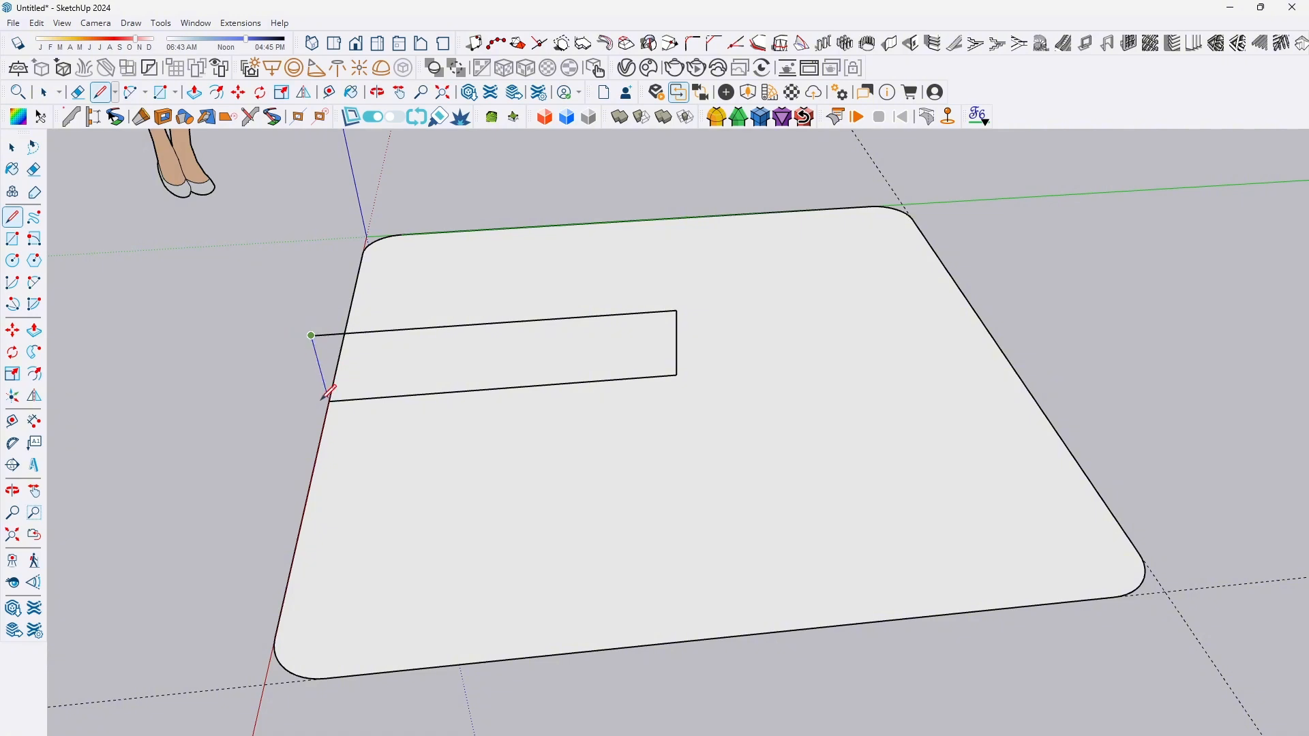
pyautogui.click(330, 400)
pyautogui.press('space')
pyautogui.moveTo(326, 404); pyautogui.dragTo(277, 330, button='middle')
pyautogui.scroll(3, 380, 339)
pyautogui.scroll(5, 453, 373)
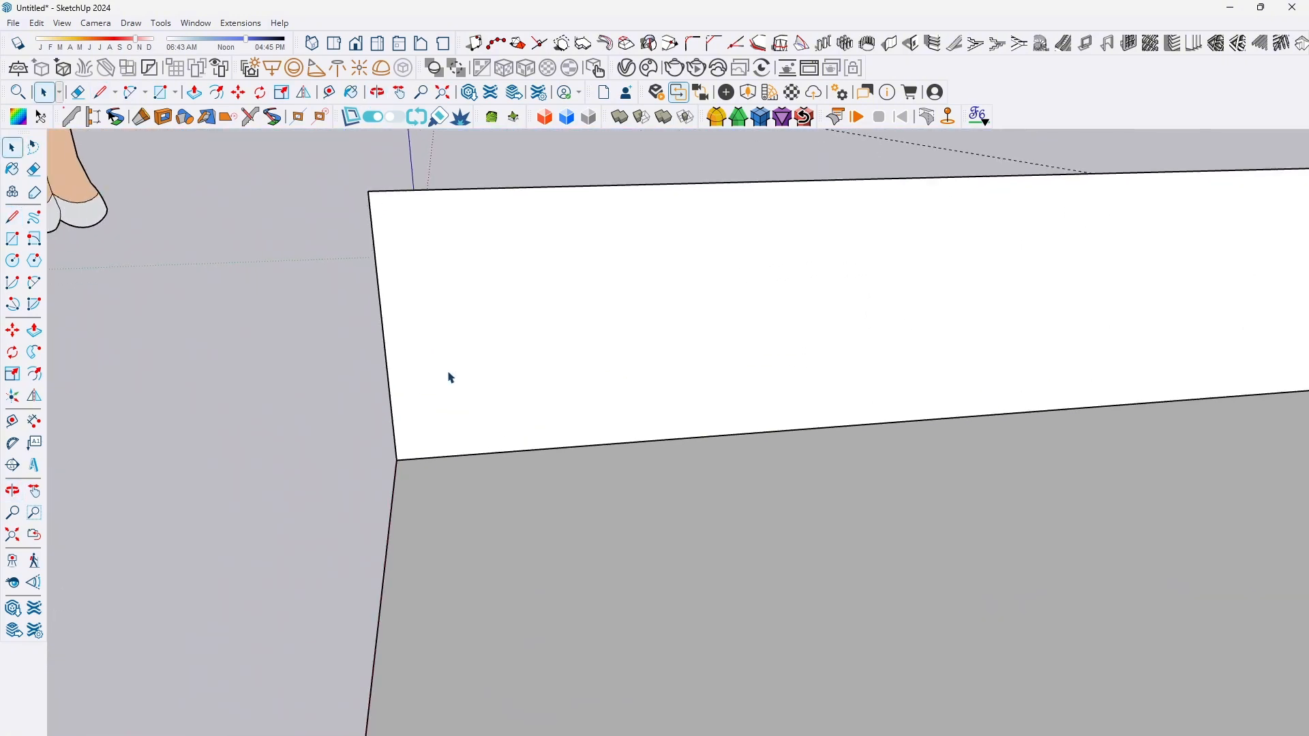
pyautogui.moveTo(448, 377); pyautogui.dragTo(525, 416, button='middle')
pyautogui.moveTo(392, 298); pyautogui.dragTo(403, 257, button='middle')
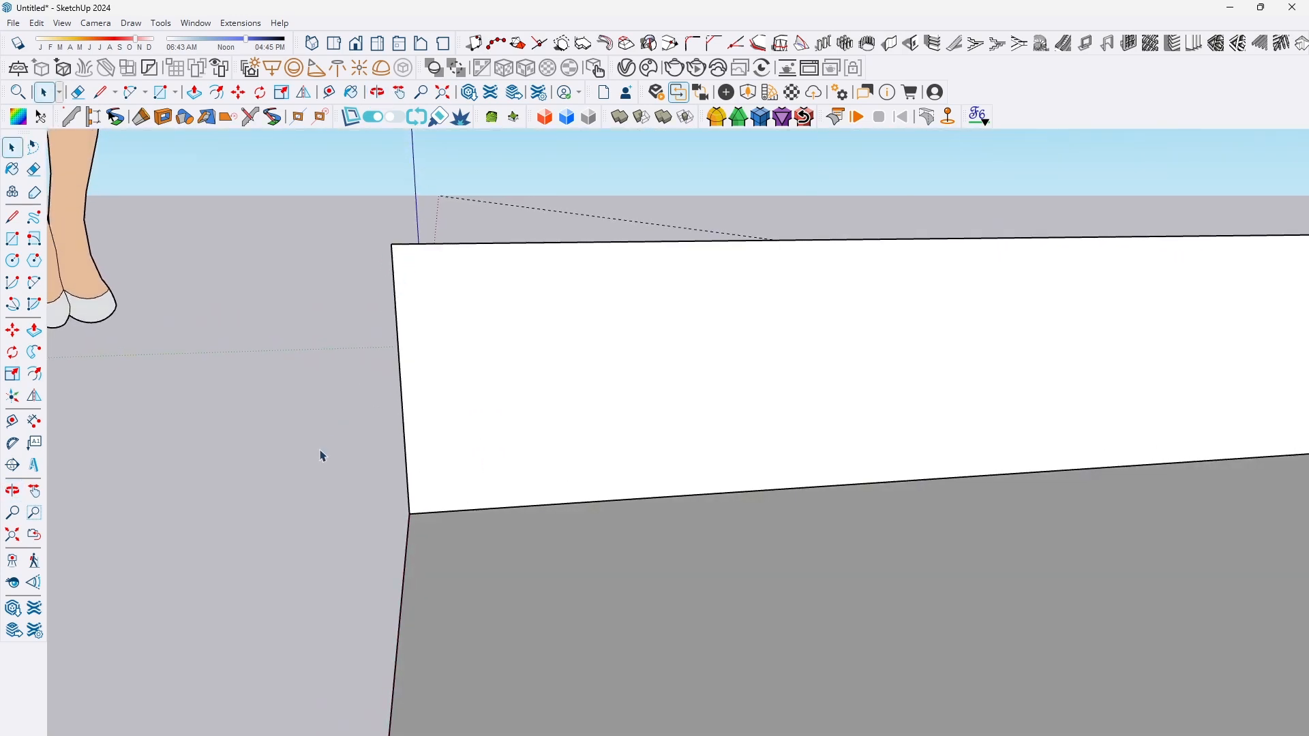
pyautogui.press('c')
pyautogui.click(257, 264)
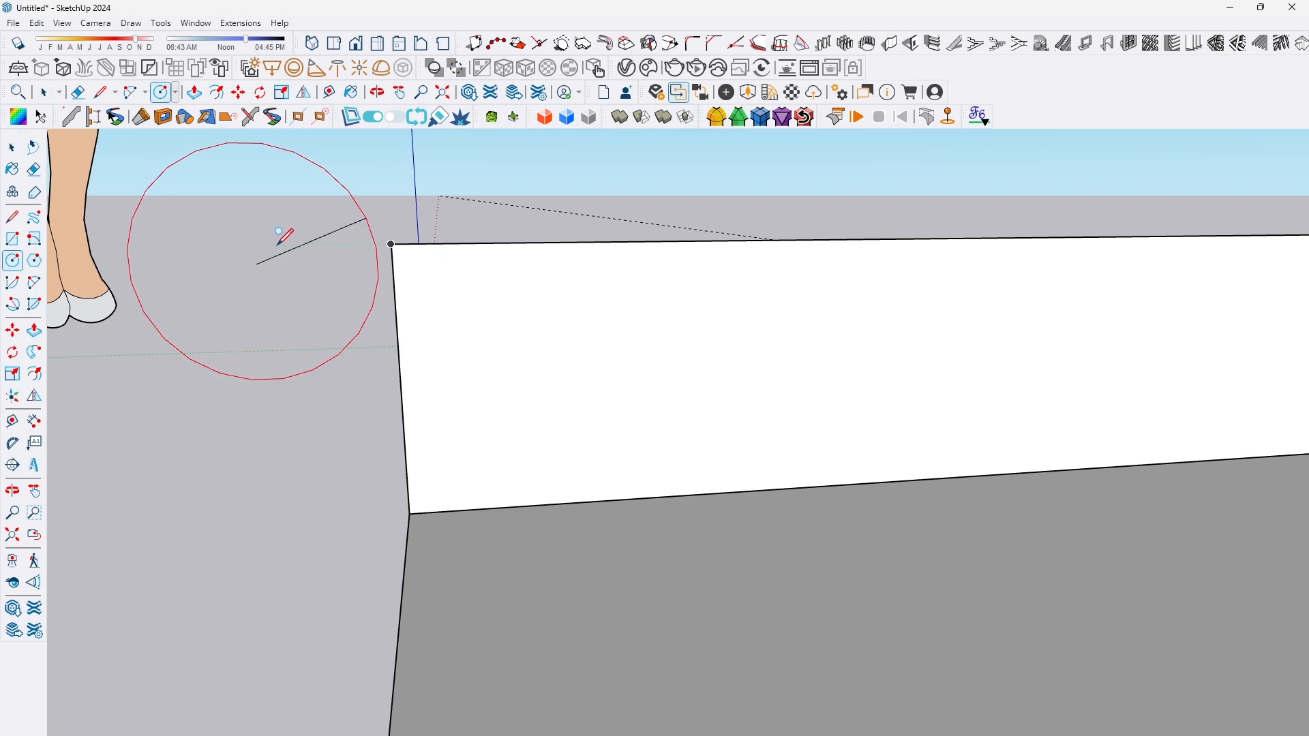
pyautogui.press('space')
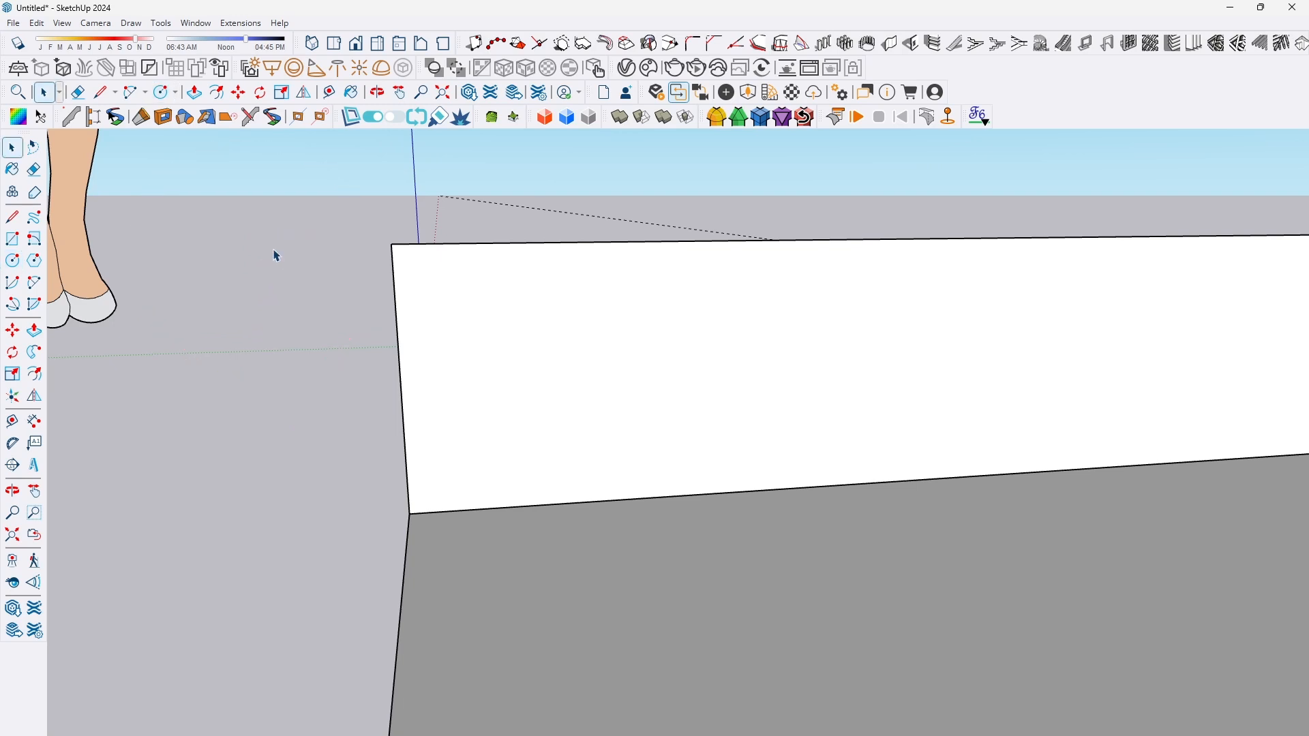
# Step: Draw a small upright circle beside the base and move it by its uppermost endpoint onto the upright face's top edge near the outer corner
pyautogui.press('c')
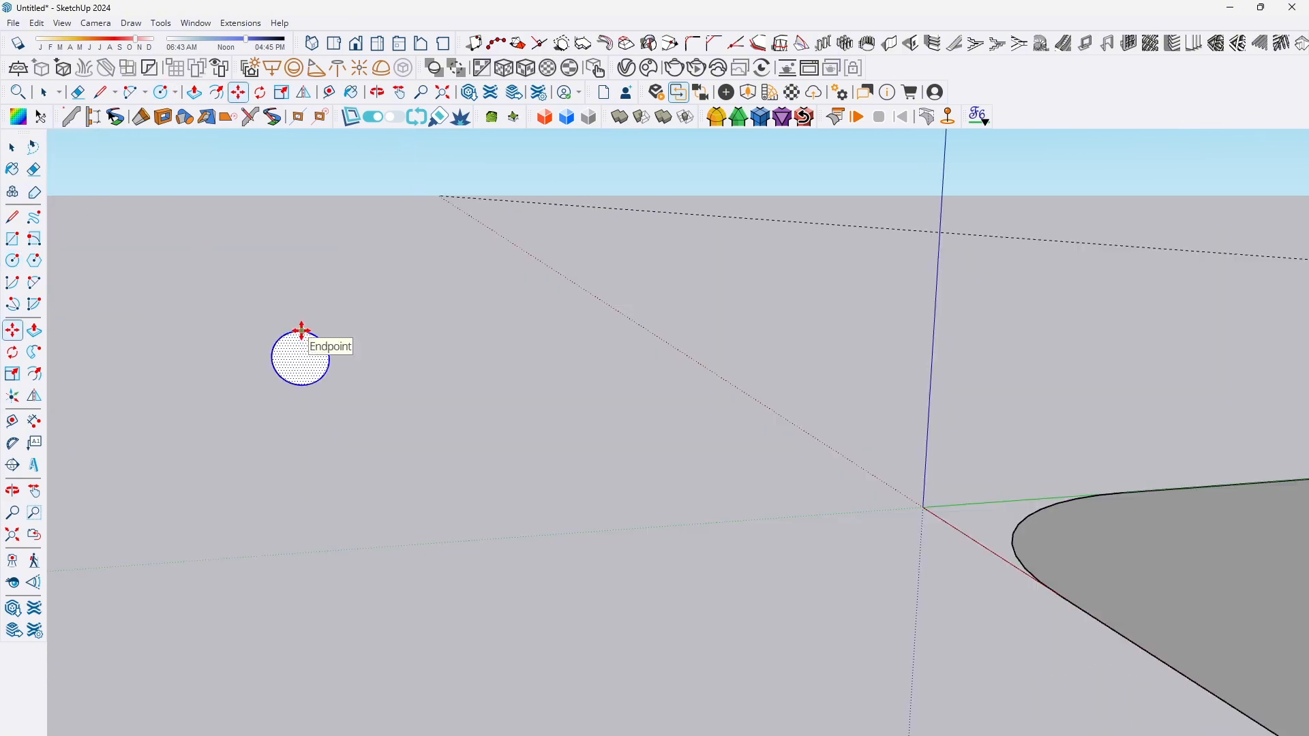
pyautogui.click(301, 331)
pyautogui.scroll(-5, 388, 432)
pyautogui.keyDown('shift'); pyautogui.moveTo(634, 497); pyautogui.dragTo(214, 319, button='middle'); pyautogui.keyUp('shift')
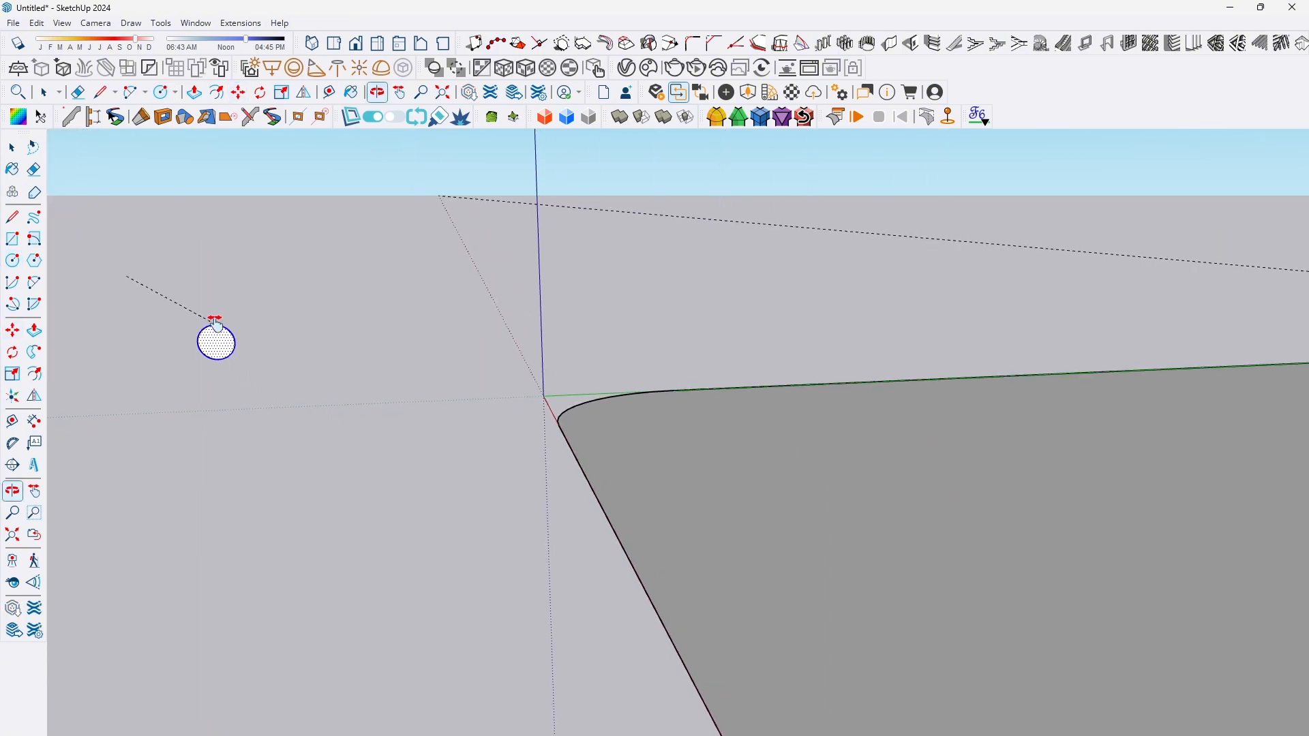
pyautogui.scroll(-3, 415, 433)
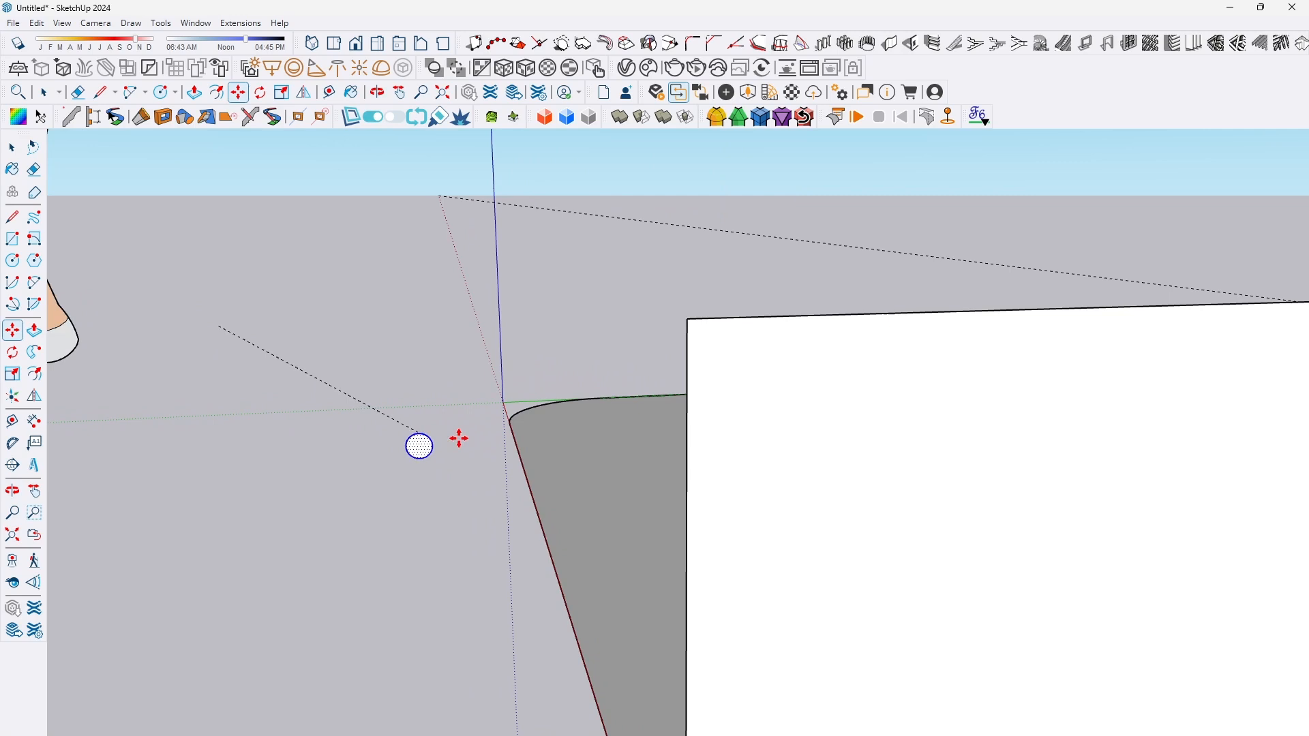
pyautogui.click(733, 320)
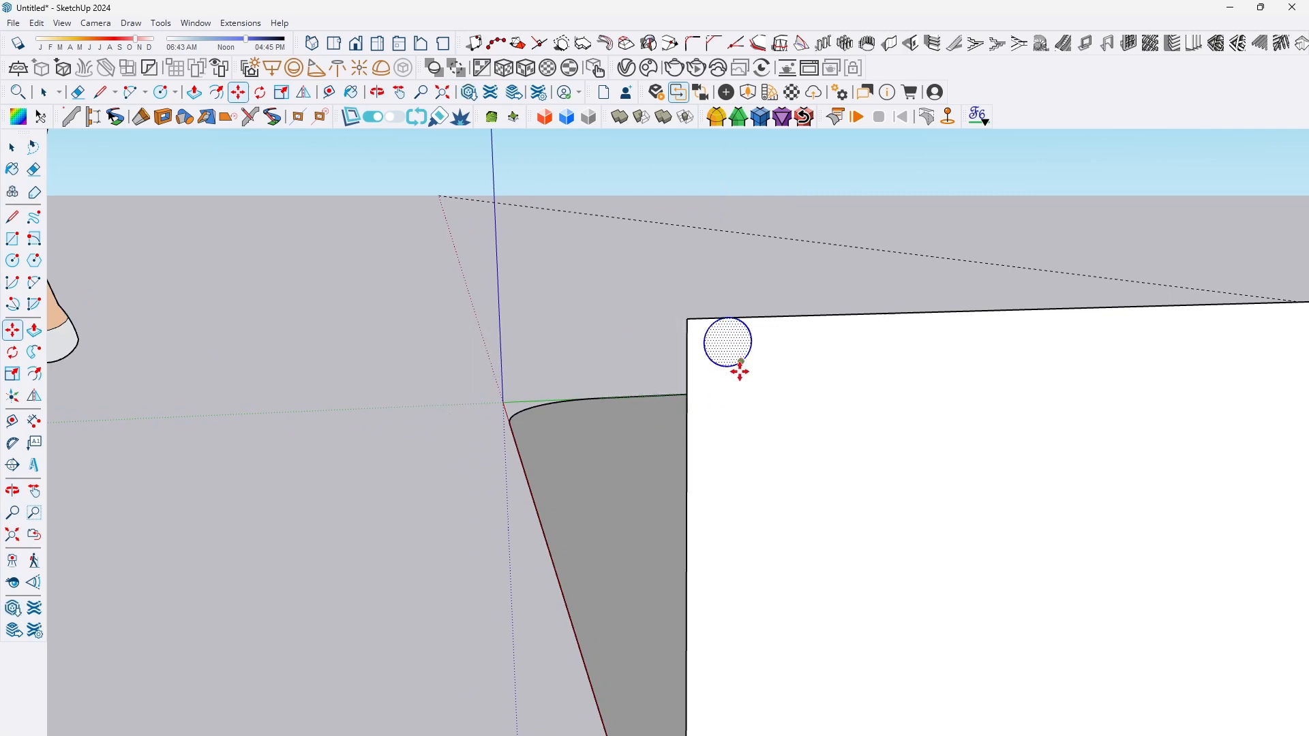
# Step: Copy the circle straight down so its lowest point sits on the upright face's bottom edge
pyautogui.scroll(-2, 711, 303)
pyautogui.scroll(-1, 711, 304)
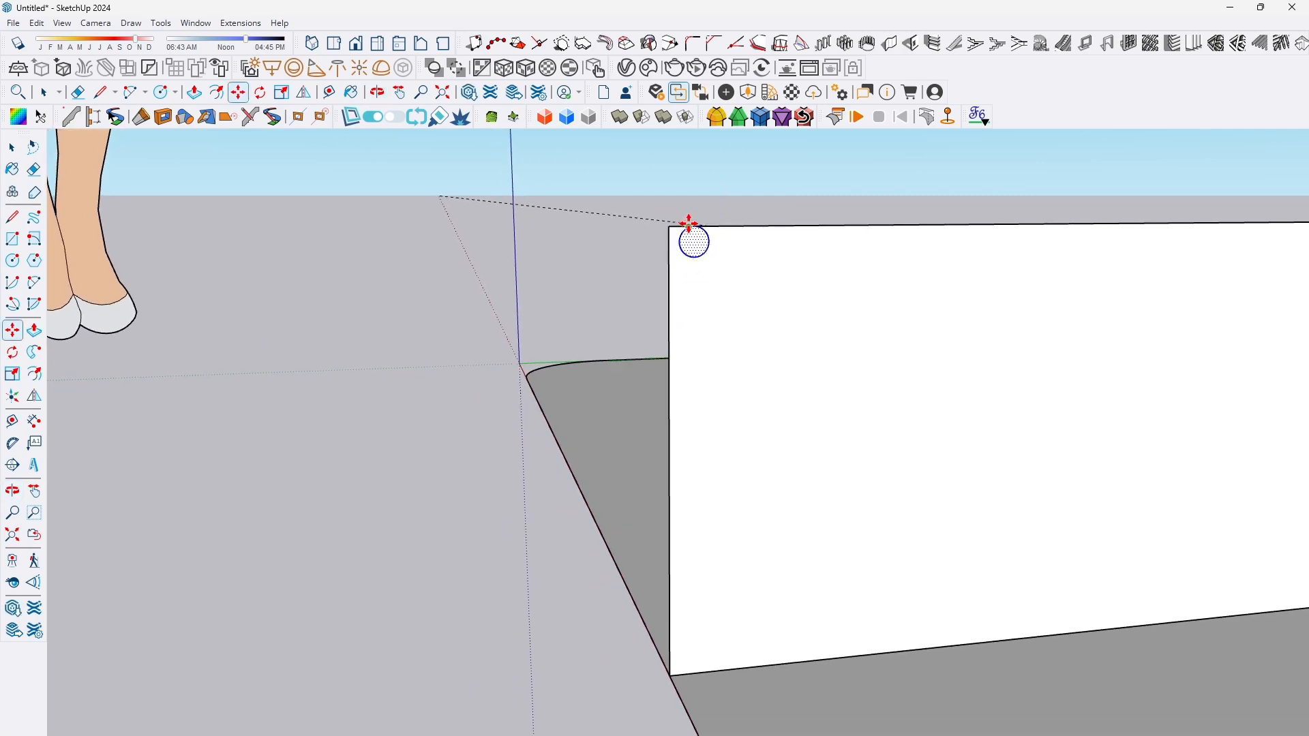
pyautogui.press('ctrl')
pyautogui.click(697, 258)
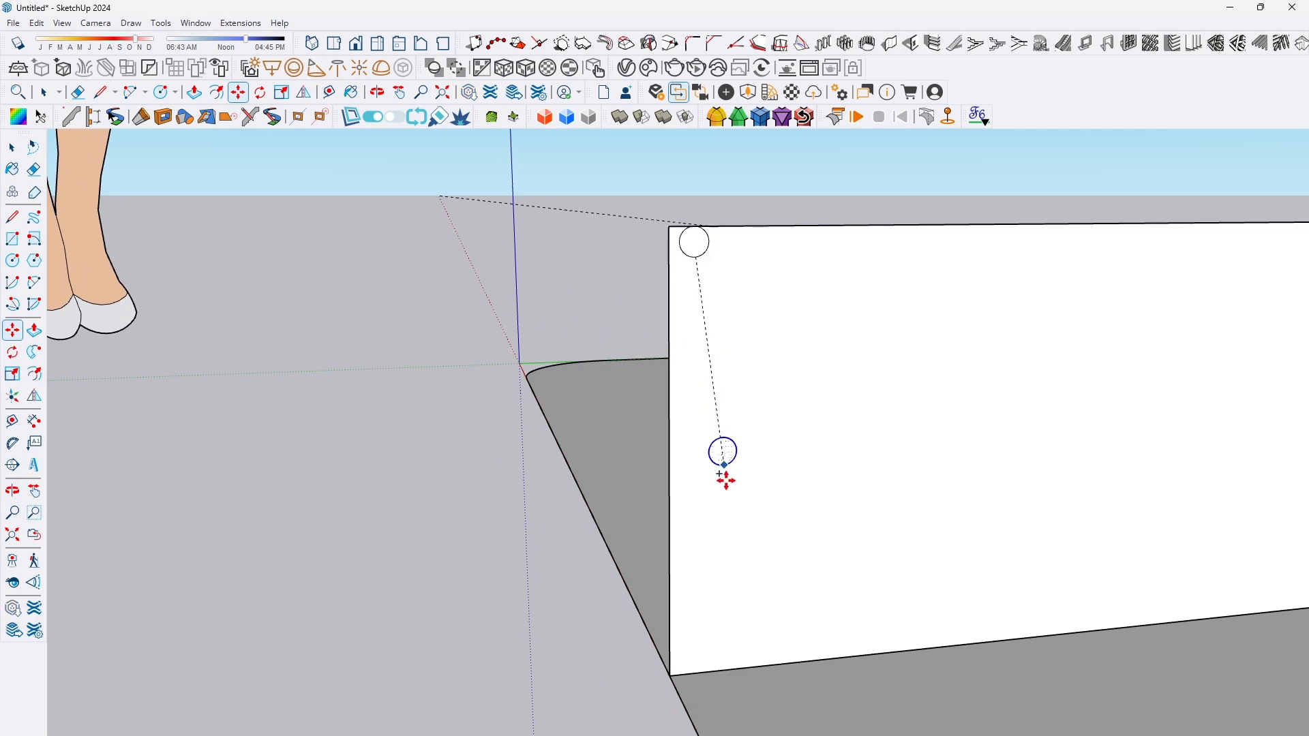
pyautogui.click(691, 668)
pyautogui.moveTo(701, 403); pyautogui.dragTo(715, 479, button='middle')
pyautogui.press('space')
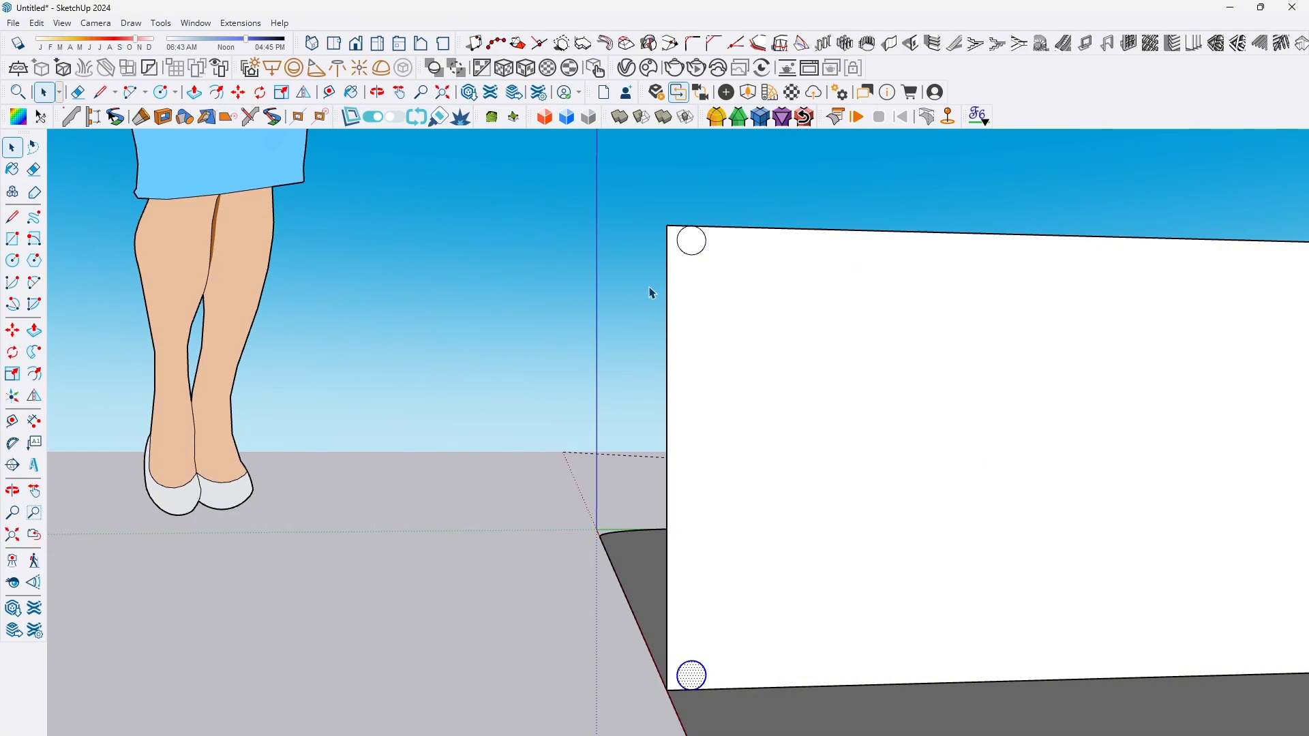
# Step: Draw an arc from the upper circle's lowest point to the lower circle's highest point, bulging out to the upright face's outer edge
pyautogui.press('a')
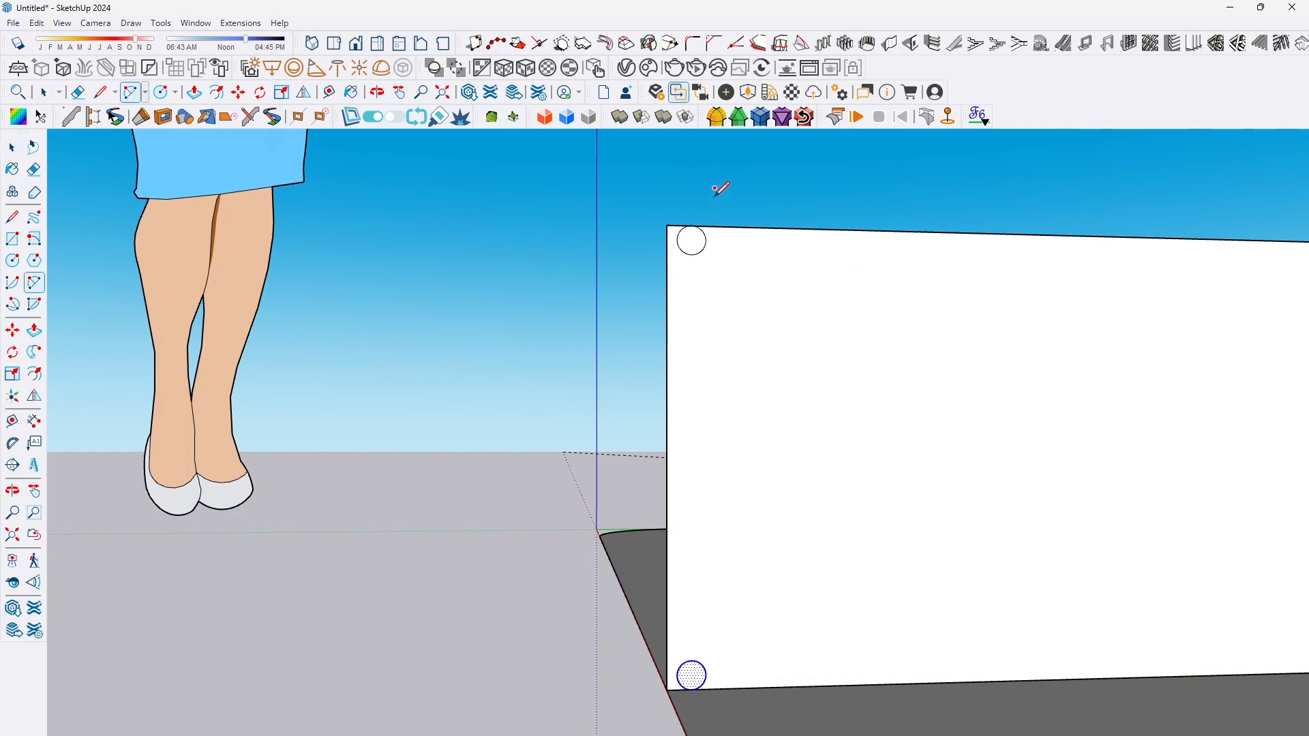
pyautogui.click(691, 253)
pyautogui.click(692, 660)
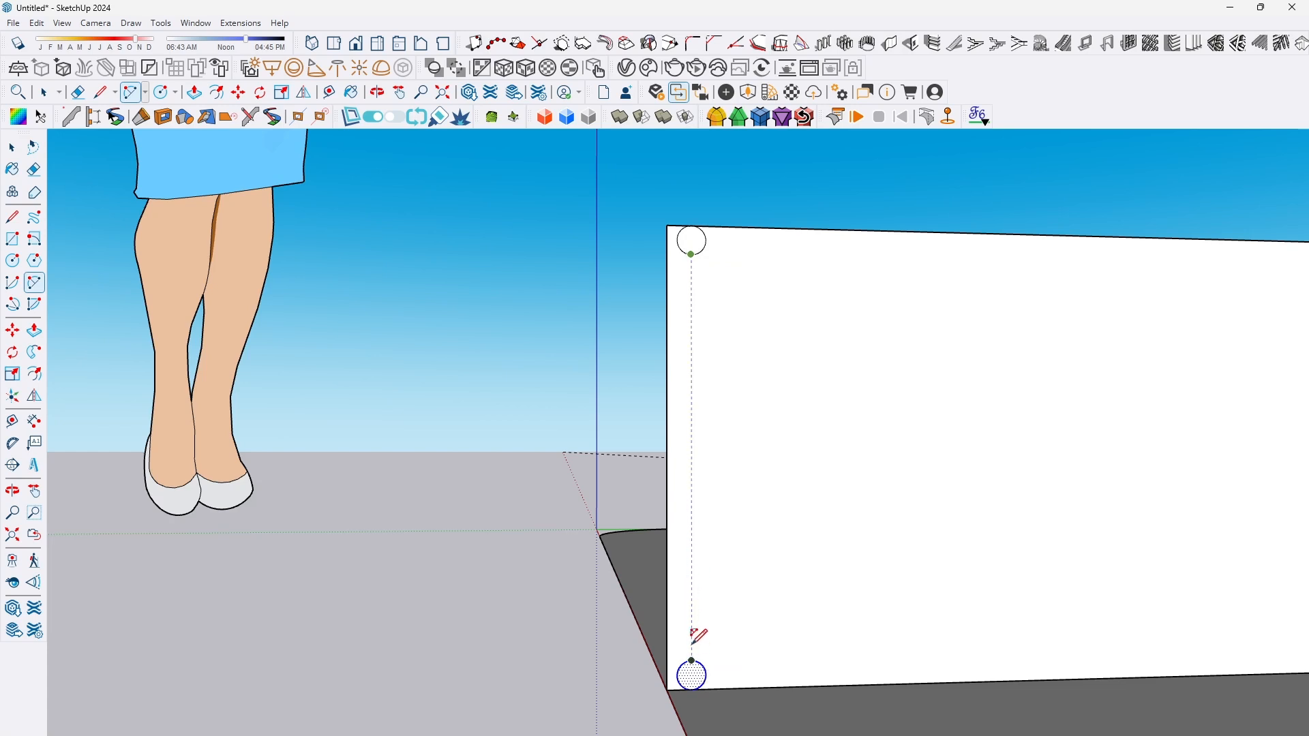
pyautogui.click(669, 475)
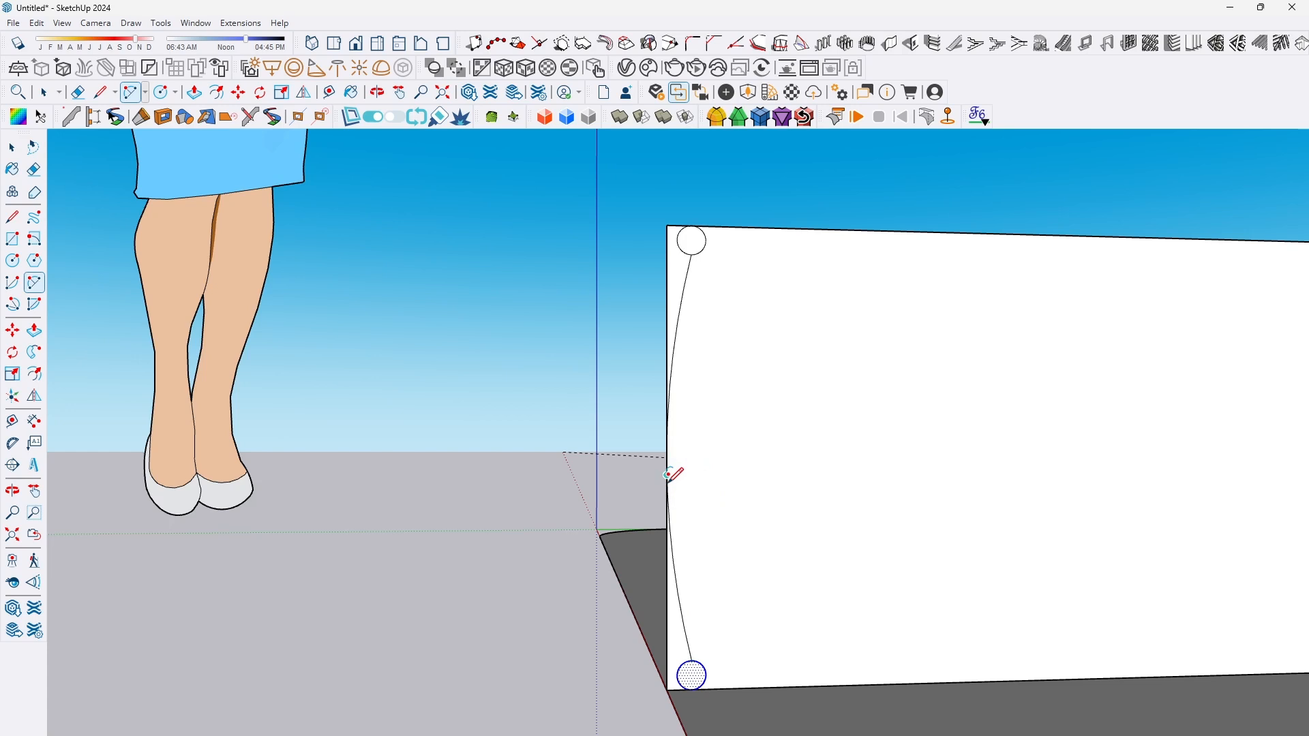
pyautogui.moveTo(666, 430); pyautogui.dragTo(561, 444, button='middle')
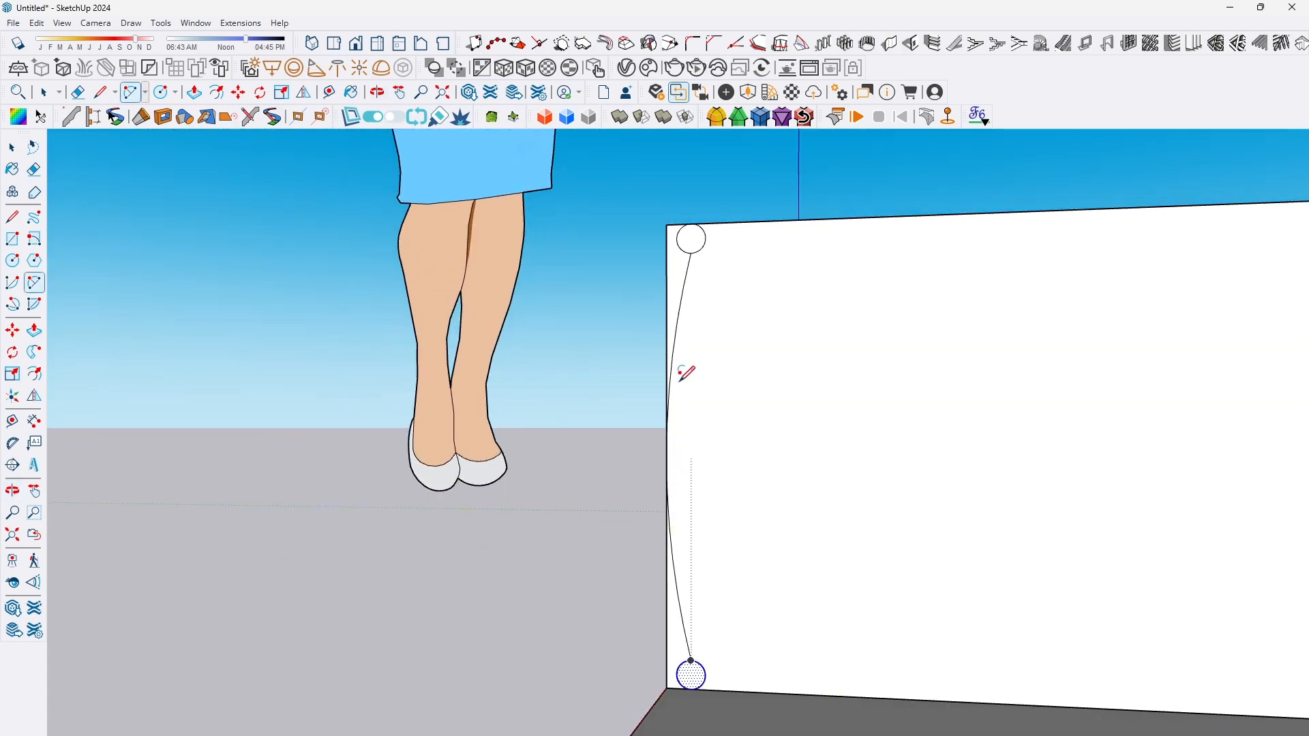
pyautogui.press('space')
# Step: Draw a vertical line joining the inner sides of the upper and lower circles
pyautogui.press('l')
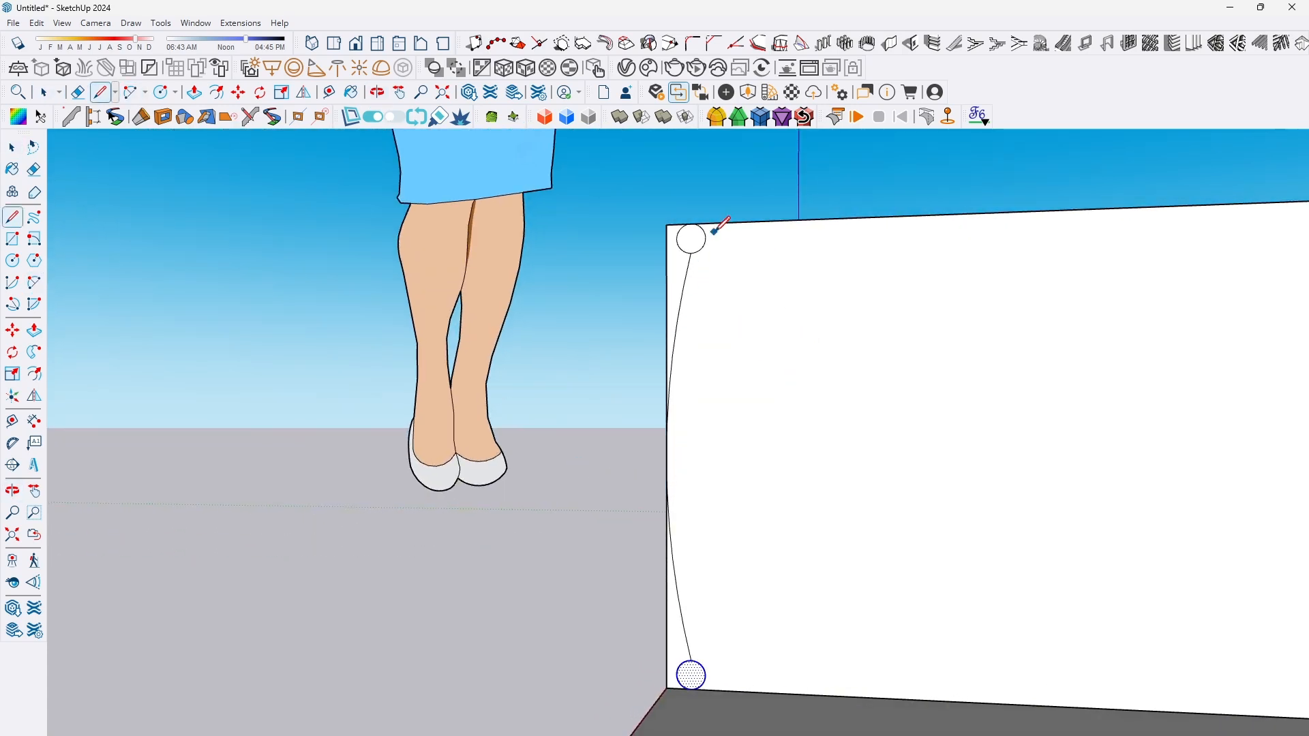
pyautogui.click(705, 235)
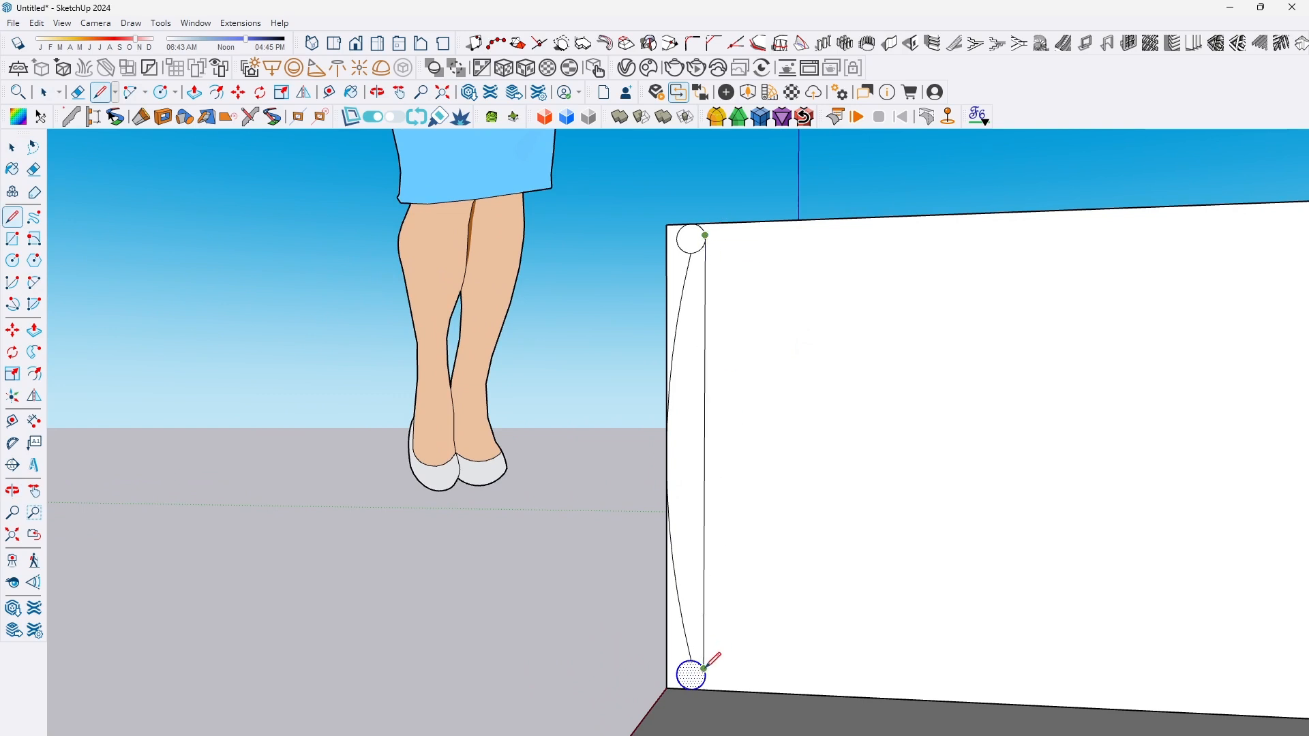
pyautogui.click(705, 677)
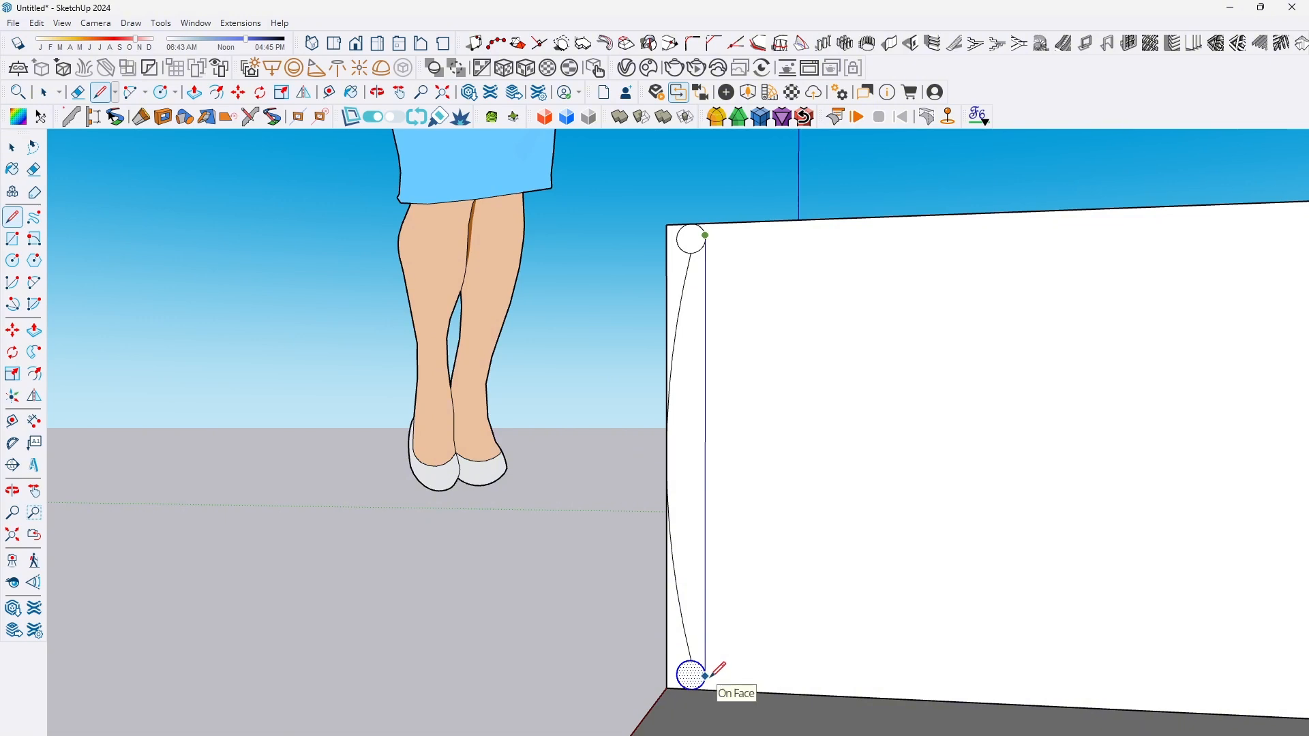
pyautogui.press('space')
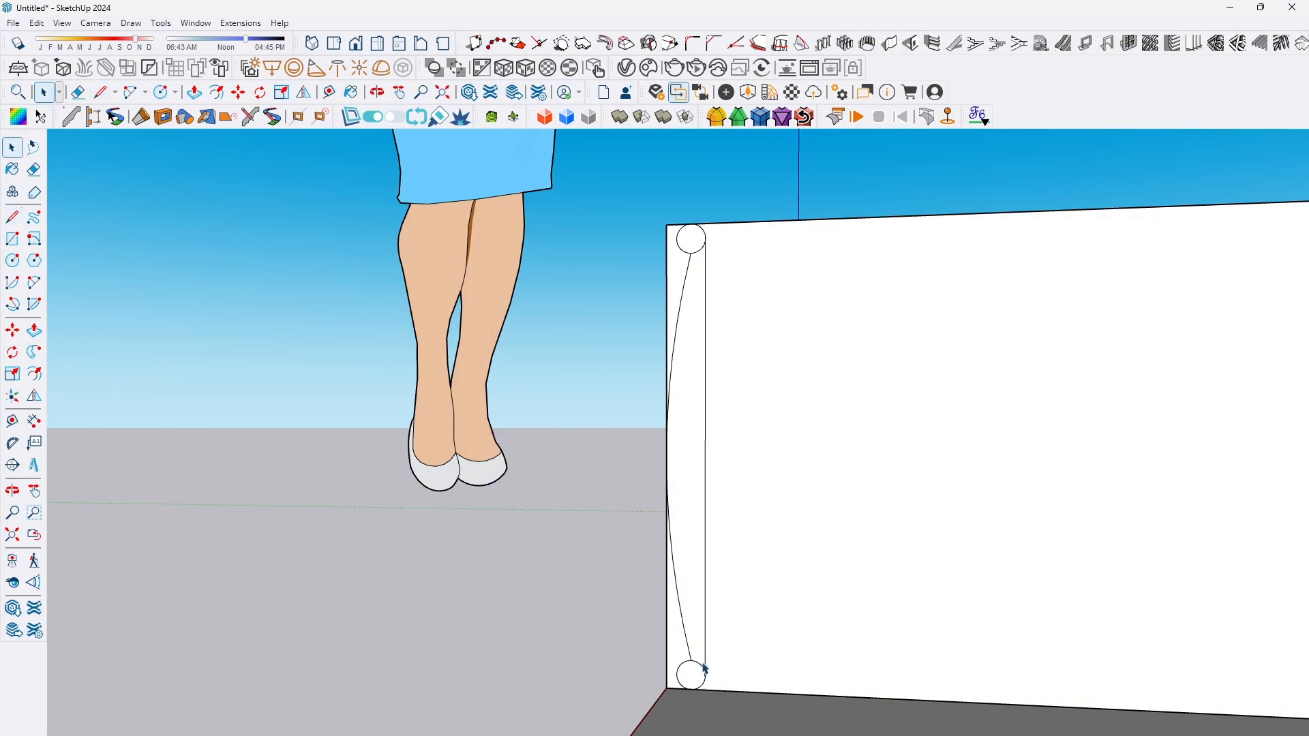
# Step: Delete the lower circle's segments inside the profile, between the arc's end and the vertical line
pyautogui.doubleClick(702, 664)
pyautogui.click(702, 664)
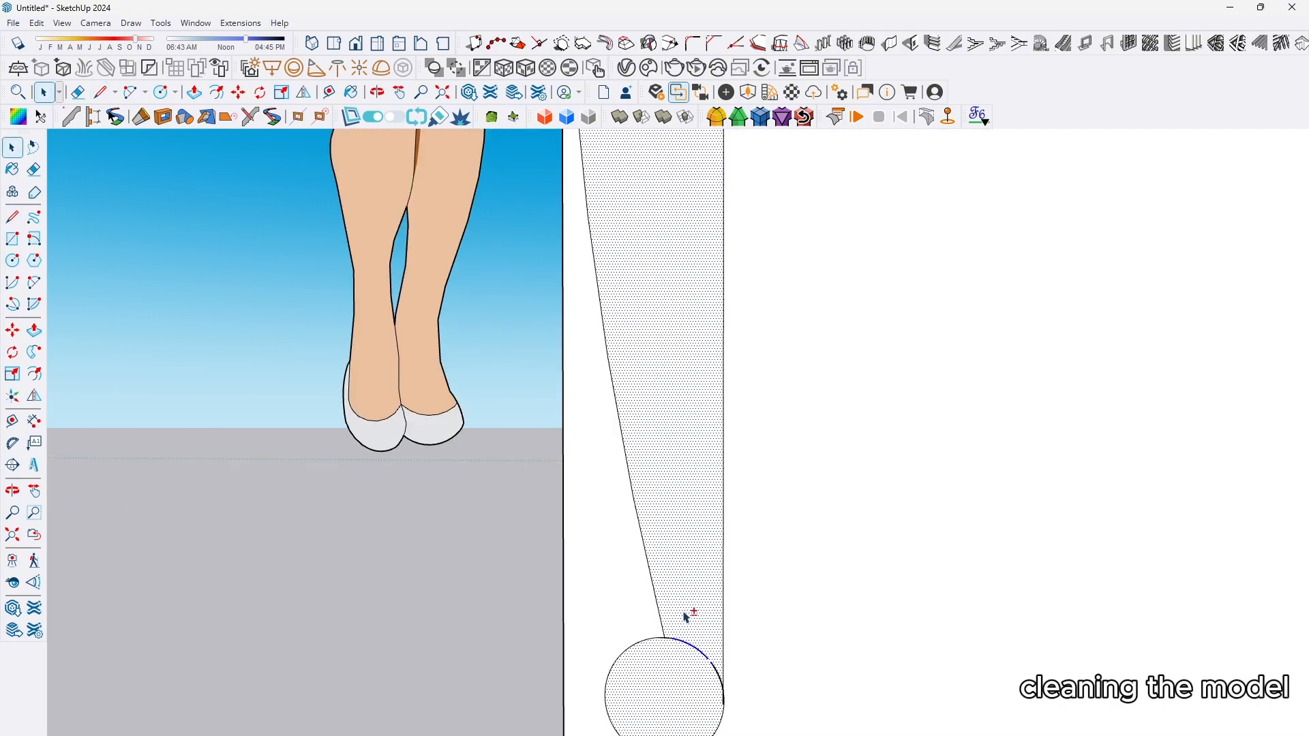
pyautogui.doubleClick(688, 640)
pyautogui.keyDown('shift'); pyautogui.click(688, 680); pyautogui.keyUp('shift')
pyautogui.press('Delete')
pyautogui.click(665, 636)
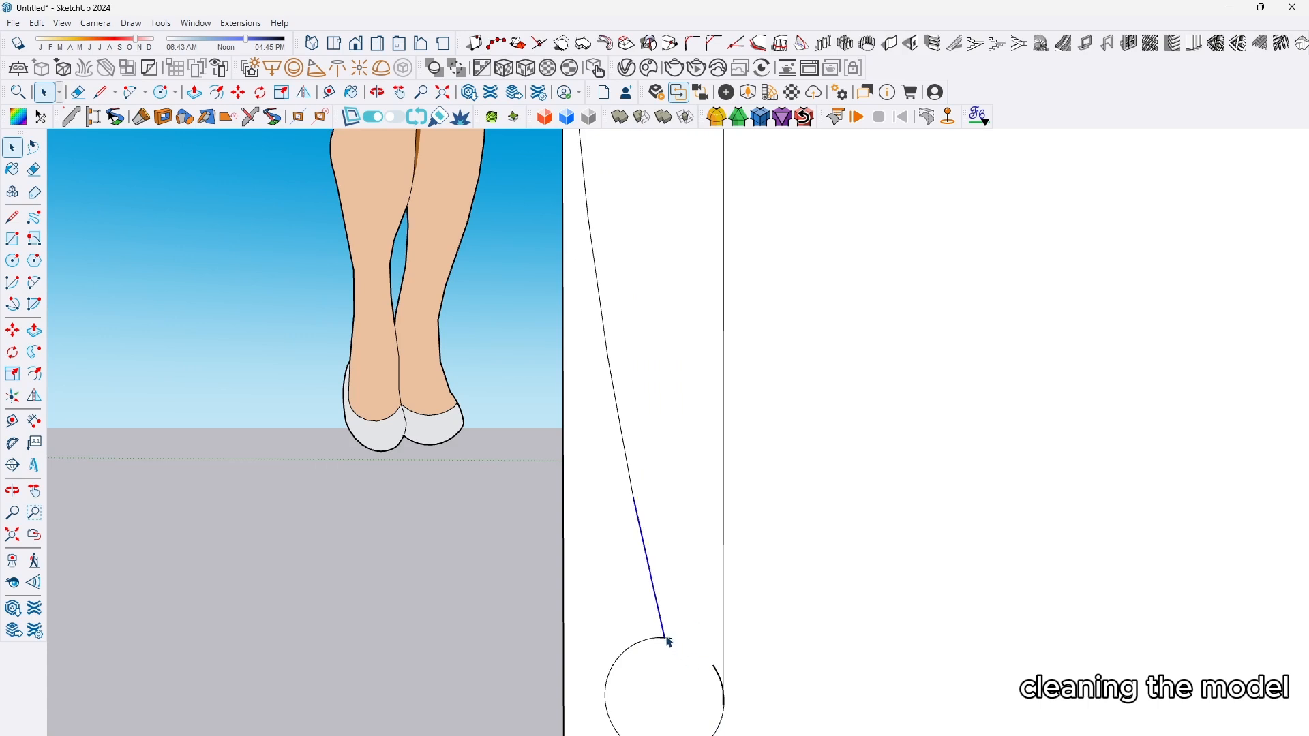
pyautogui.click(671, 643)
pyautogui.scroll(5, 672, 642)
pyautogui.click(666, 642)
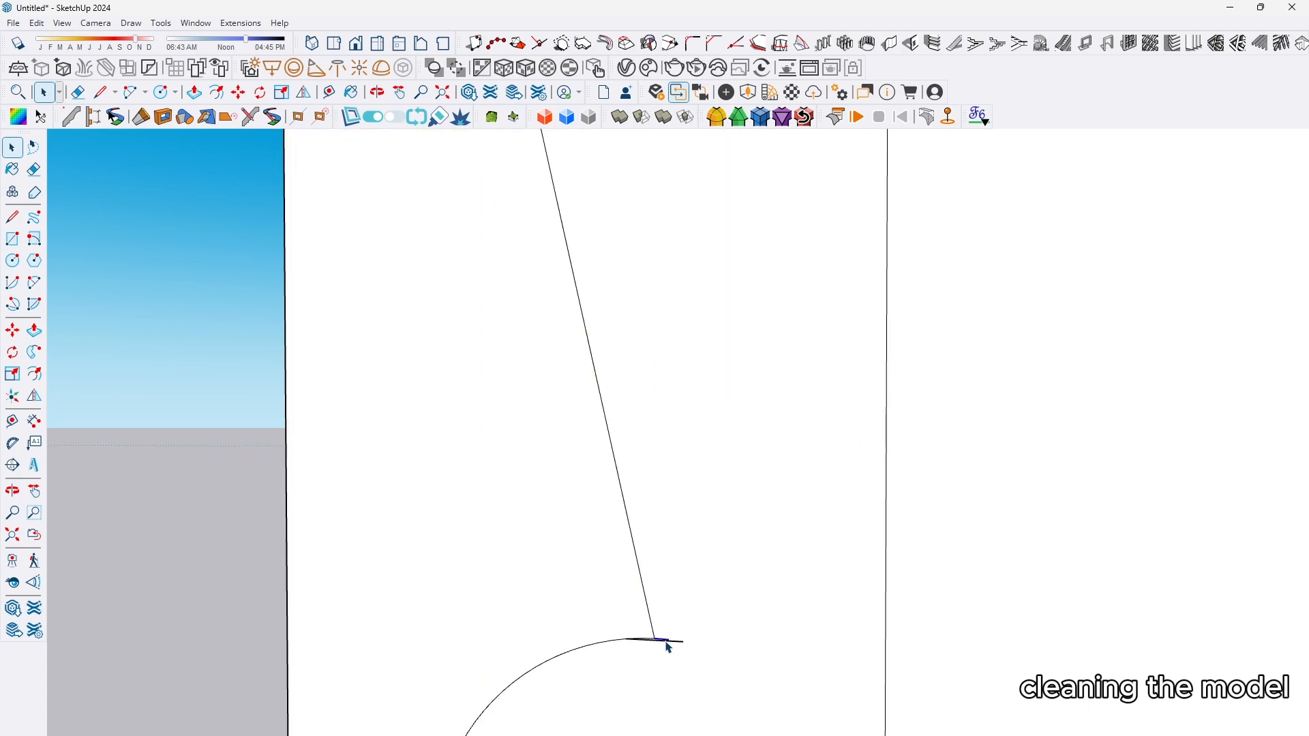
pyautogui.press('Delete')
pyautogui.scroll(-4, 710, 669)
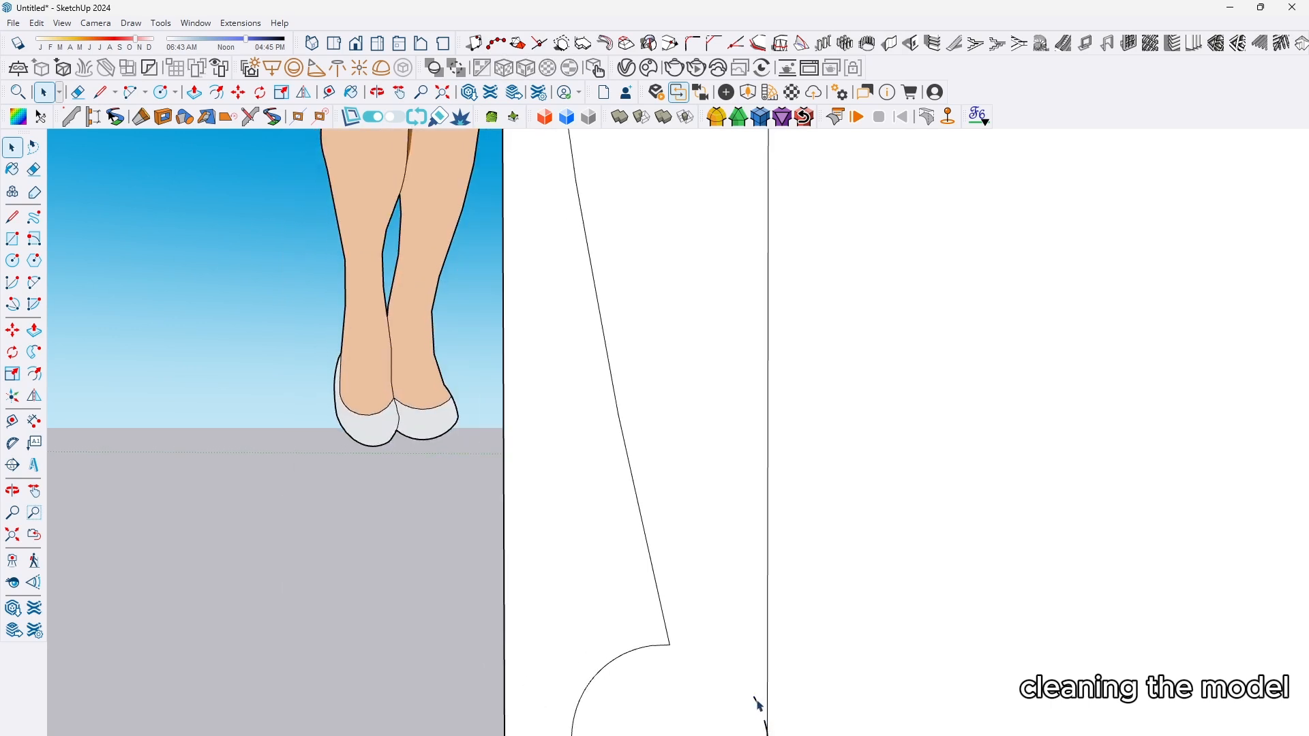
# Step: Delete the stray overlapping segments where the vertical line meets the lower circle
pyautogui.scroll(5, 762, 713)
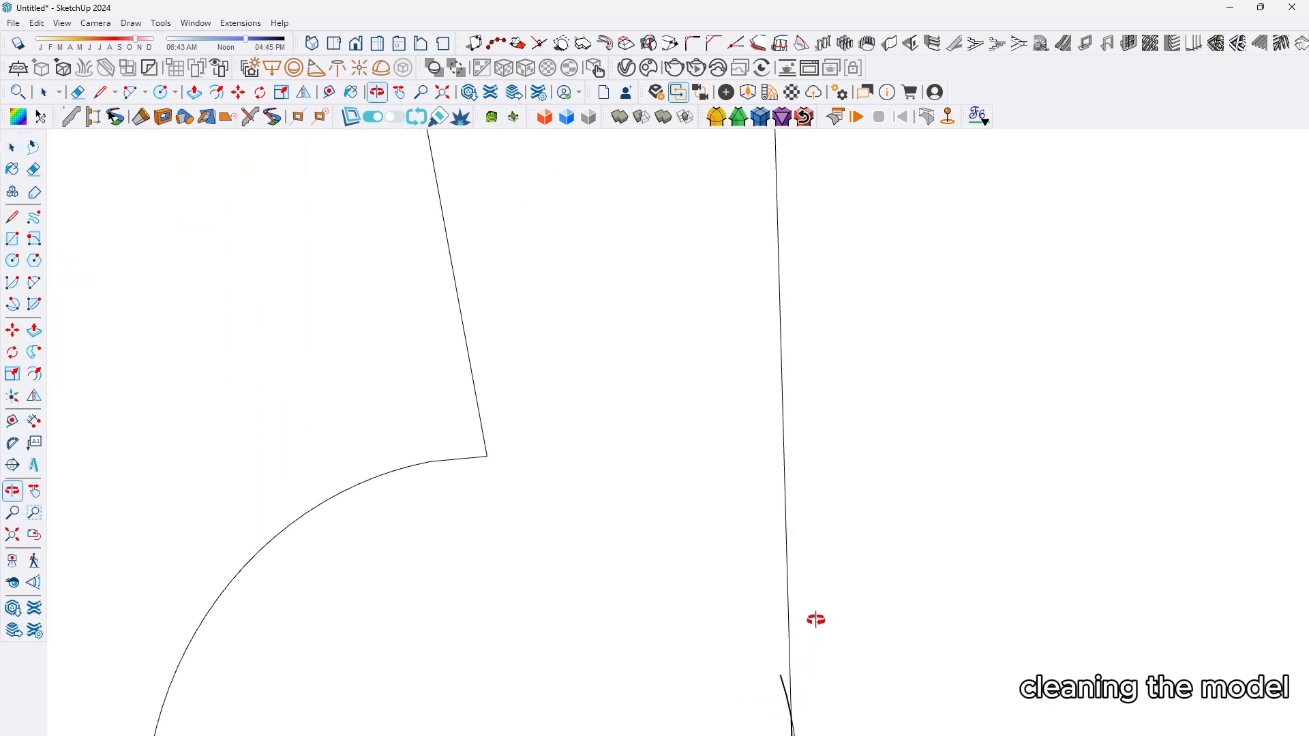
pyautogui.hotkey('ctrl', 'z')
pyautogui.moveTo(790, 728); pyautogui.dragTo(786, 471, button='middle')
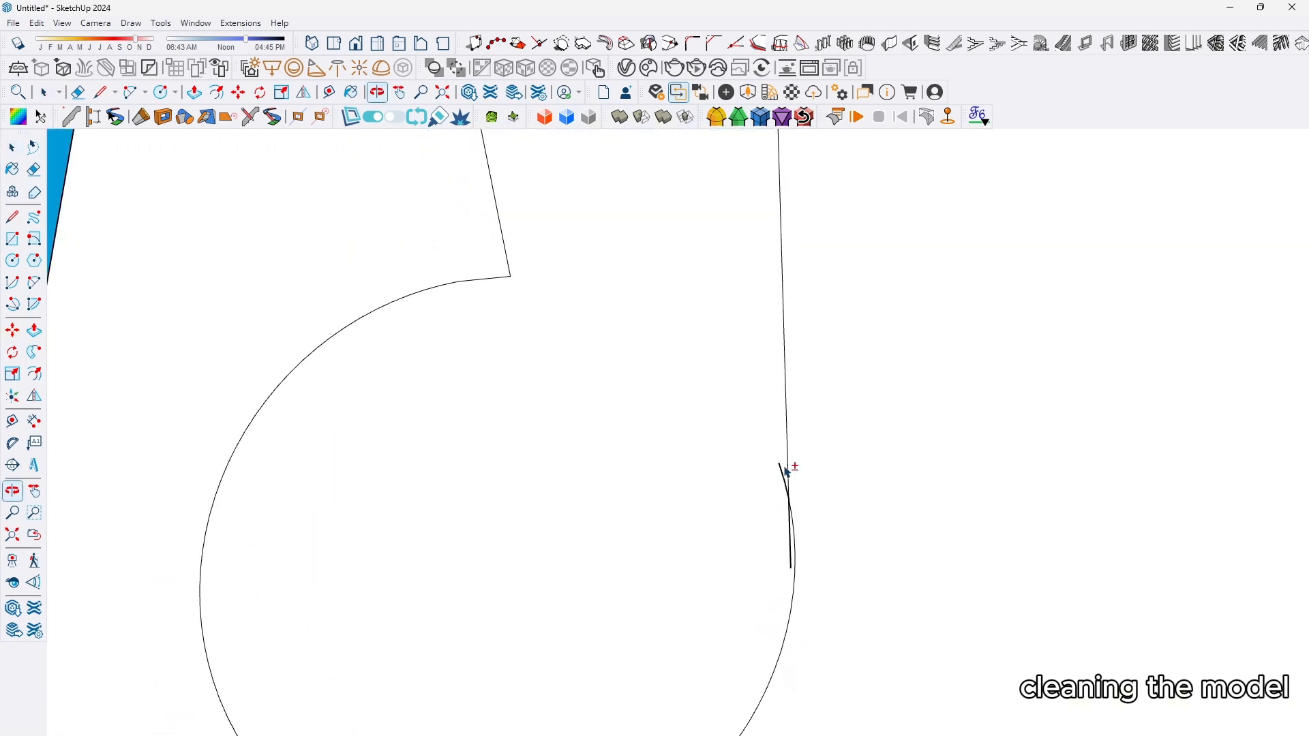
pyautogui.click(782, 476)
pyautogui.press('Delete')
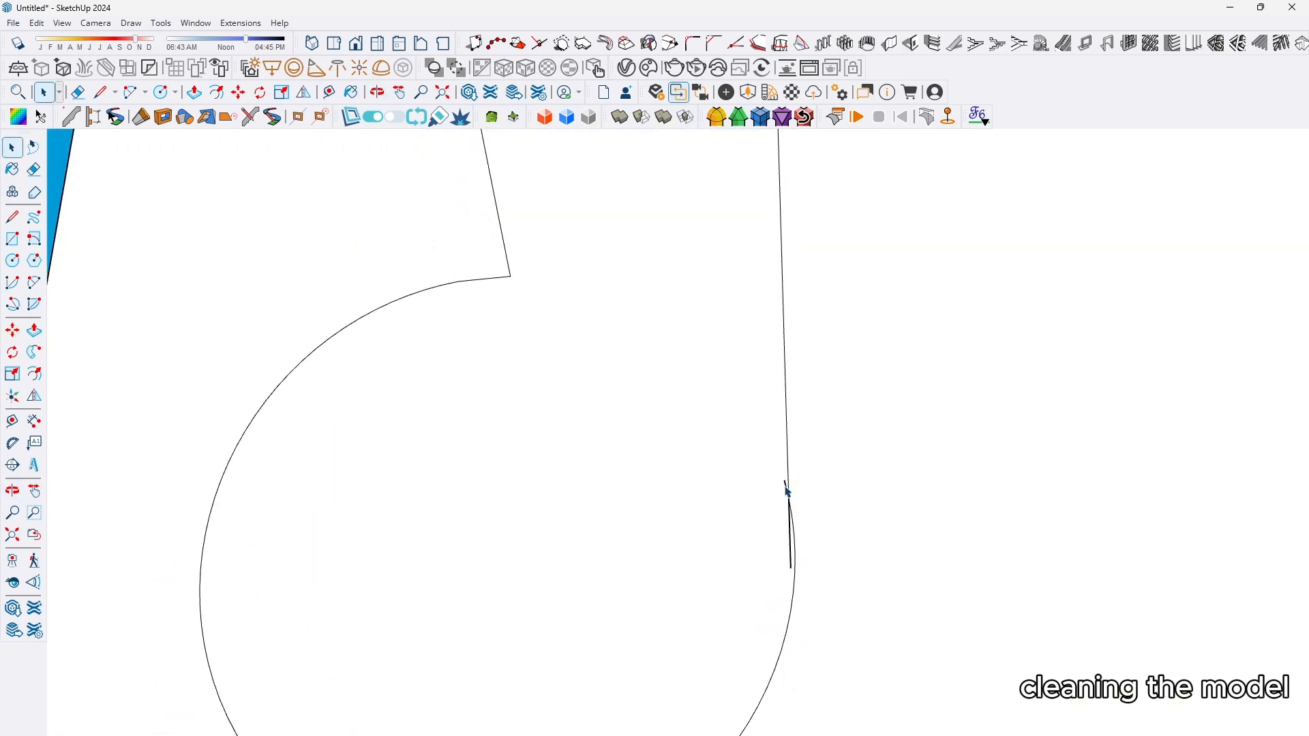
pyautogui.scroll(-5, 695, 463)
pyautogui.scroll(-2, 716, 375)
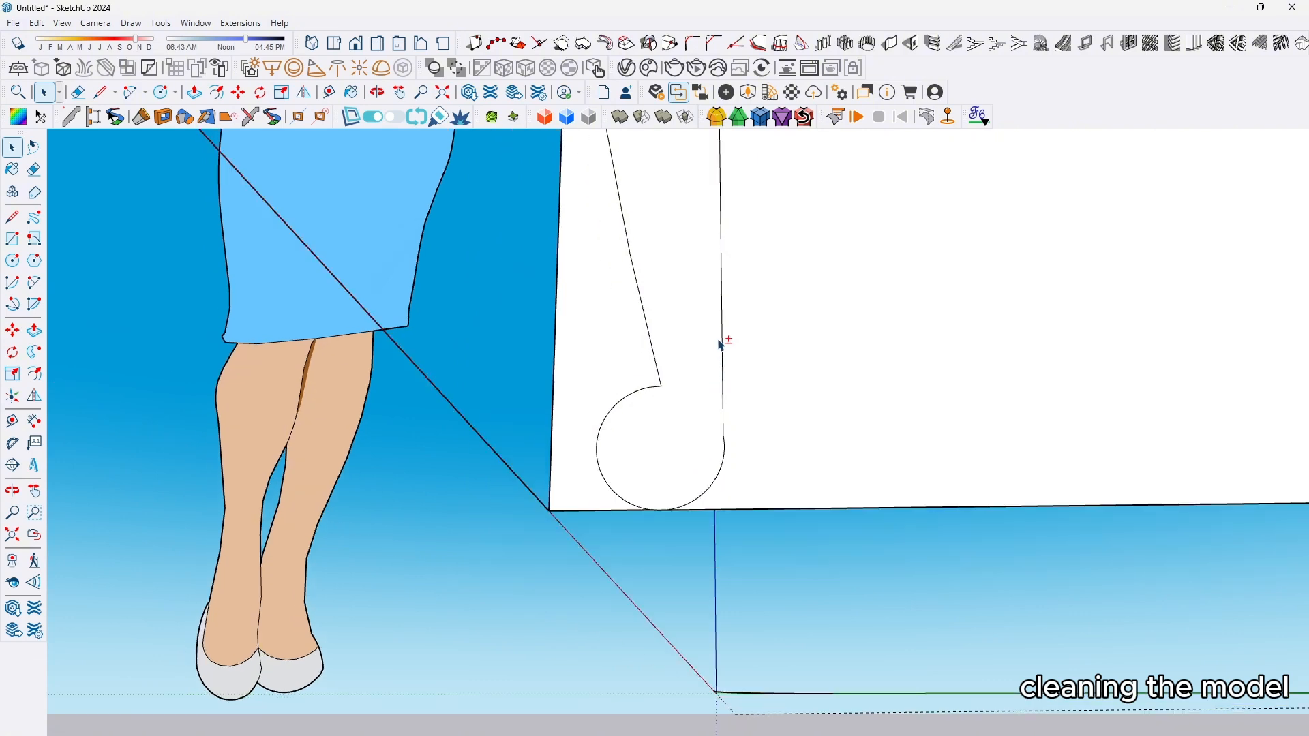
# Step: Delete the overlapping segments where the vertical line meets the upper circle
pyautogui.scroll(-2, 723, 340)
pyautogui.keyDown('shift'); pyautogui.moveTo(719, 184); pyautogui.dragTo(778, 607, button='middle'); pyautogui.keyUp('shift')
pyautogui.scroll(4, 801, 389)
pyautogui.scroll(2, 830, 247)
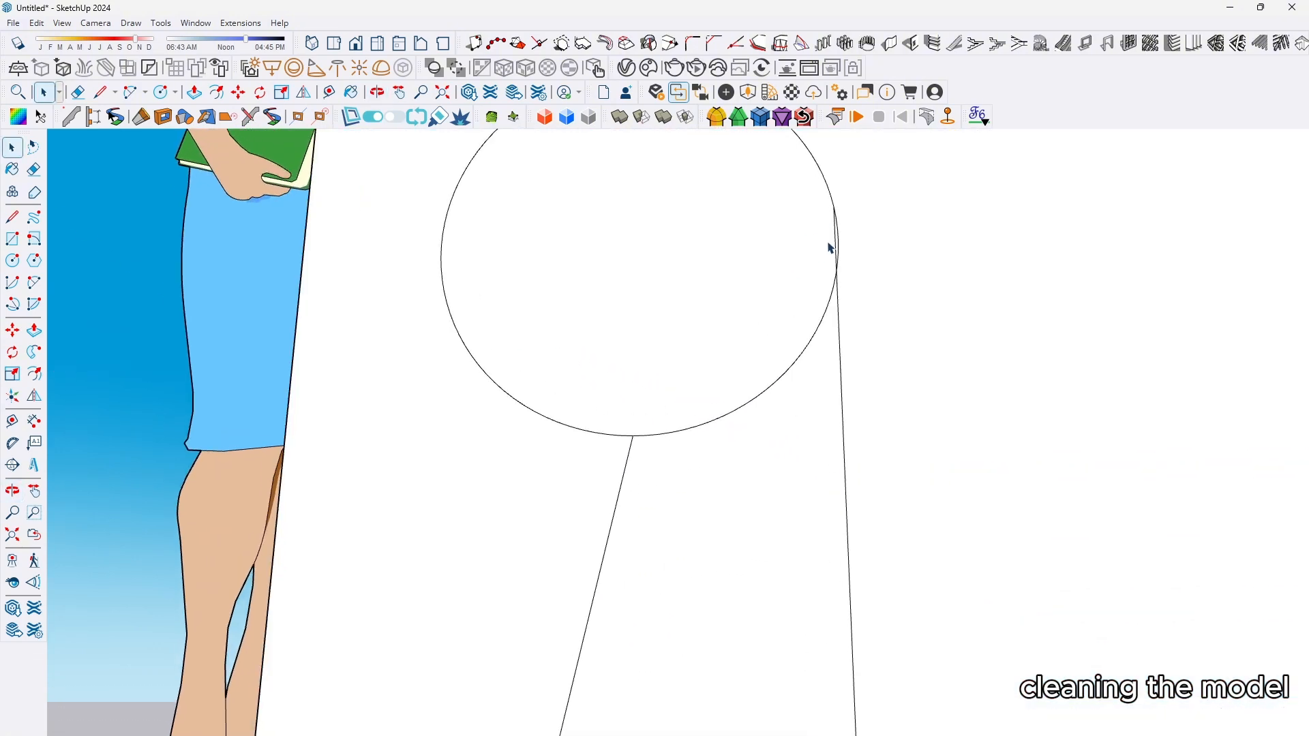
pyautogui.click(840, 254)
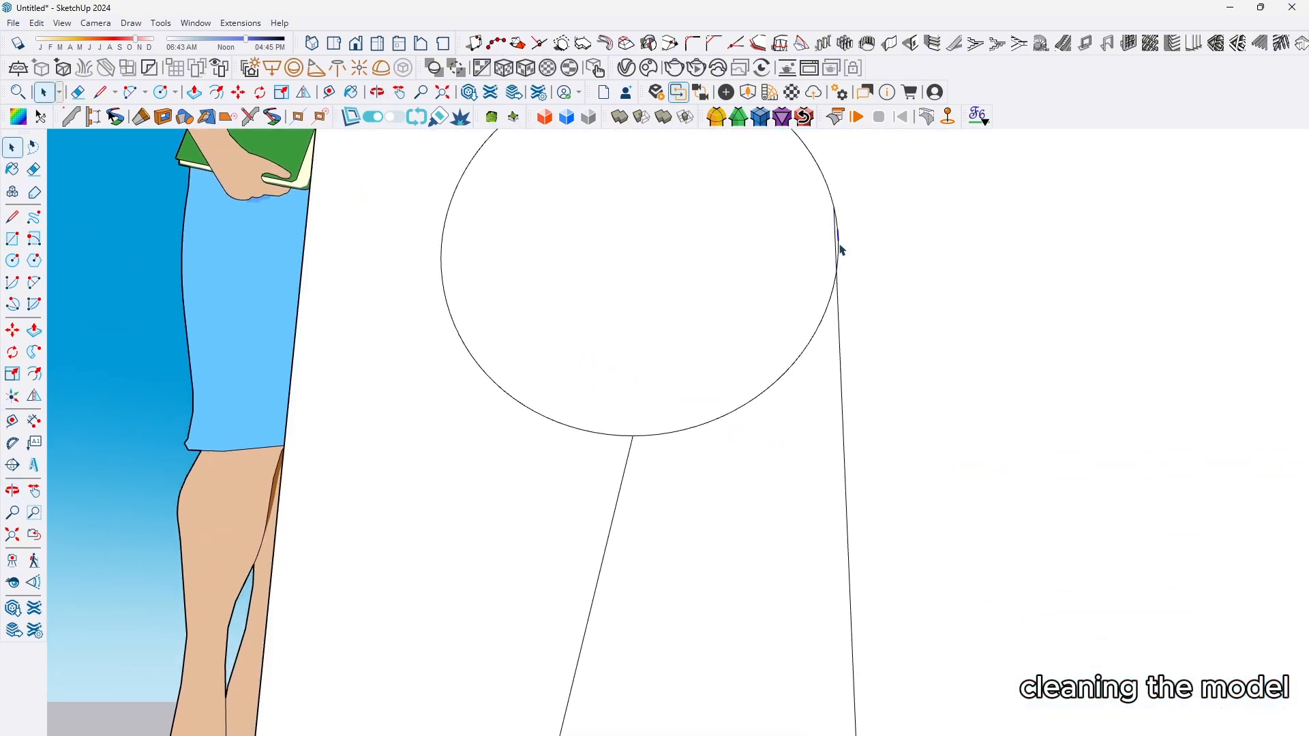
pyautogui.click(840, 240)
pyautogui.press('Delete')
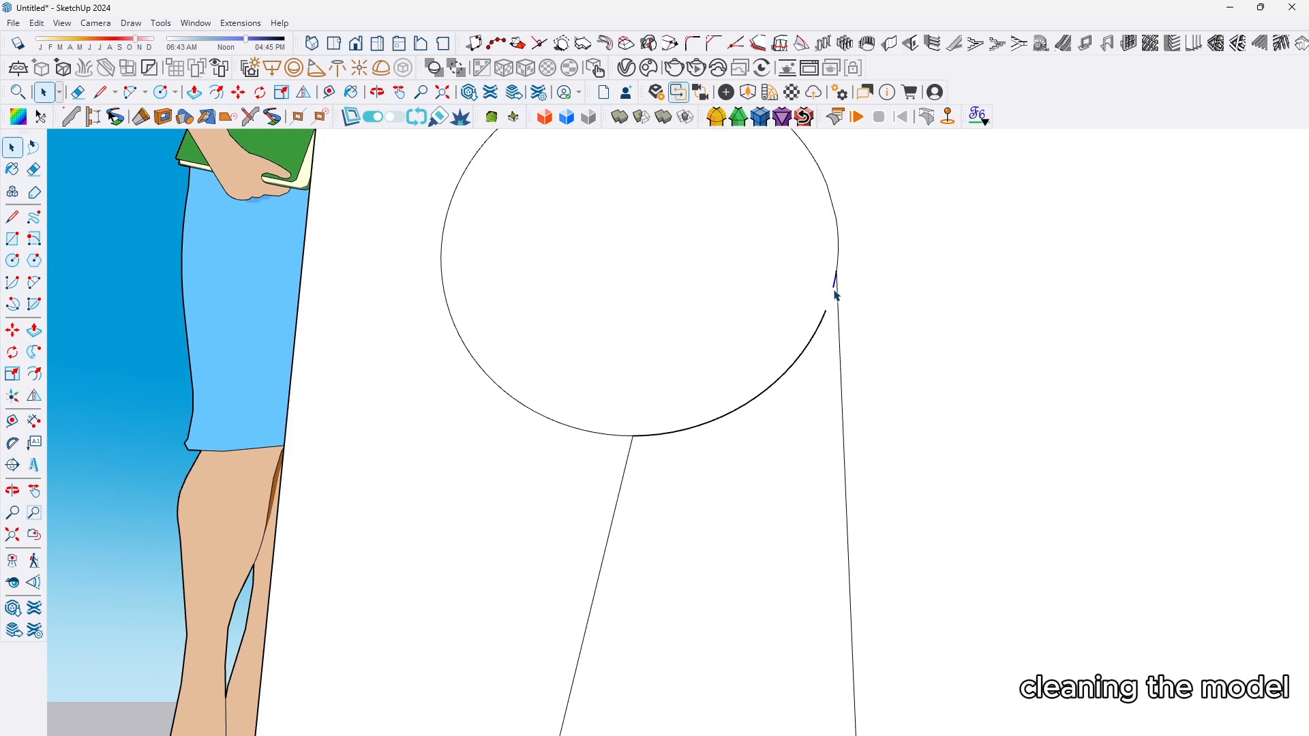
# Step: Delete the upper circle's remaining segments inside the profile, between the arc's end and the vertical line
pyautogui.scroll(4, 835, 278)
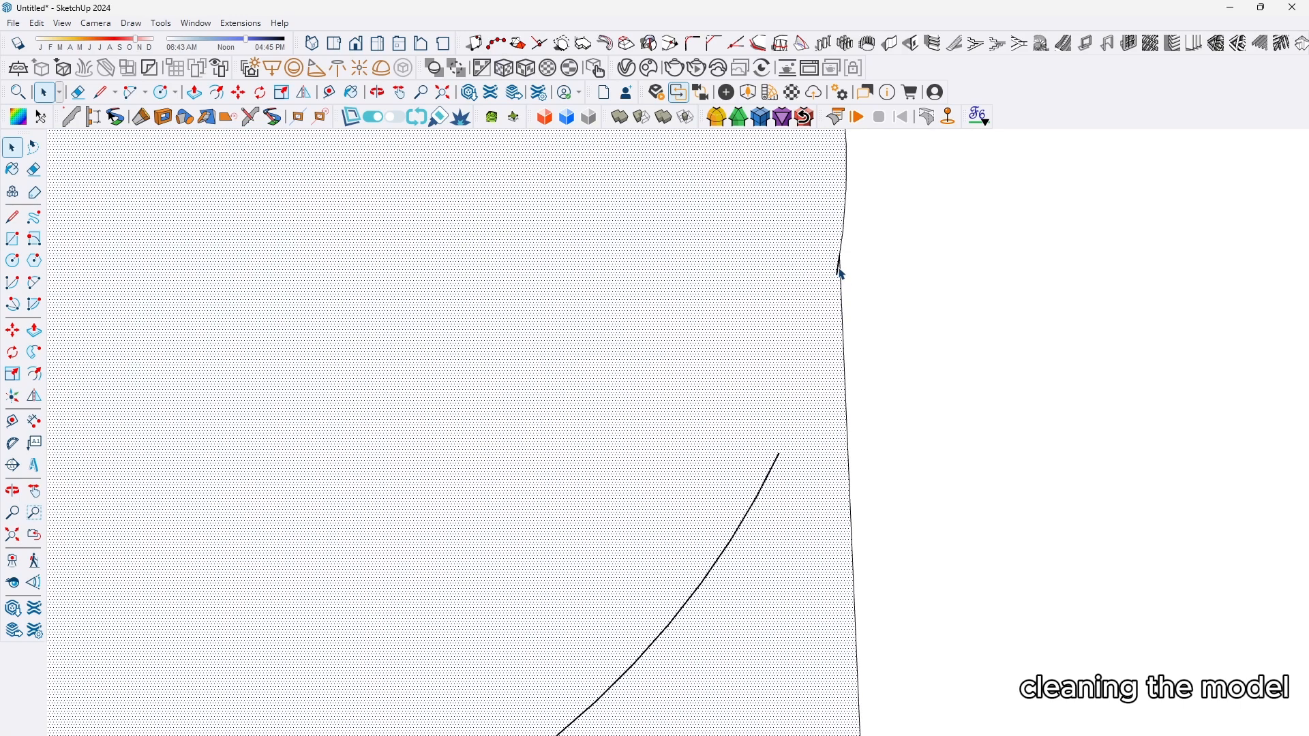
pyautogui.scroll(-3, 750, 470)
pyautogui.moveTo(789, 448); pyautogui.dragTo(554, 595)
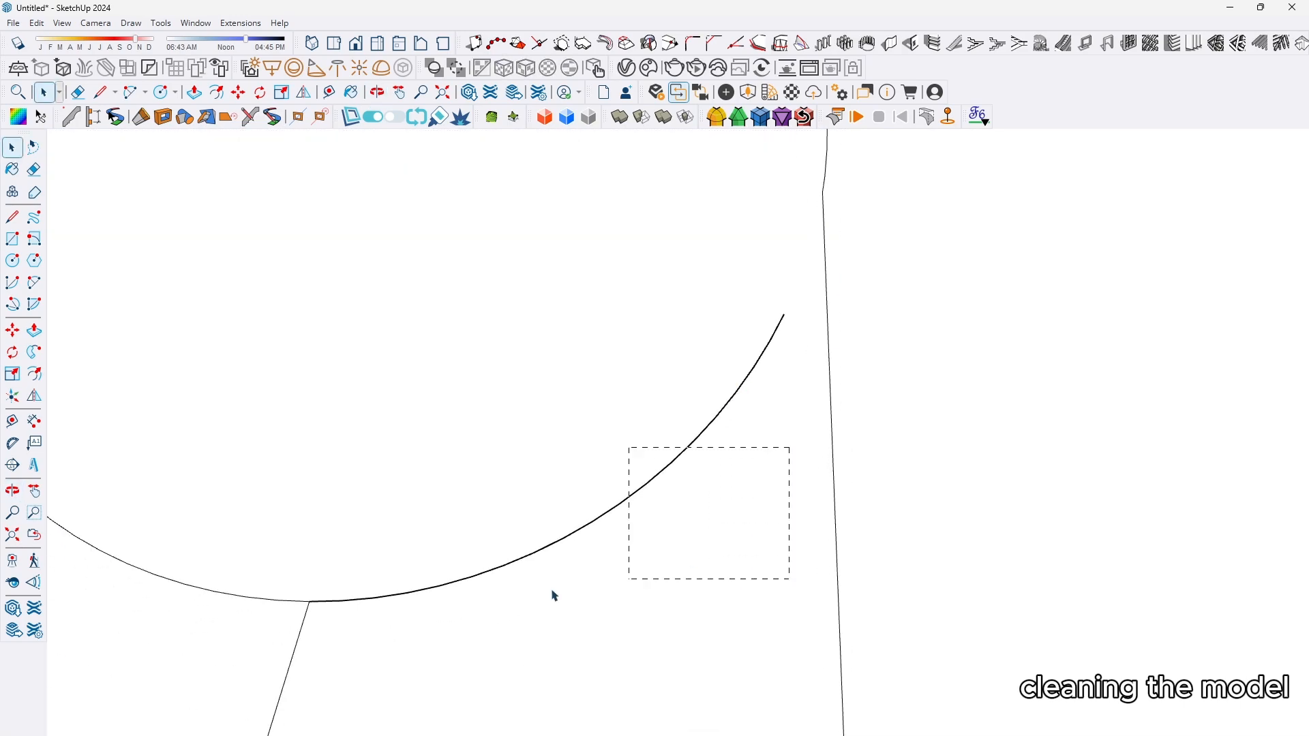
pyautogui.moveTo(363, 634); pyautogui.dragTo(322, 630)
pyautogui.press('Delete')
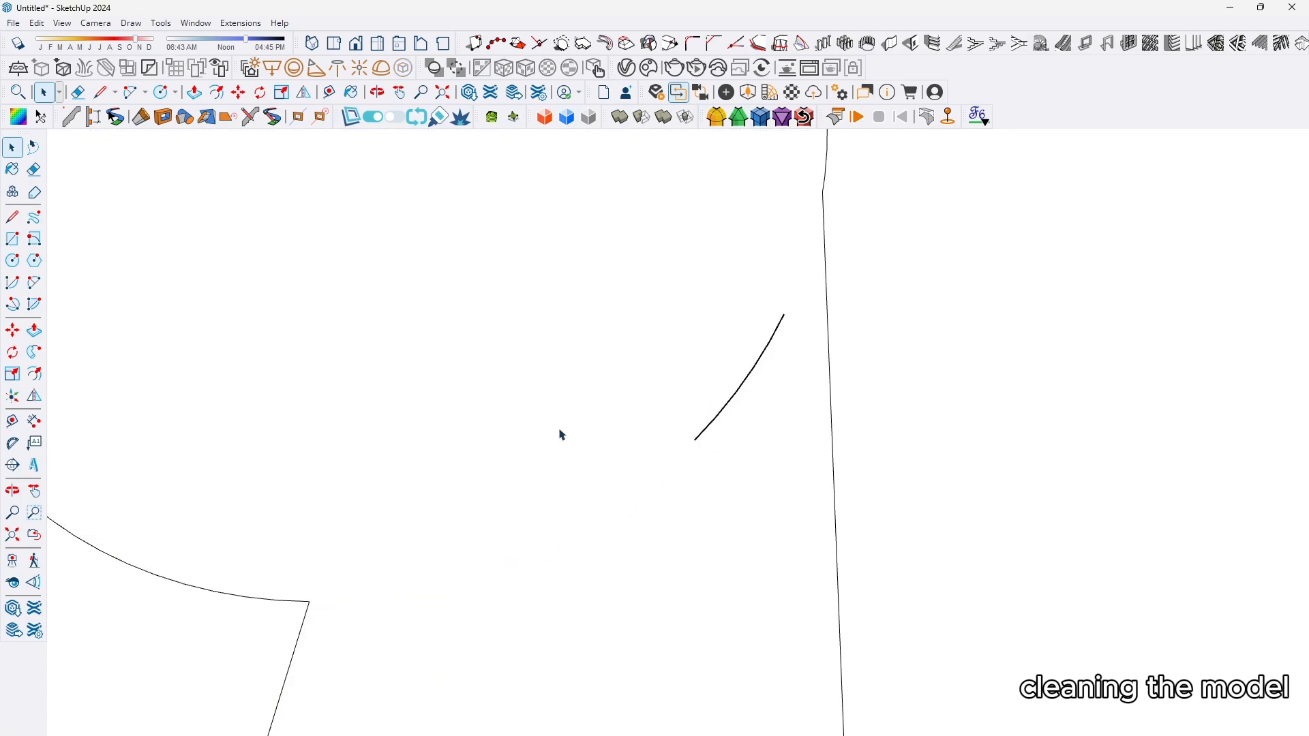
pyautogui.moveTo(699, 301); pyautogui.dragTo(697, 298)
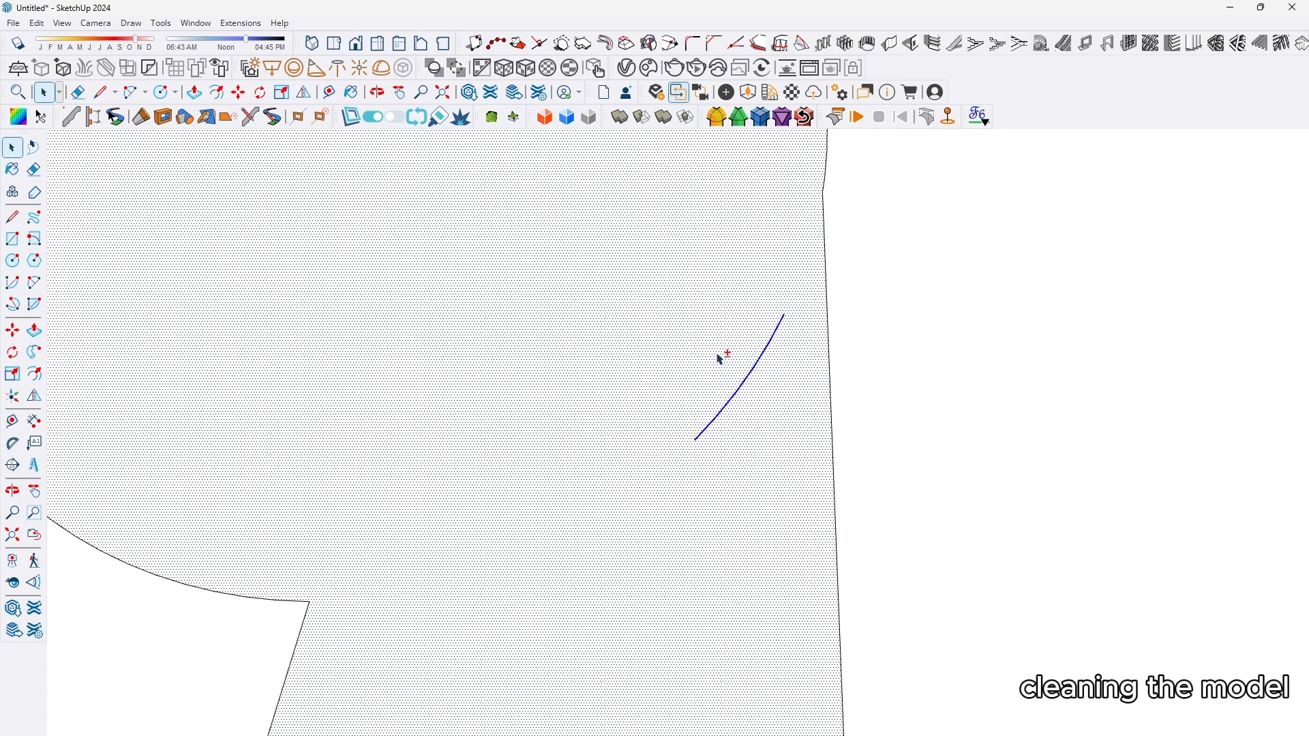
pyautogui.moveTo(776, 457); pyautogui.dragTo(678, 288)
pyautogui.keyDown('shift'); pyautogui.click(690, 320); pyautogui.keyUp('shift')
pyautogui.press('Delete')
pyautogui.scroll(-3, 744, 389)
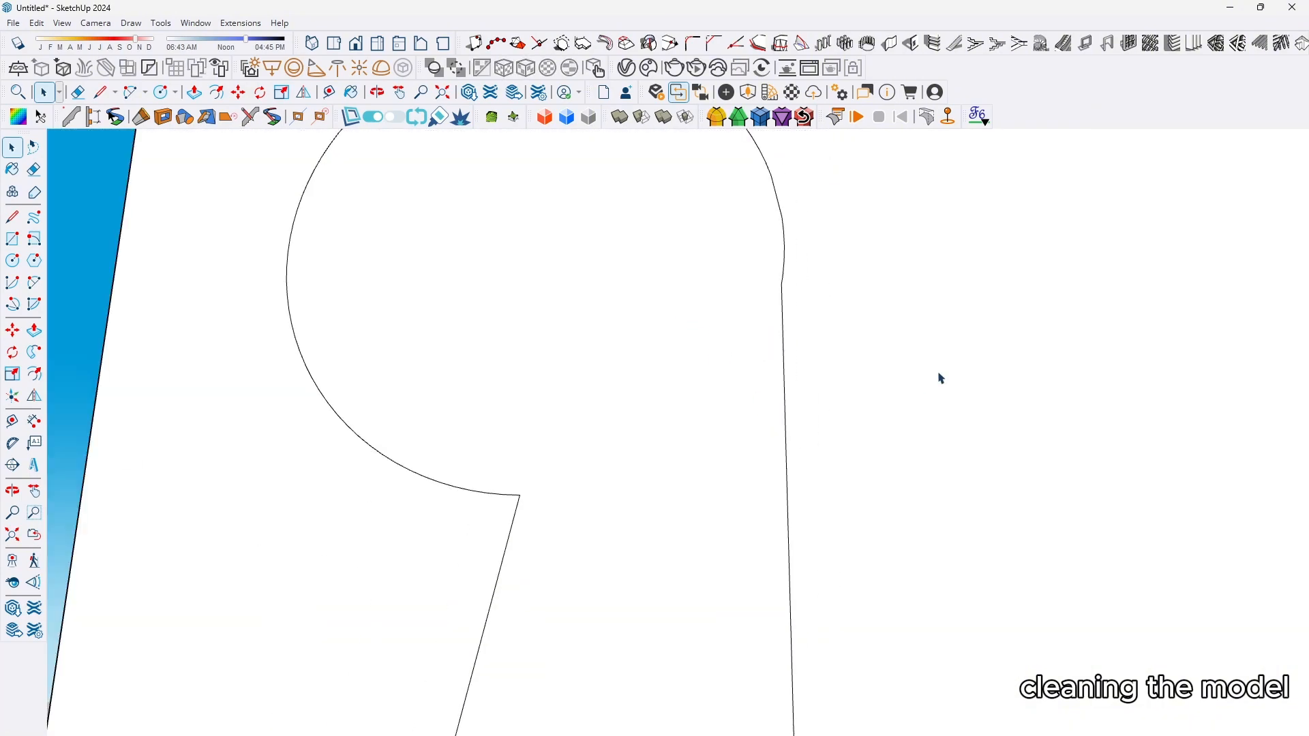
# Step: Delete the surplus parts of the upright face around the profile together with its long top edge
pyautogui.click(939, 375)
pyautogui.press('Delete')
pyautogui.click(264, 544)
pyautogui.press('Delete')
pyautogui.scroll(-10, 263, 471)
pyautogui.click(503, 411)
pyautogui.press('Delete')
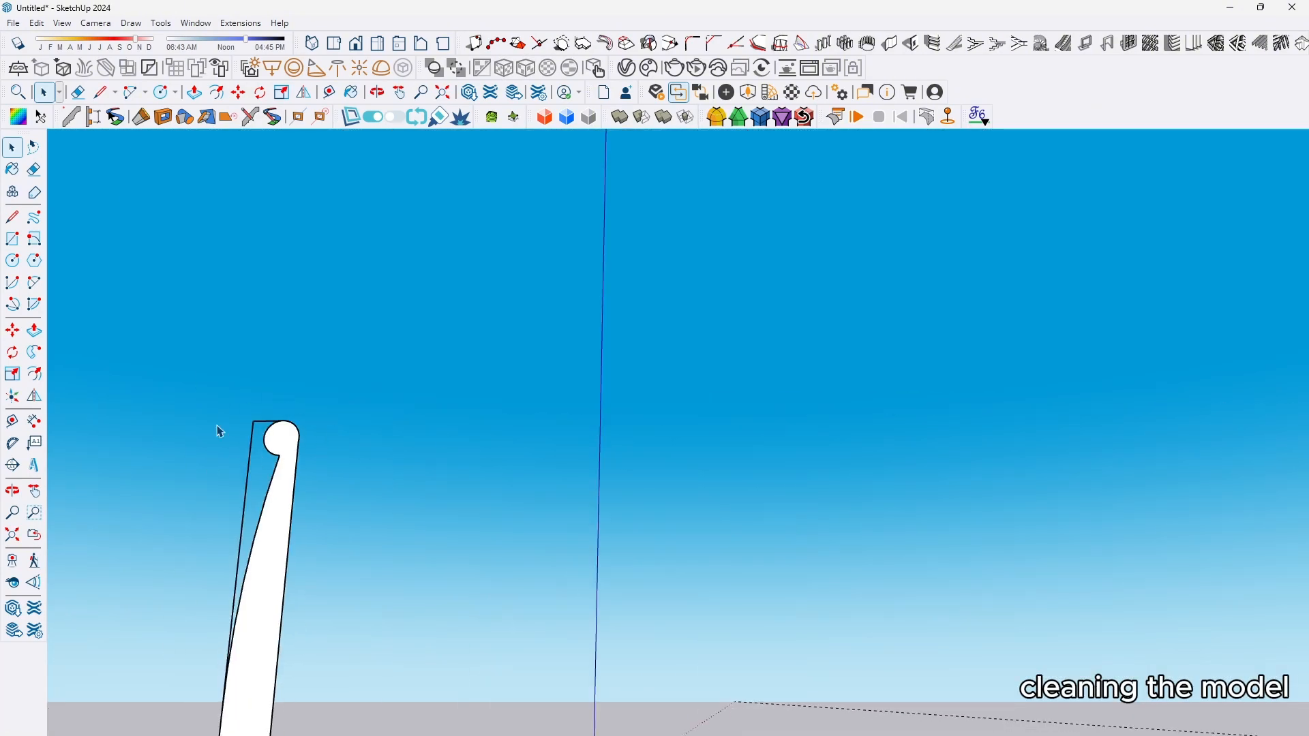
# Step: Try to delete the upright face's leftover outer and top edges beside the profile's arc
pyautogui.click(250, 462)
pyautogui.press('Delete')
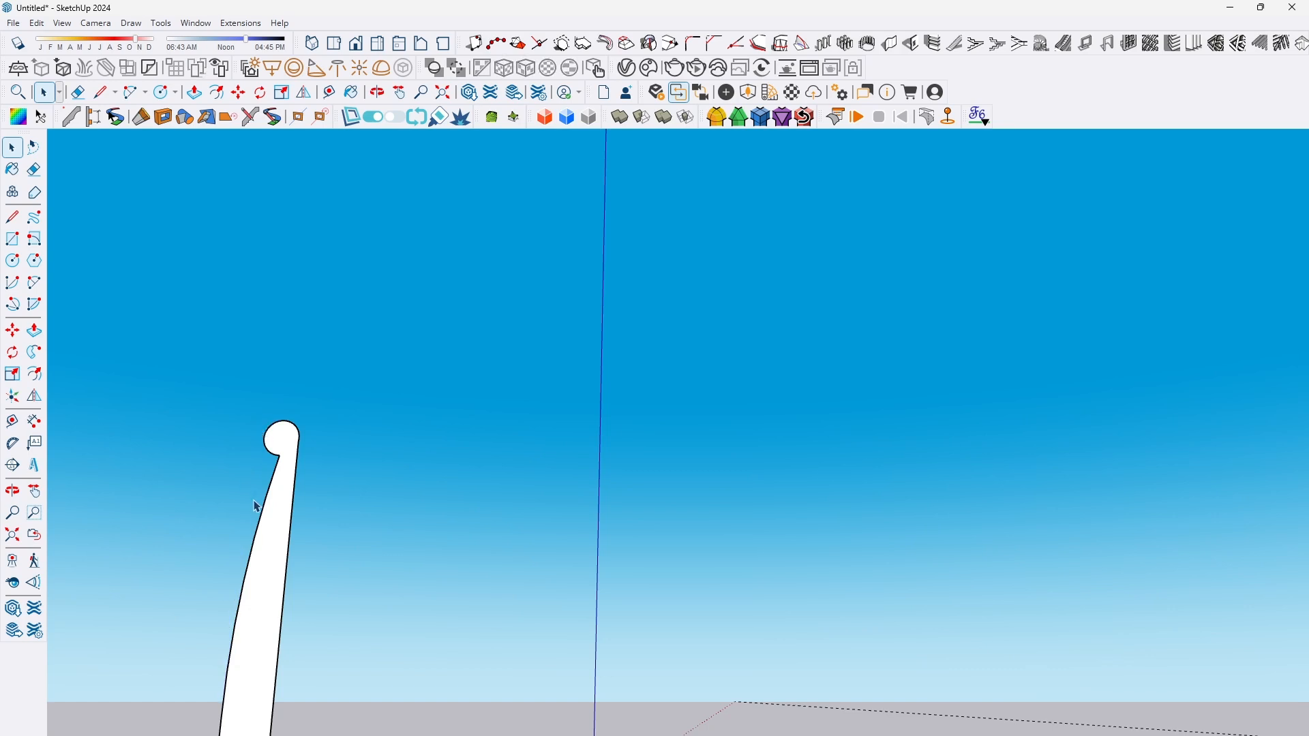
pyautogui.moveTo(257, 507); pyautogui.dragTo(477, 655, button='middle')
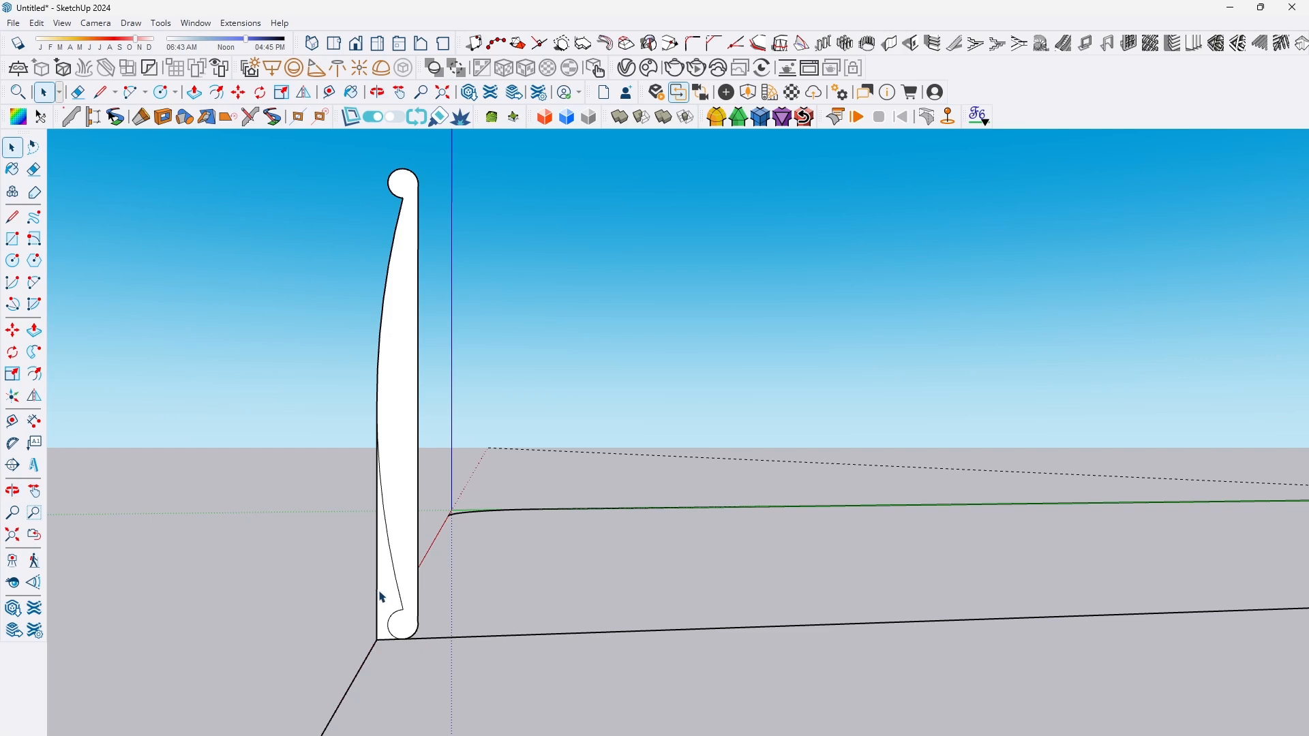
pyautogui.click(379, 598)
pyautogui.press('Delete')
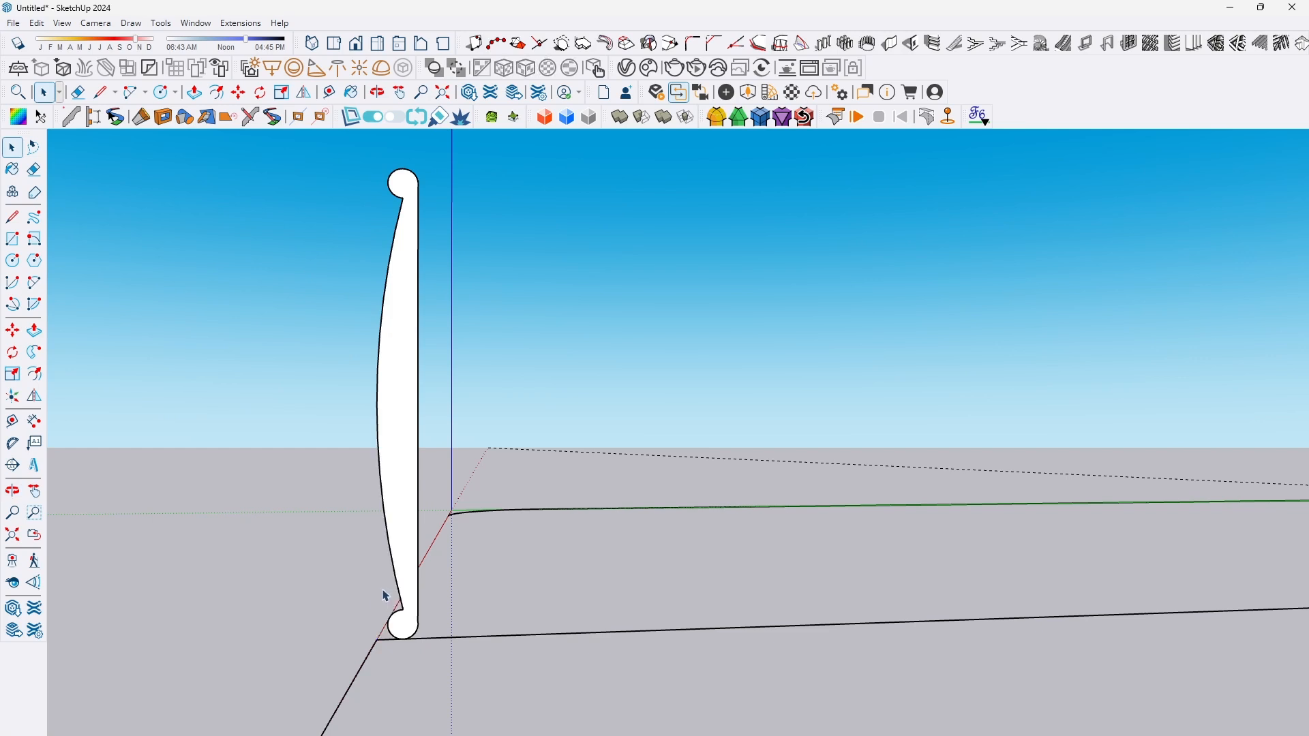
# Step: Undo the last edge deletions beside the profile
pyautogui.click(434, 641)
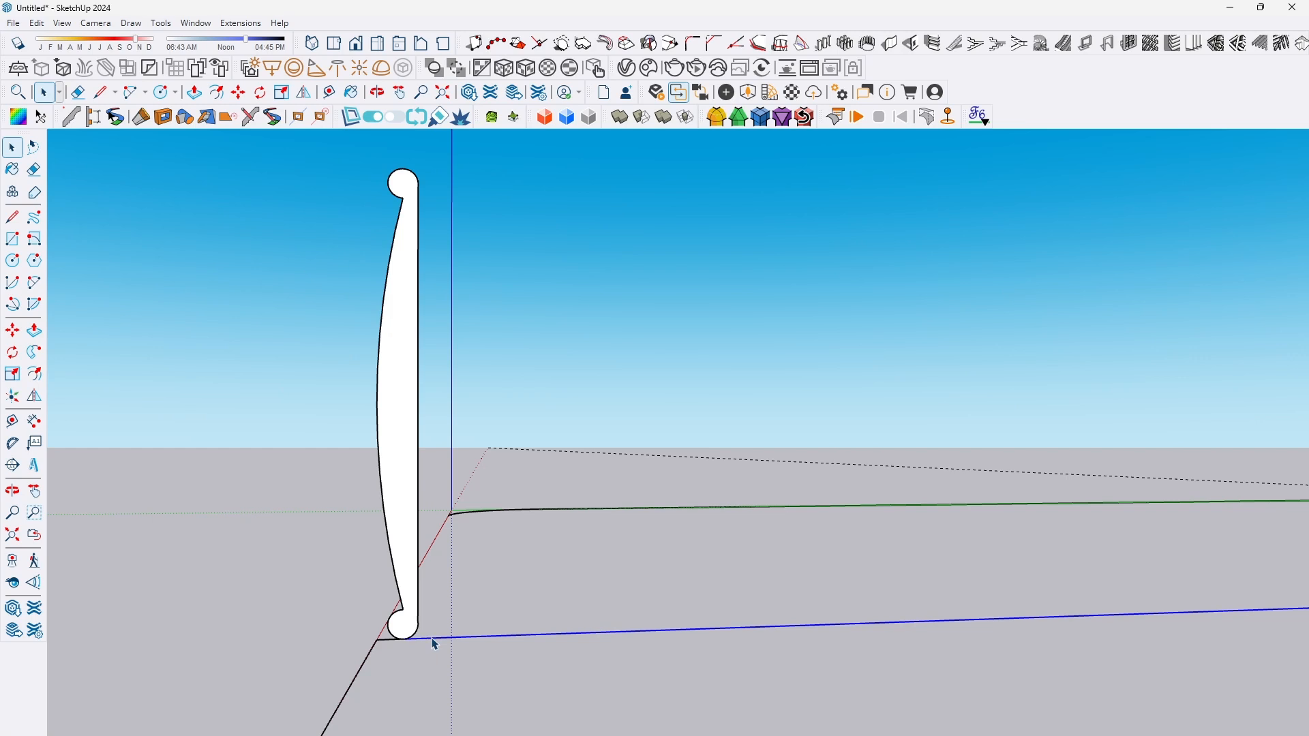
pyautogui.hotkey('ctrl', 'z')
pyautogui.hotkey('ctrl', 'z')
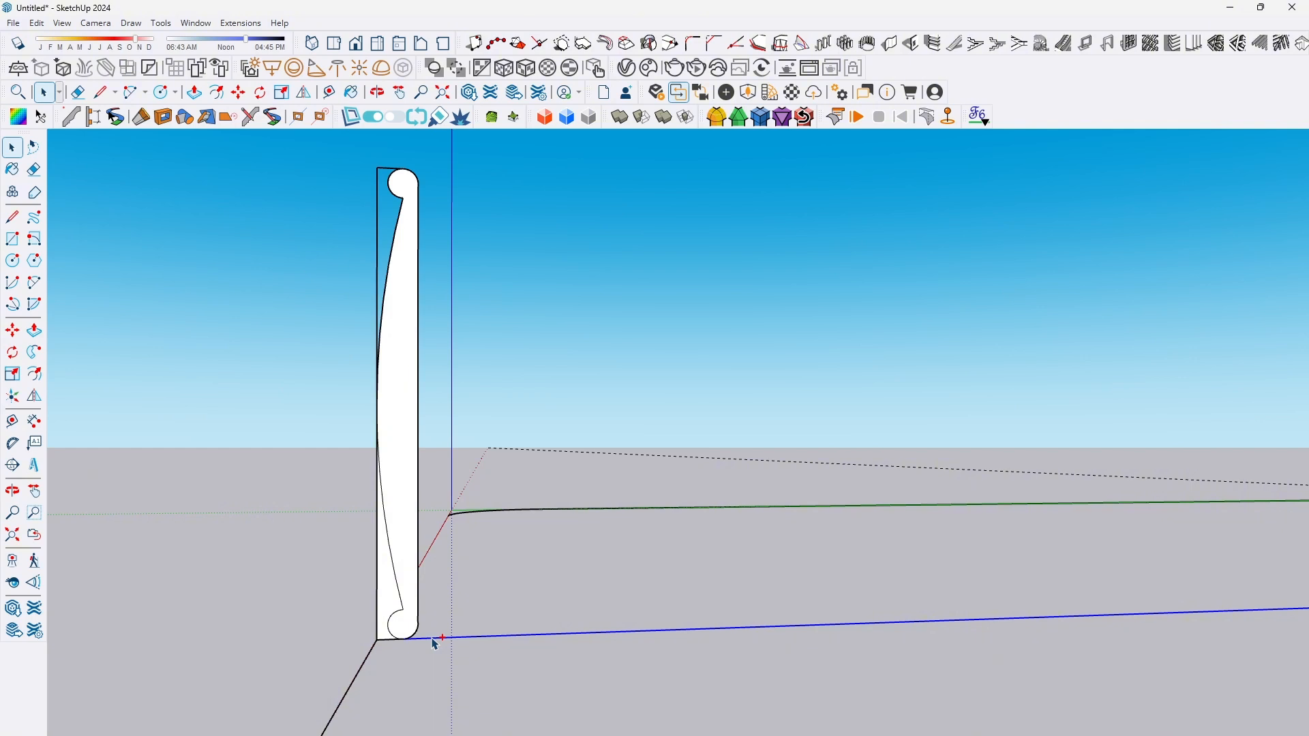
# Step: Delete the upright face's leftover outer, top and bottom edges around the finished profile
pyautogui.moveTo(380, 578); pyautogui.dragTo(505, 615, button='middle')
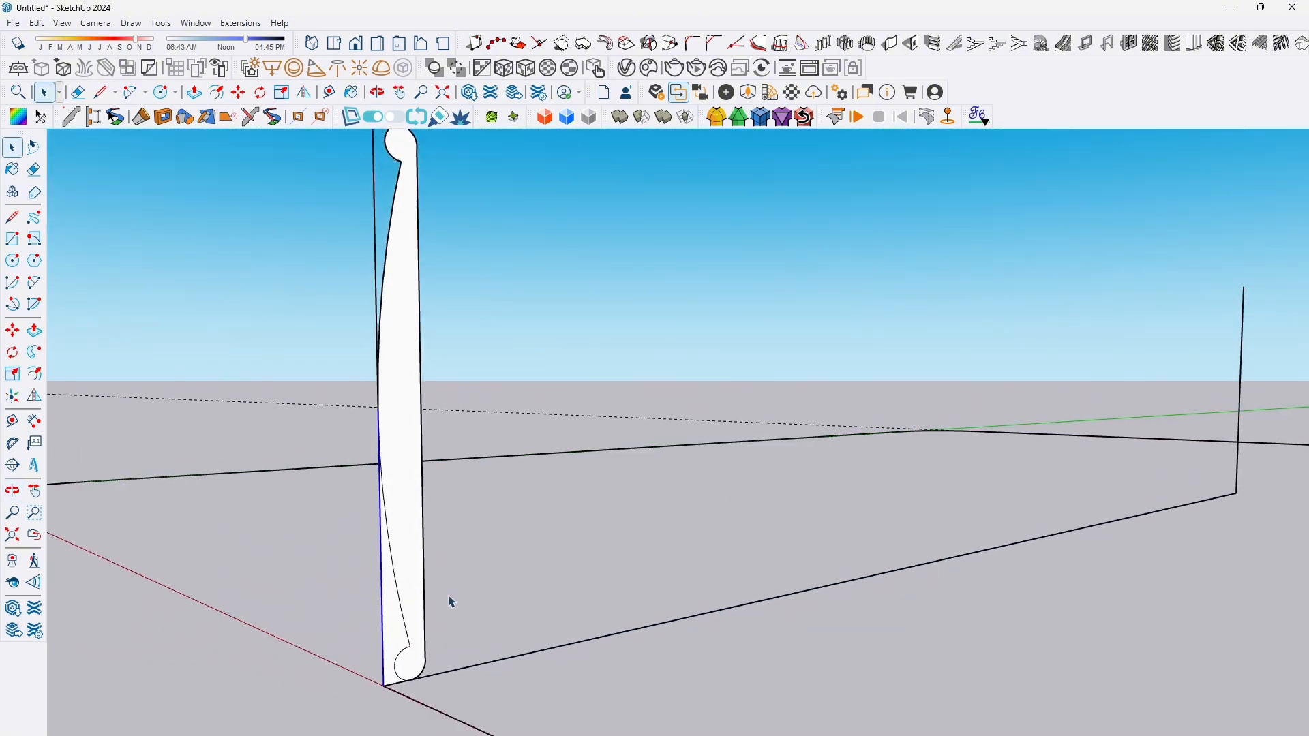
pyautogui.press('Delete')
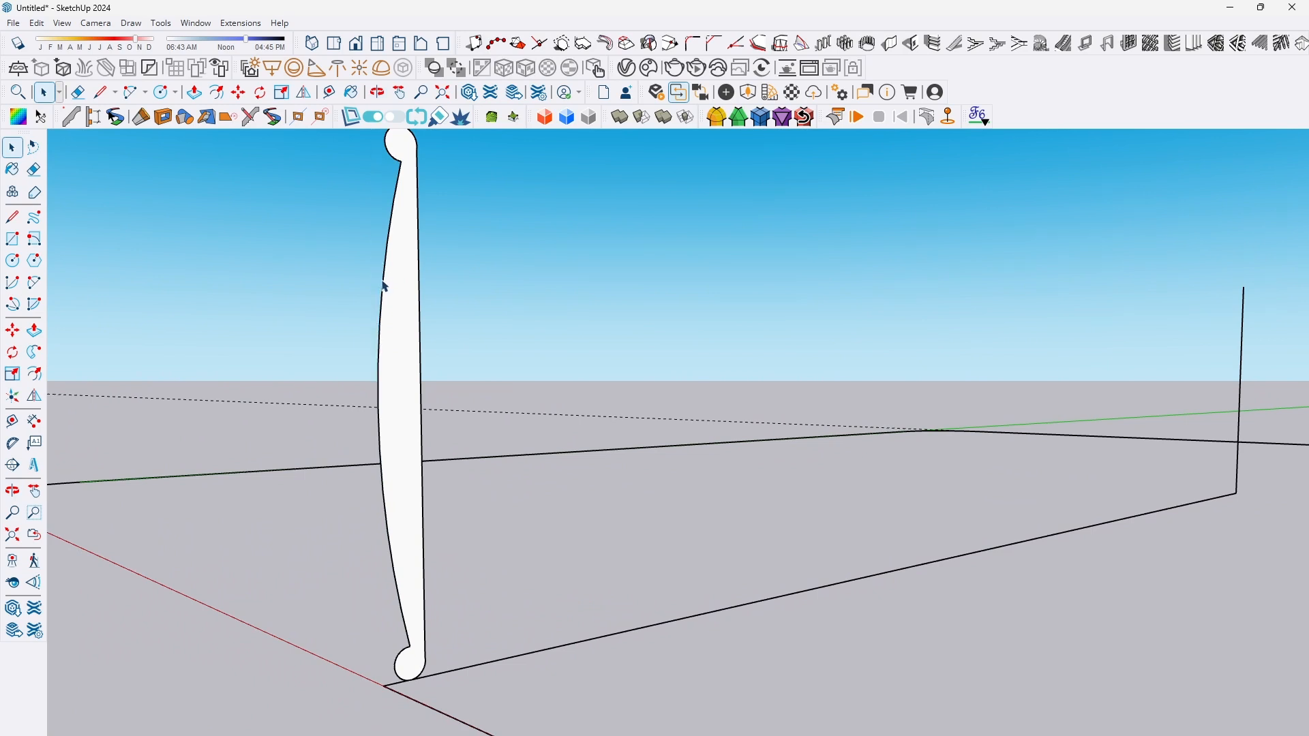
pyautogui.moveTo(376, 230); pyautogui.dragTo(251, 206, button='middle')
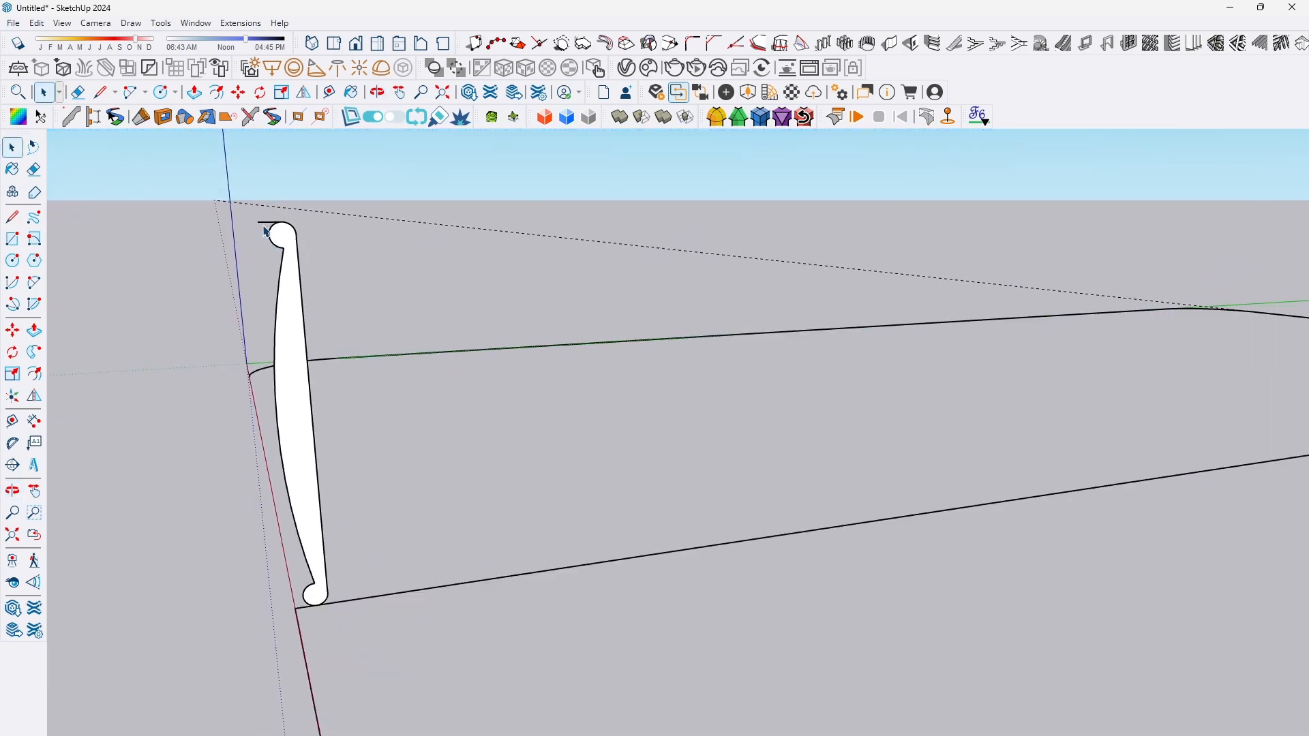
pyautogui.click(466, 590)
pyautogui.press('Delete')
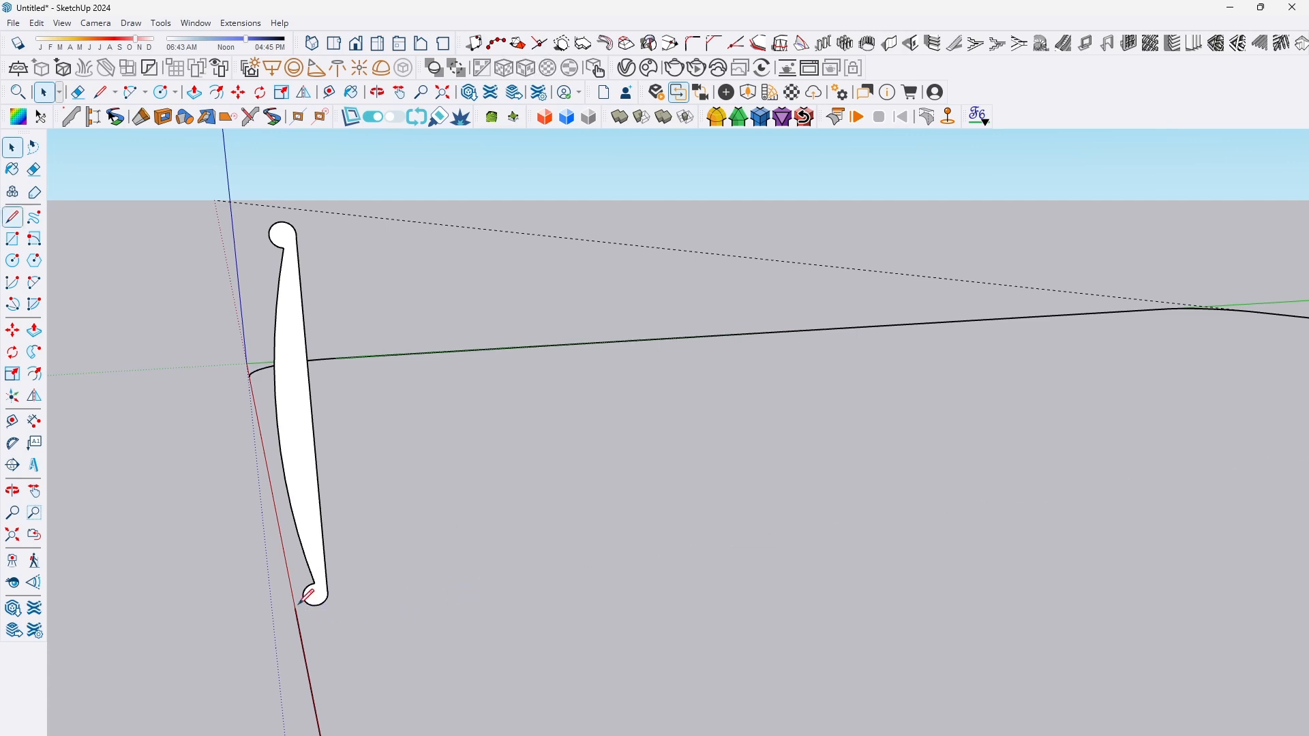
# Step: Trace a line over the base outline's straight edge from the corner arc's endpoint near the origin to fill the outline with a face
pyautogui.press('l')
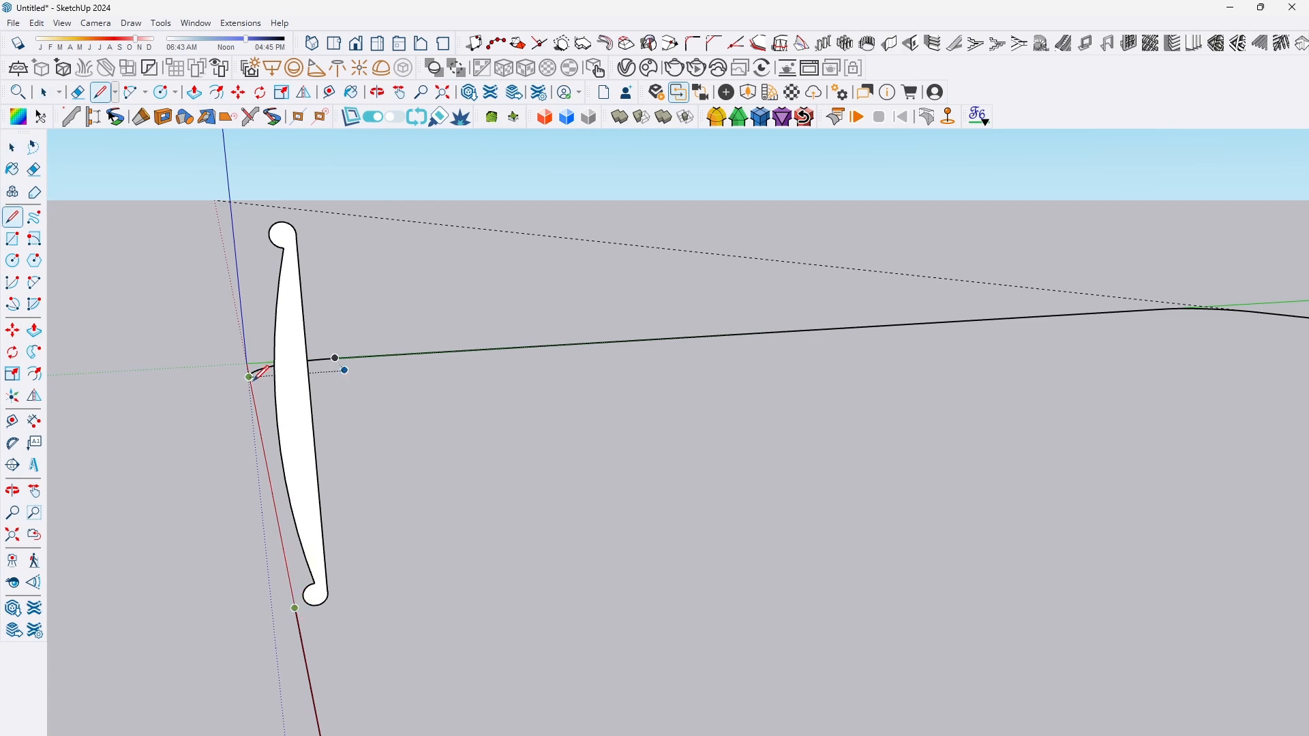
pyautogui.scroll(5, 250, 379)
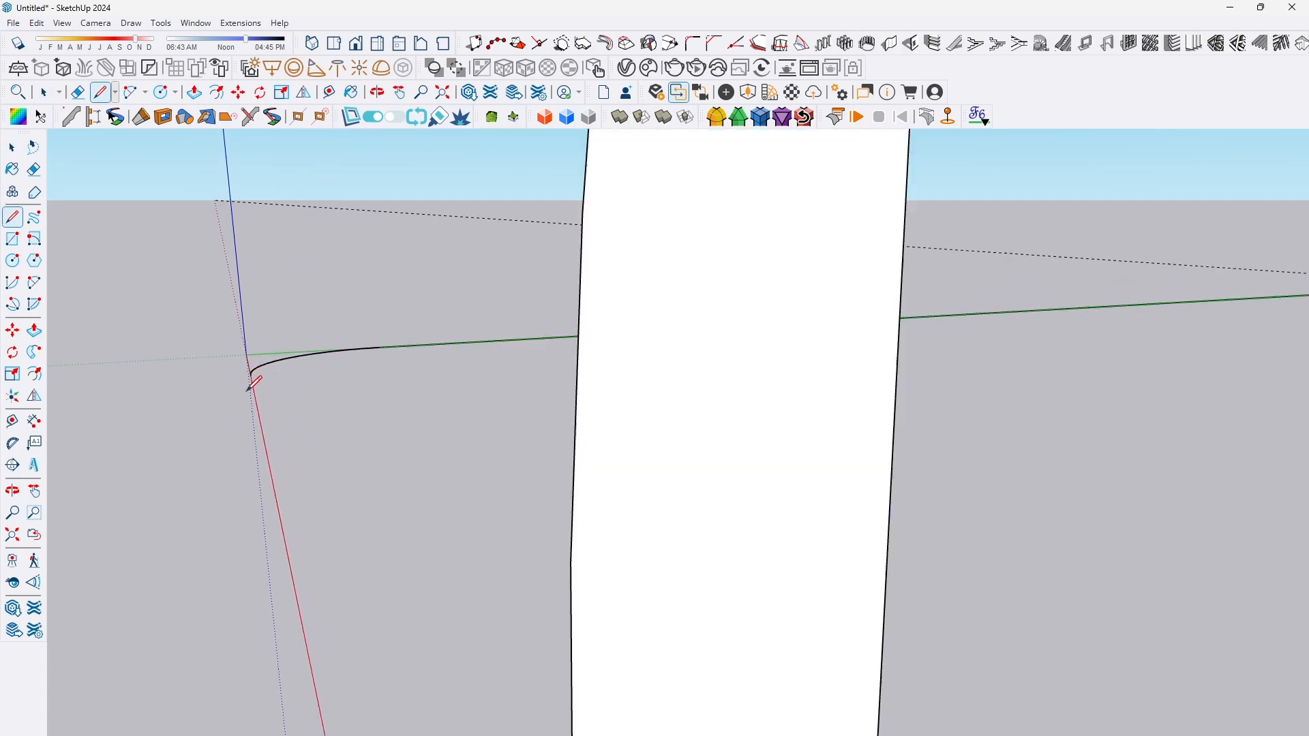
pyautogui.moveTo(252, 384); pyautogui.dragTo(411, 437, button='middle')
pyautogui.click(255, 428)
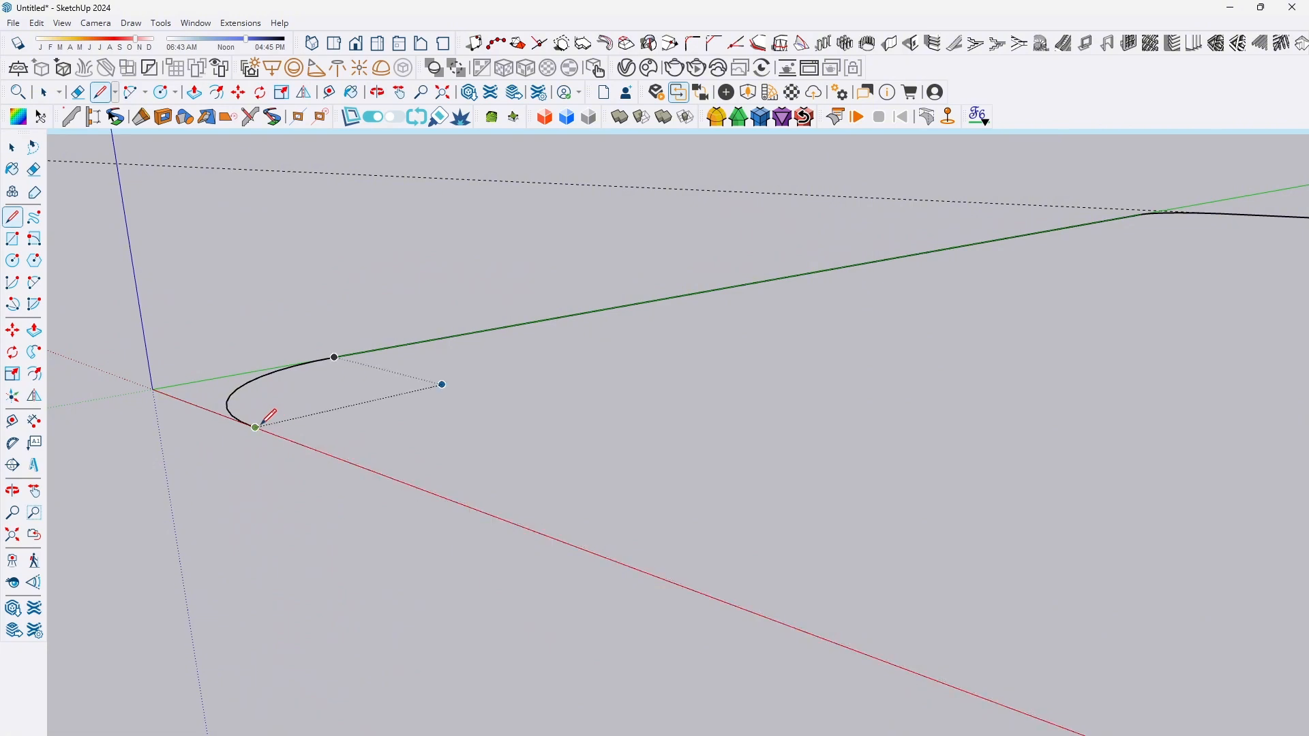
pyautogui.click(255, 427)
pyautogui.scroll(-4, 739, 444)
pyautogui.moveTo(742, 443)
pyautogui.mouseDown(button='middle')
pyautogui.moveTo(515, 410)
pyautogui.moveTo(716, 362)
pyautogui.mouseUp(button='middle')
pyautogui.scroll(-4, 522, 401)
# Step: Delete the stray vertical edge left standing on the base face
pyautogui.press('space')
pyautogui.click(878, 414)
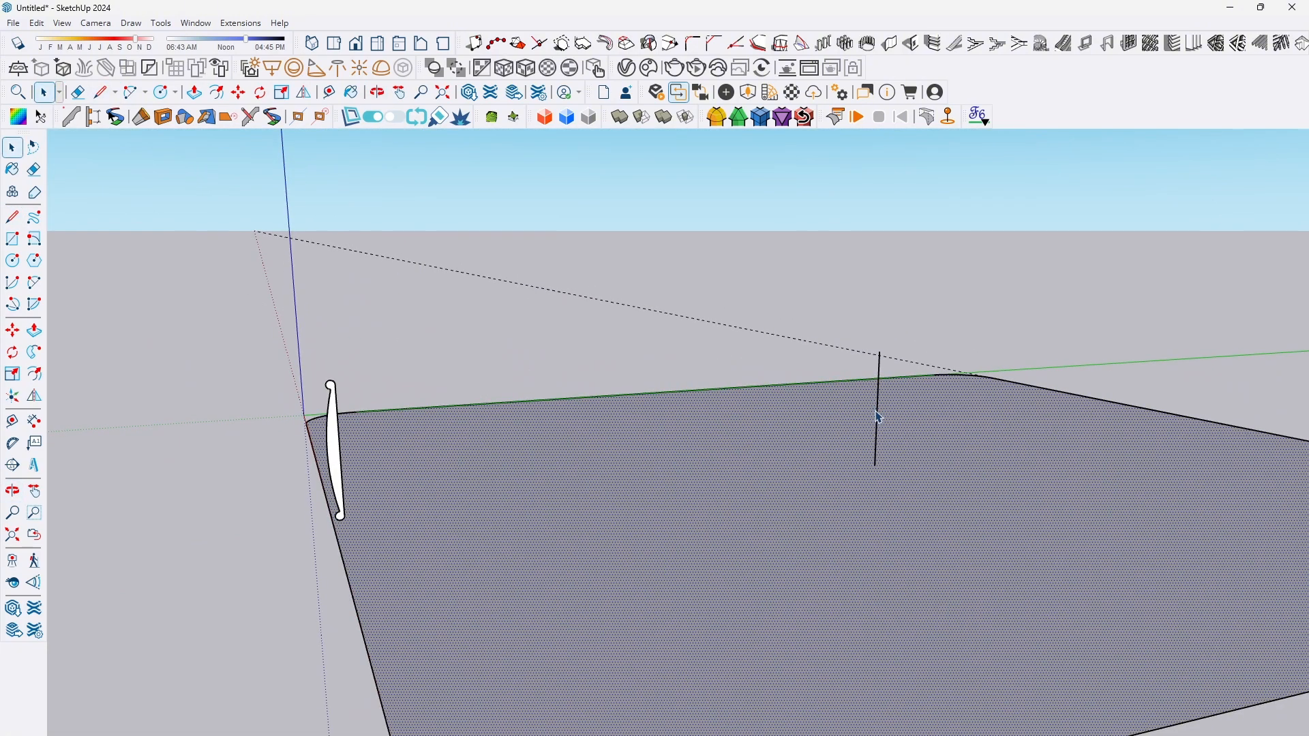
pyautogui.click(880, 421)
pyautogui.moveTo(881, 423); pyautogui.dragTo(699, 431, button='middle')
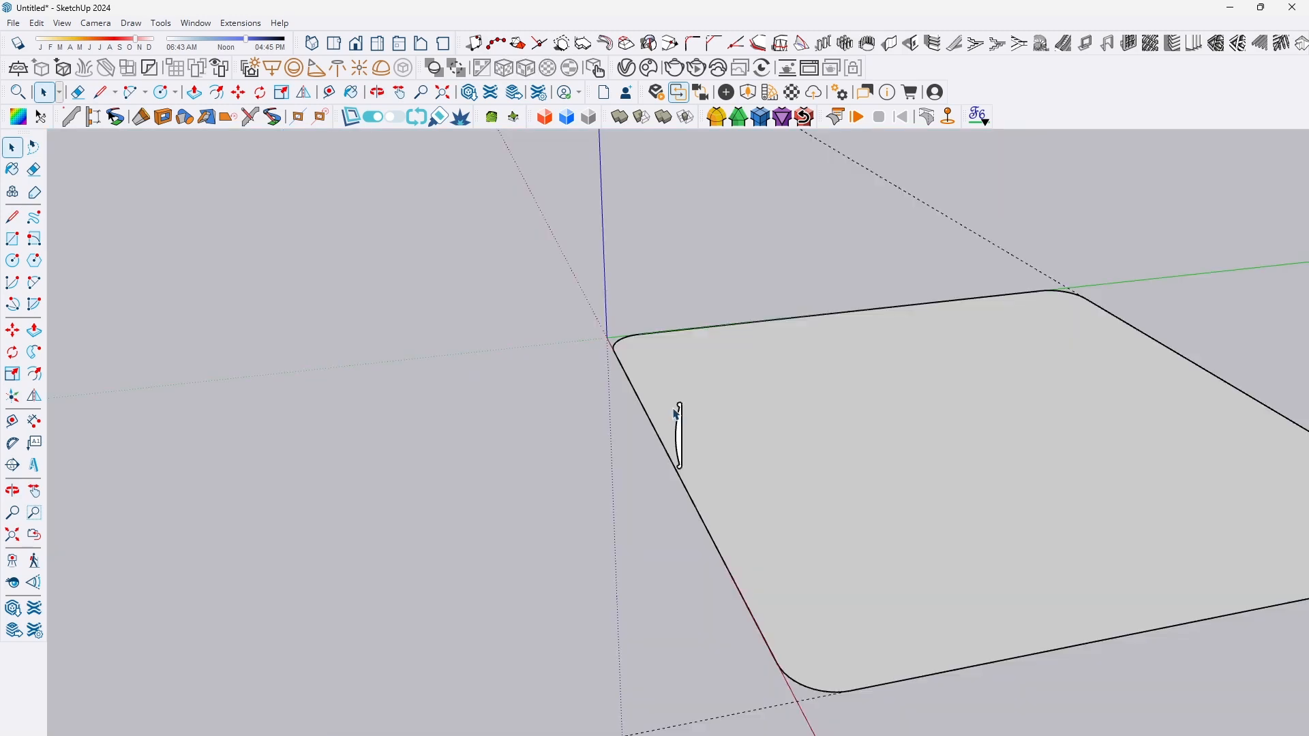
pyautogui.scroll(3, 699, 431)
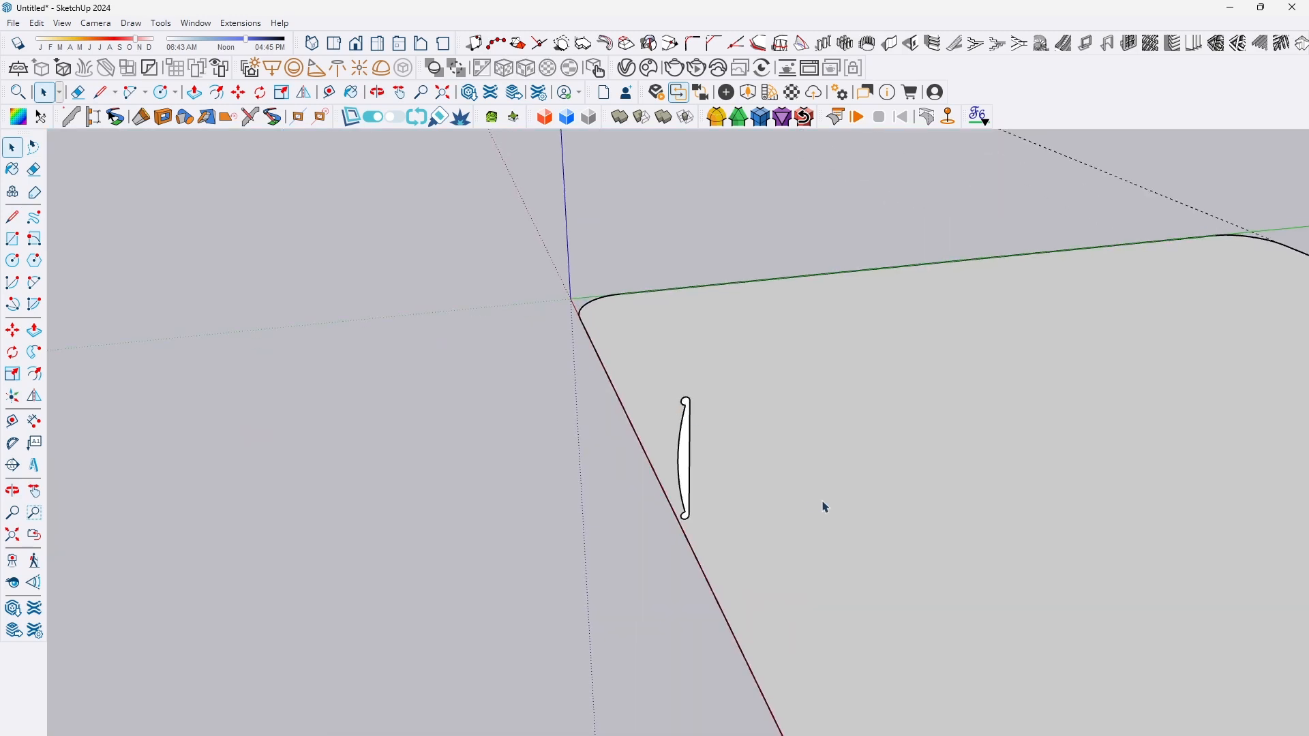
# Step: Select the base face with its boundary and weld the outline's edges into one continuous curve
pyautogui.doubleClick(986, 497)
pyautogui.rightClick(985, 498)
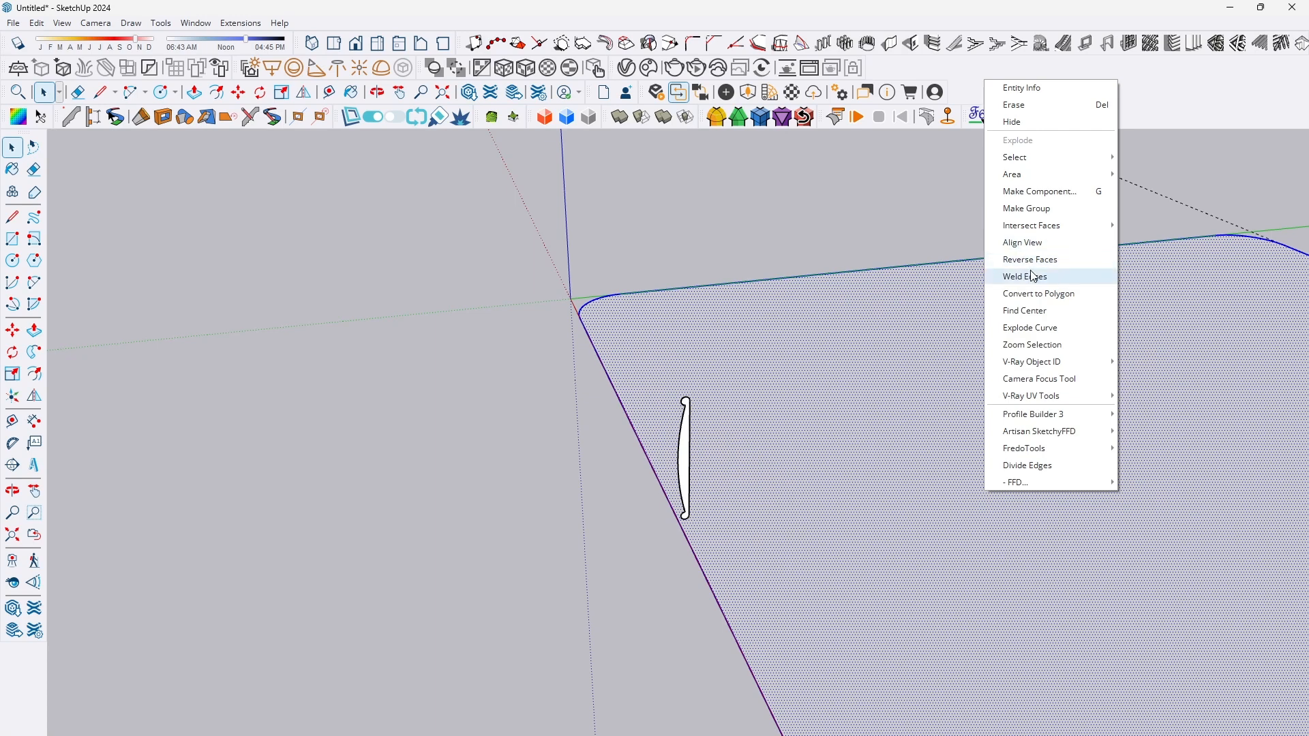
pyautogui.click(1033, 276)
pyautogui.keyDown('shift'); pyautogui.moveTo(769, 303); pyautogui.dragTo(734, 380, button='middle'); pyautogui.keyUp('shift')
pyautogui.keyDown('shift'); pyautogui.moveTo(651, 177); pyautogui.dragTo(692, 325, button='middle'); pyautogui.keyUp('shift')
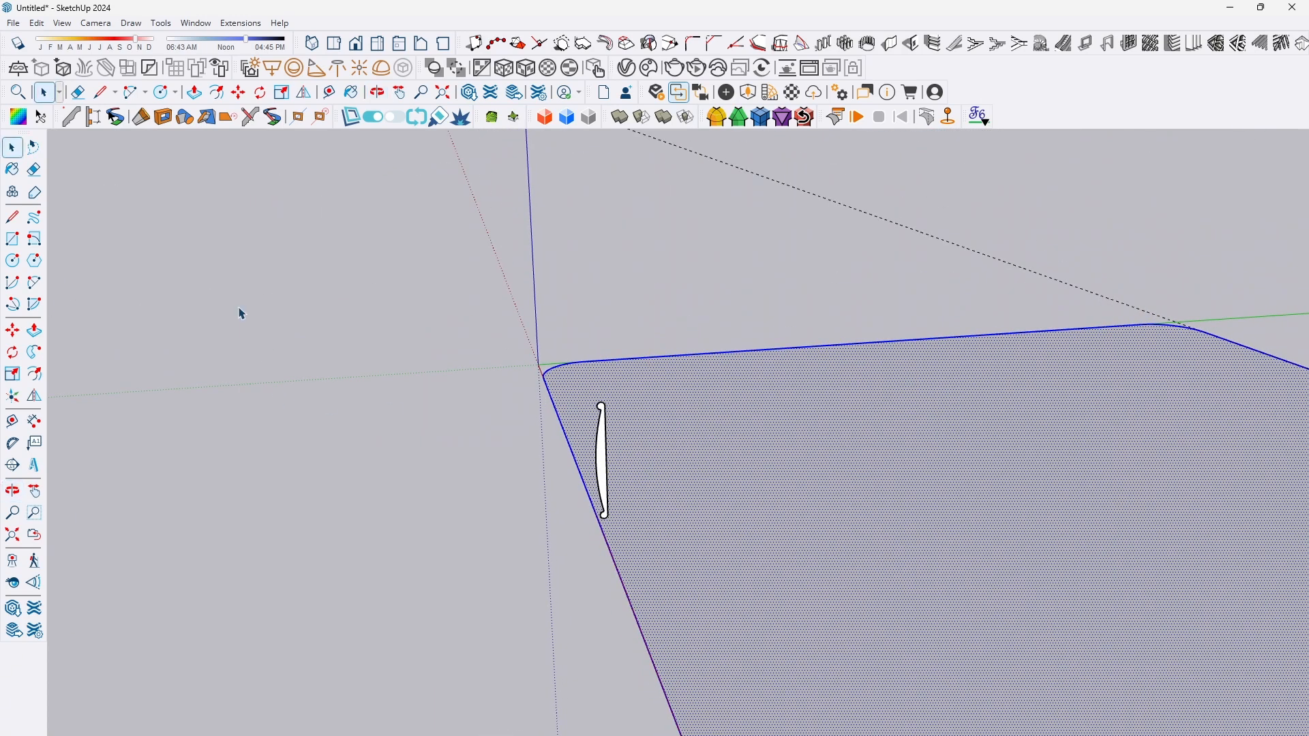
# Step: Sweep the upright side profile around the welded base outline with Follow Me
pyautogui.click(35, 352)
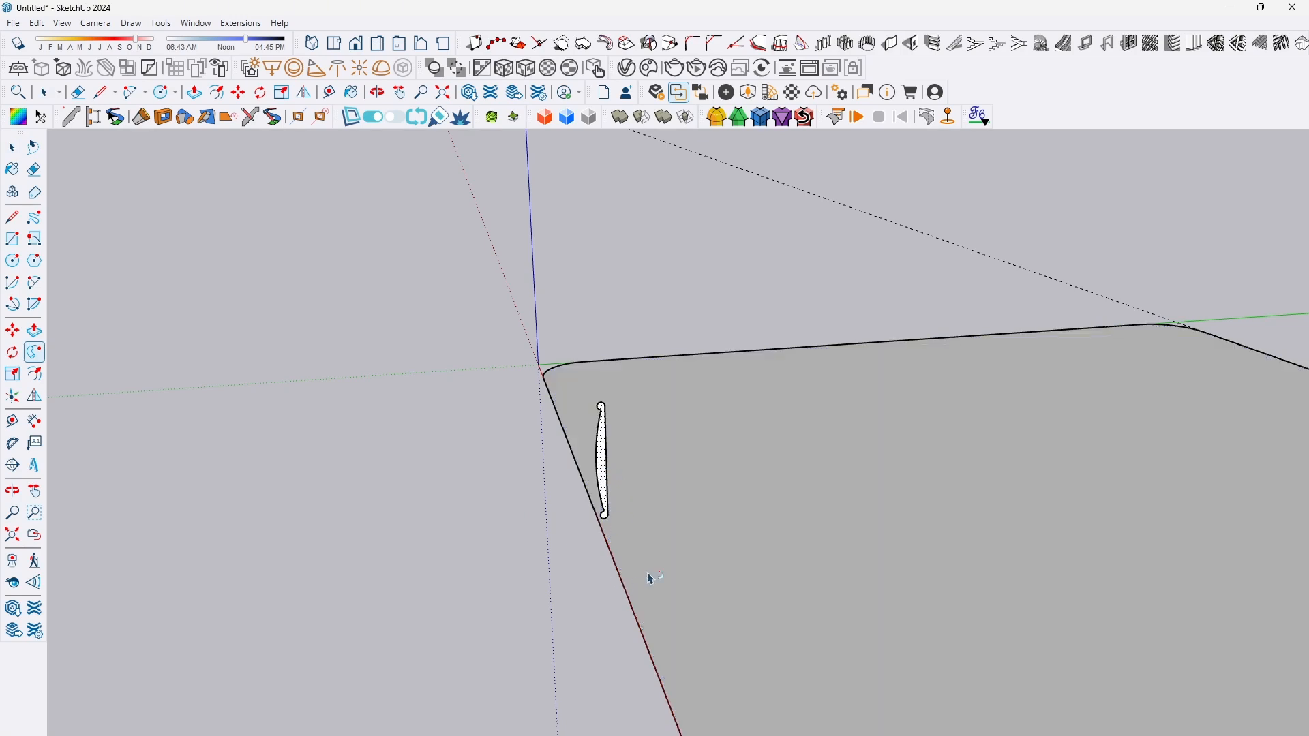
pyautogui.moveTo(625, 579); pyautogui.dragTo(775, 523, button='middle')
pyautogui.press('space')
# Step: Delete the base face on the underside of the swept frame
pyautogui.moveTo(666, 418); pyautogui.dragTo(620, 435, button='middle')
pyautogui.press('space')
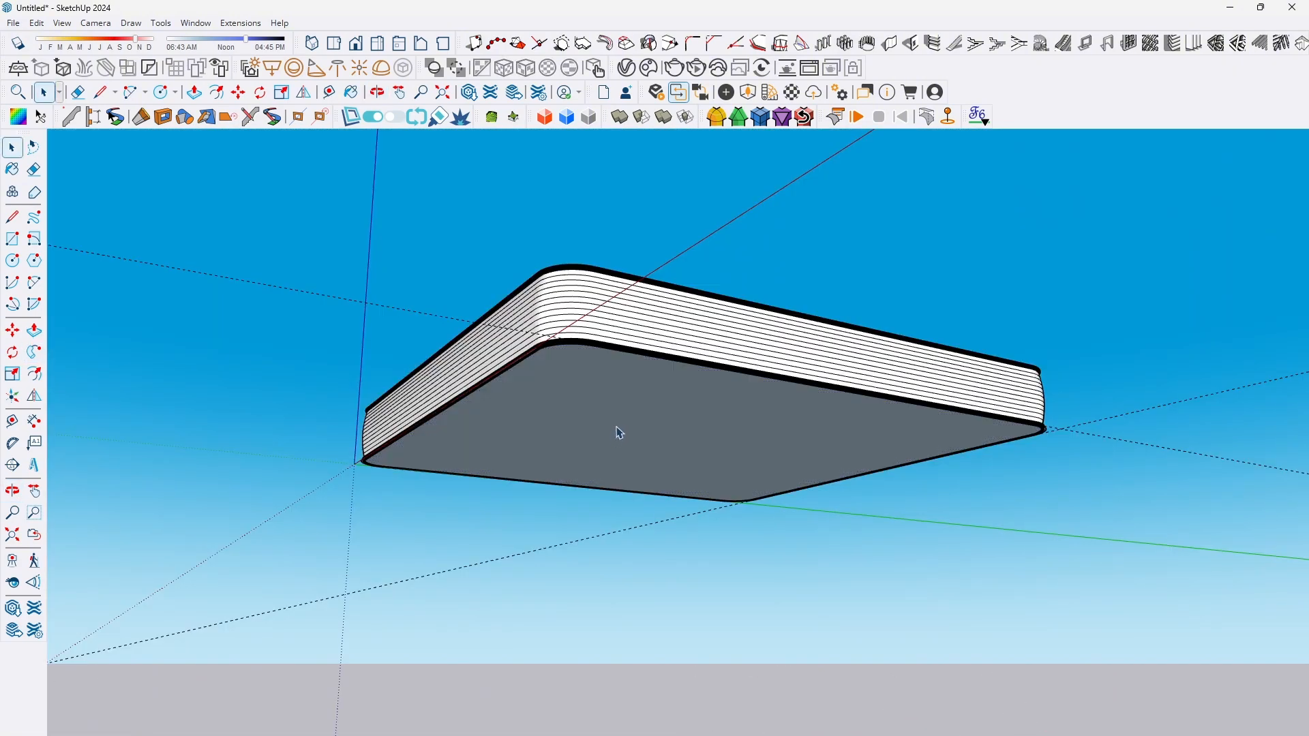
pyautogui.click(620, 432)
pyautogui.press('Delete')
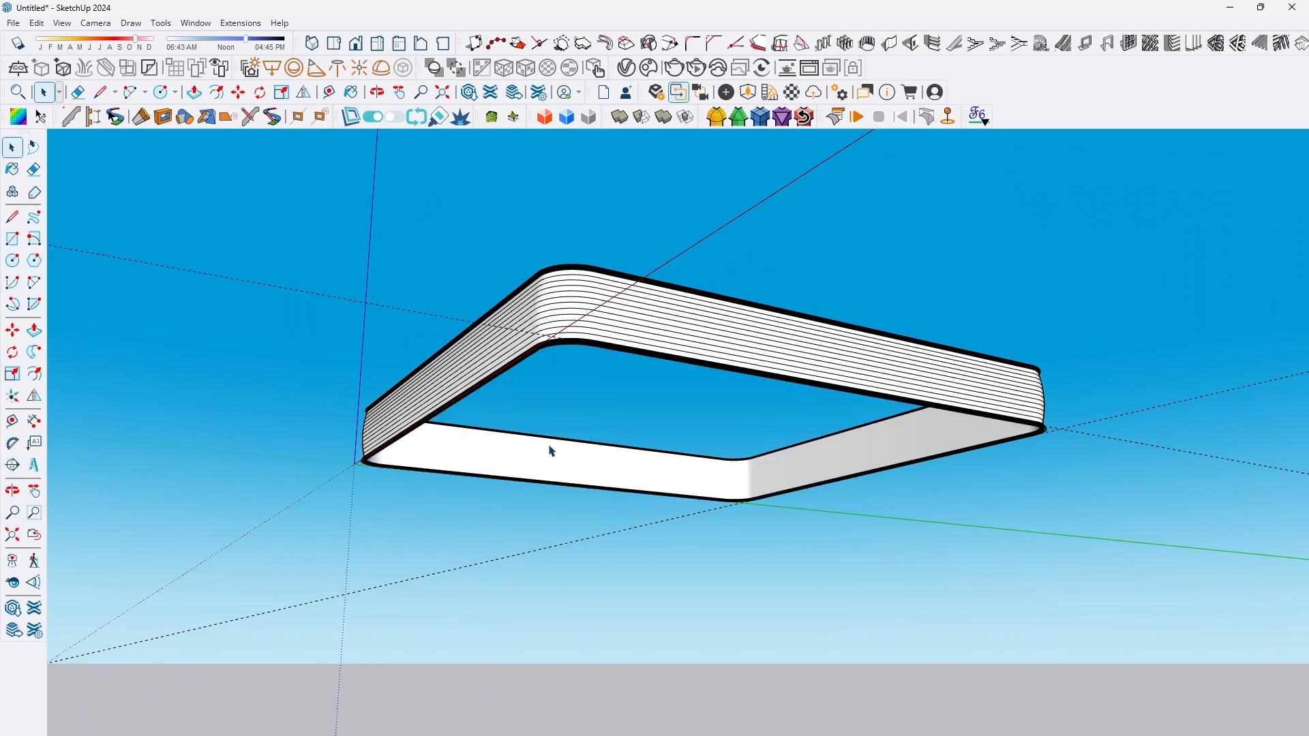
# Step: Trace a short line segment over an edge of the frame's lower rim to create a new bottom face
pyautogui.moveTo(550, 447); pyautogui.dragTo(351, 467, button='middle')
pyautogui.scroll(6, 392, 447)
pyautogui.moveTo(454, 426); pyautogui.dragTo(351, 400, button='middle')
pyautogui.scroll(2, 313, 320)
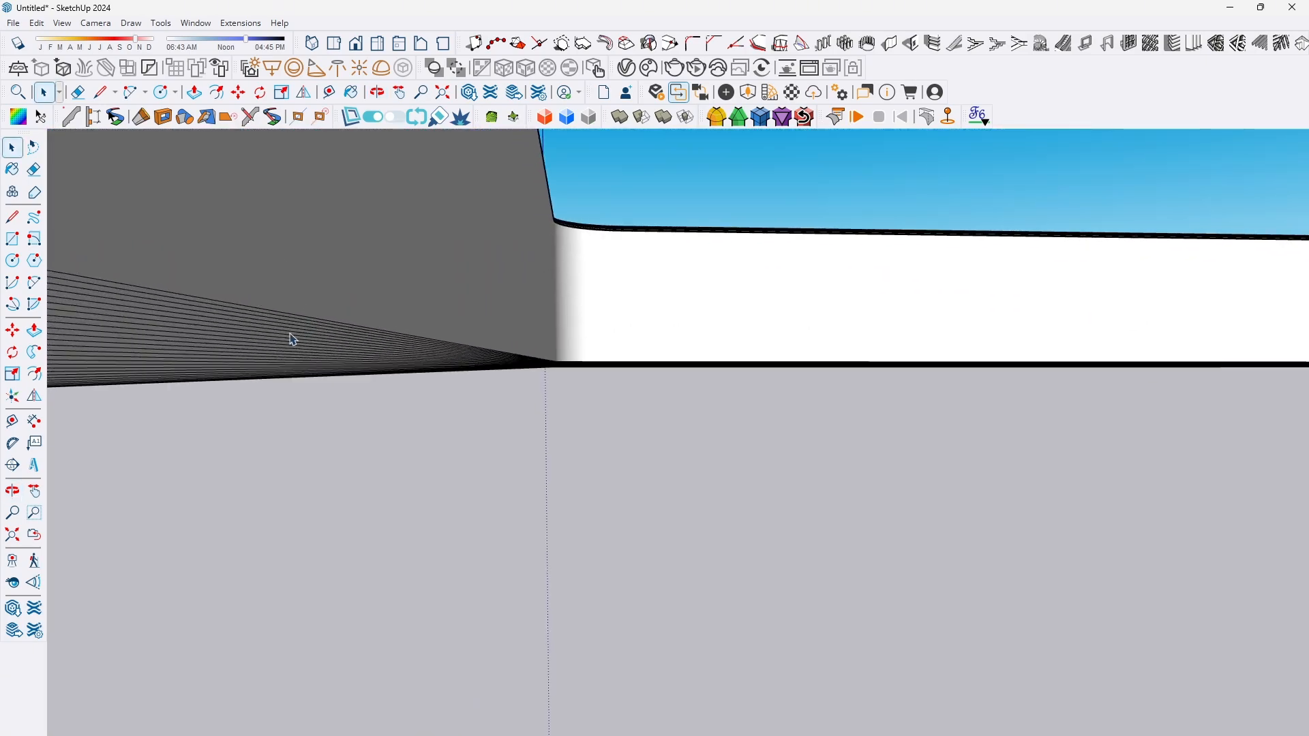
pyautogui.press('l')
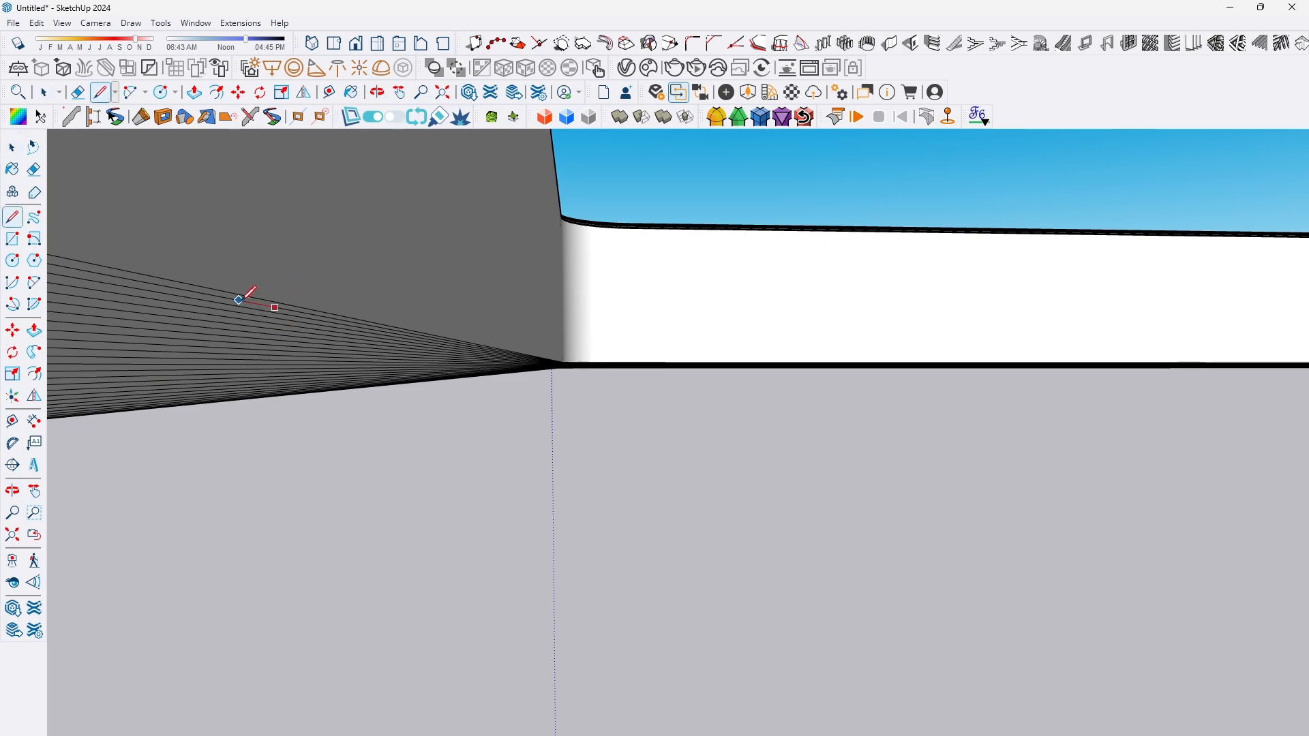
pyautogui.press('space')
# Step: Reverse the new bottom face so its front side points outward
pyautogui.moveTo(246, 295); pyautogui.dragTo(600, 327, button='middle')
pyautogui.rightClick(633, 350)
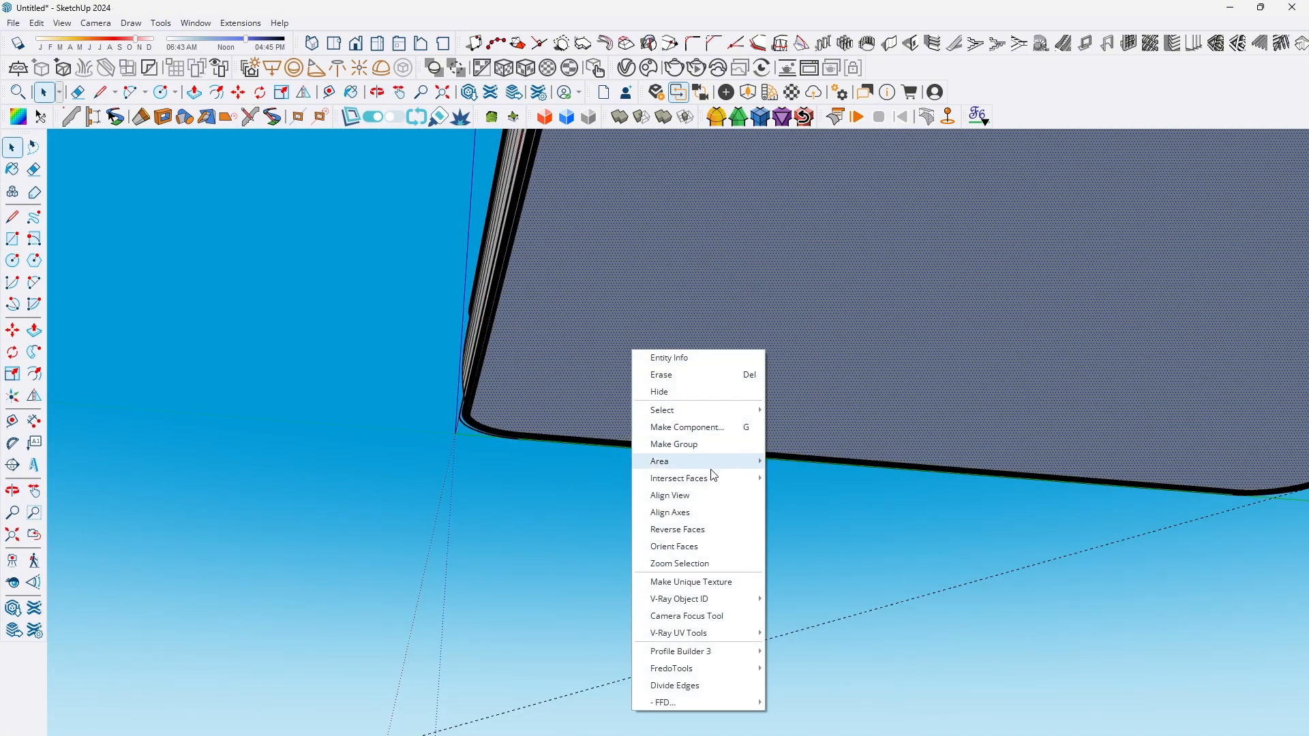
pyautogui.click(703, 537)
# Step: Trace a short line segment along an edge of the frame's upper rim to close the top with a face
pyautogui.moveTo(710, 328); pyautogui.dragTo(710, 485, button='middle')
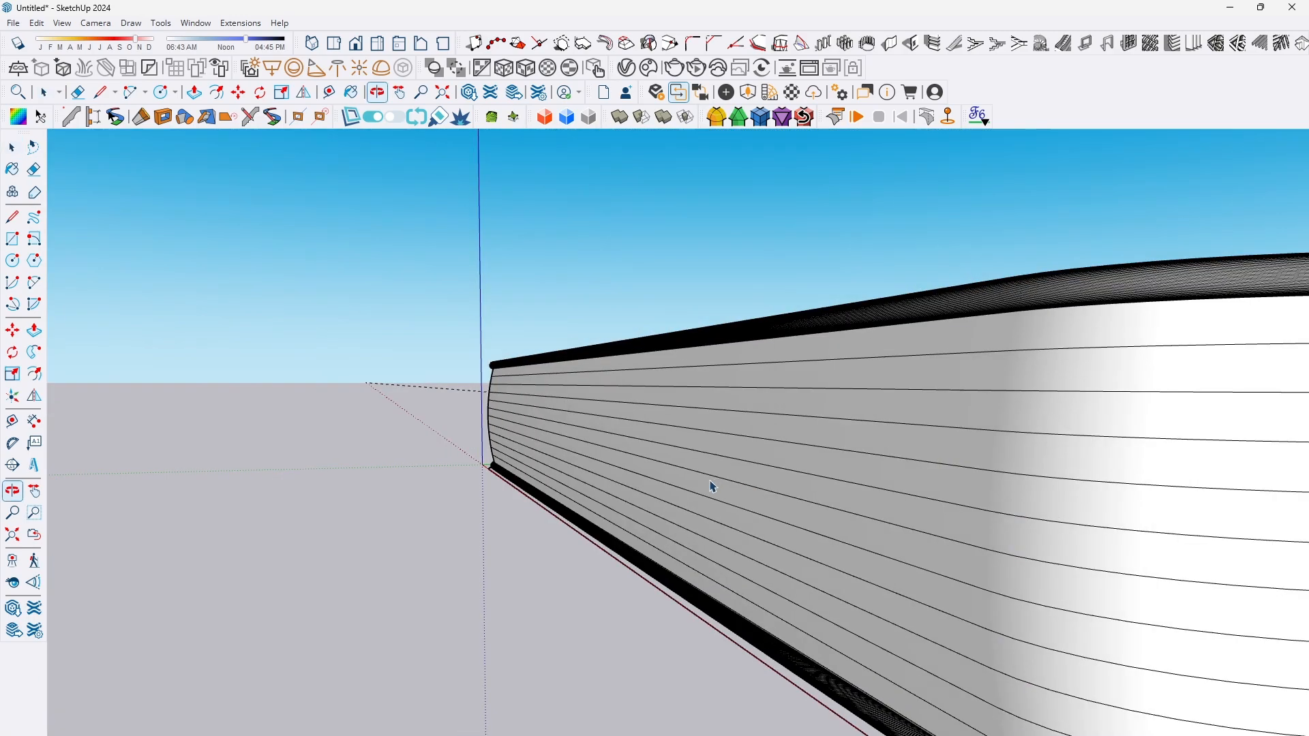
pyautogui.moveTo(549, 438); pyautogui.dragTo(632, 366, button='middle')
pyautogui.scroll(10, 526, 379)
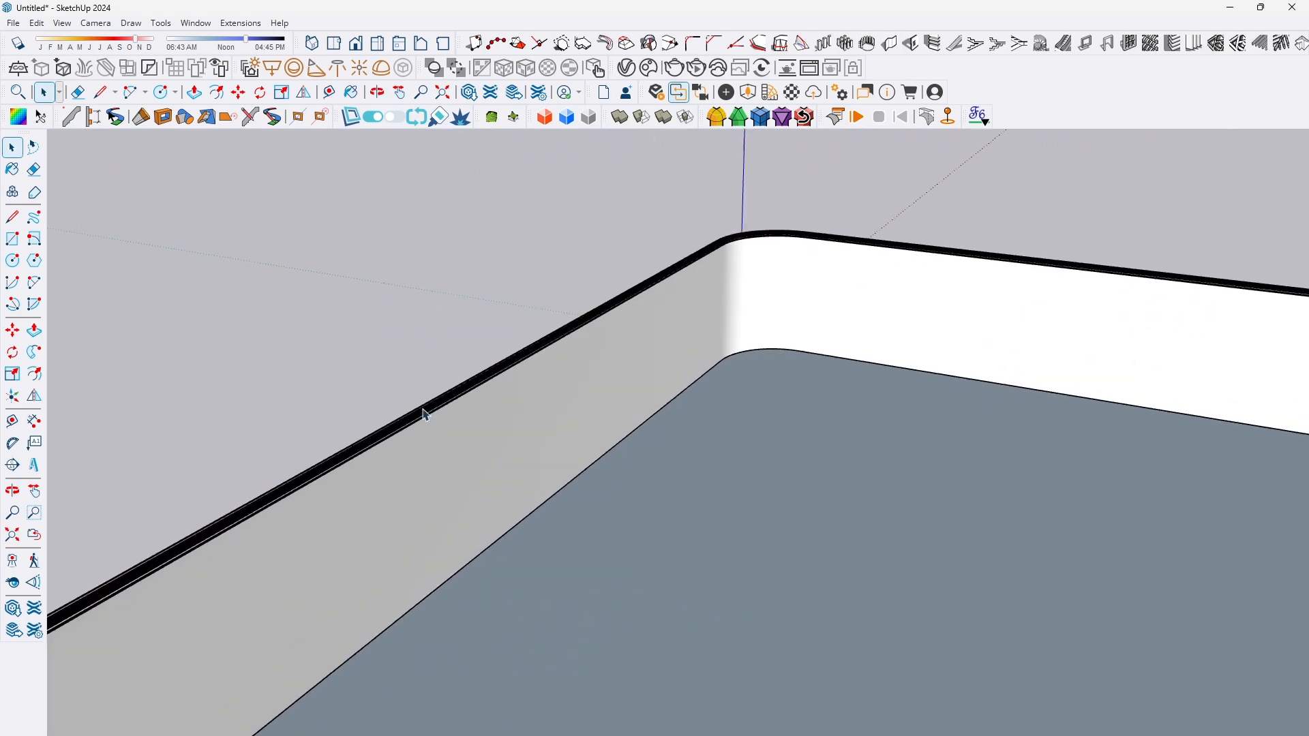
pyautogui.scroll(3, 402, 382)
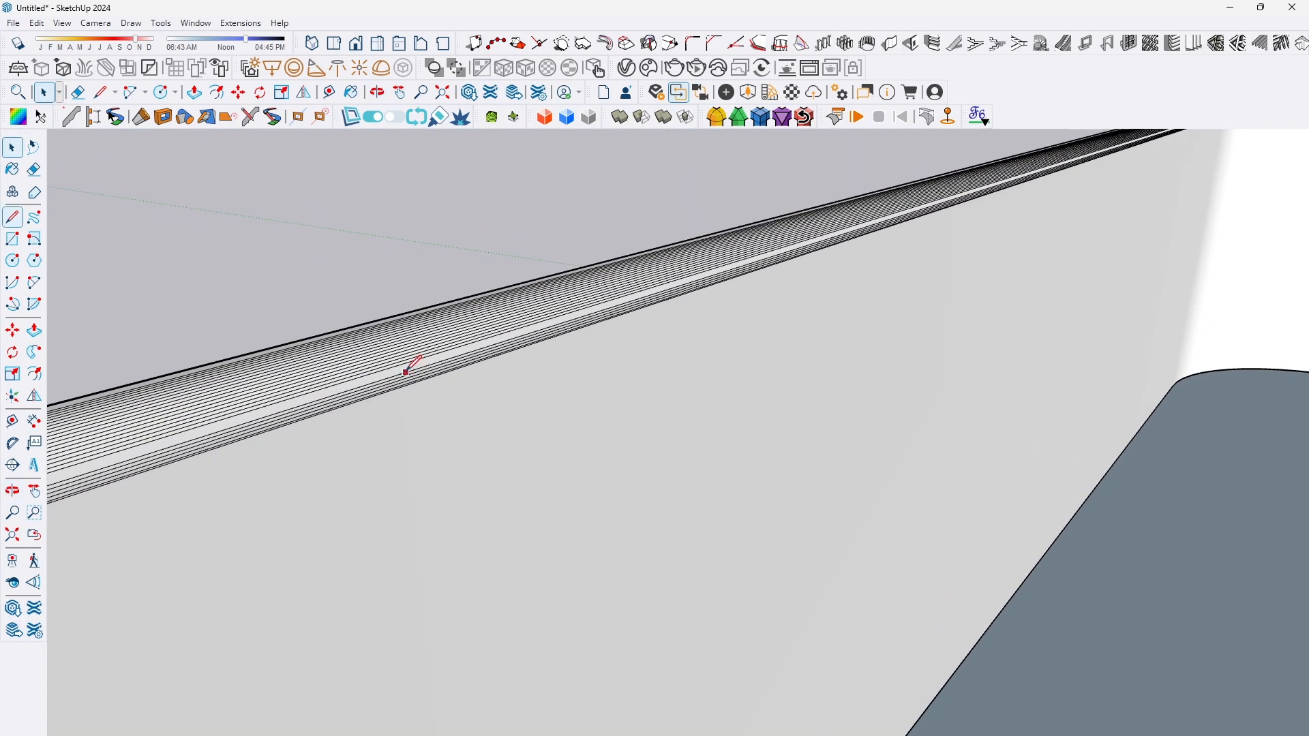
pyautogui.press('l')
pyautogui.click(415, 369)
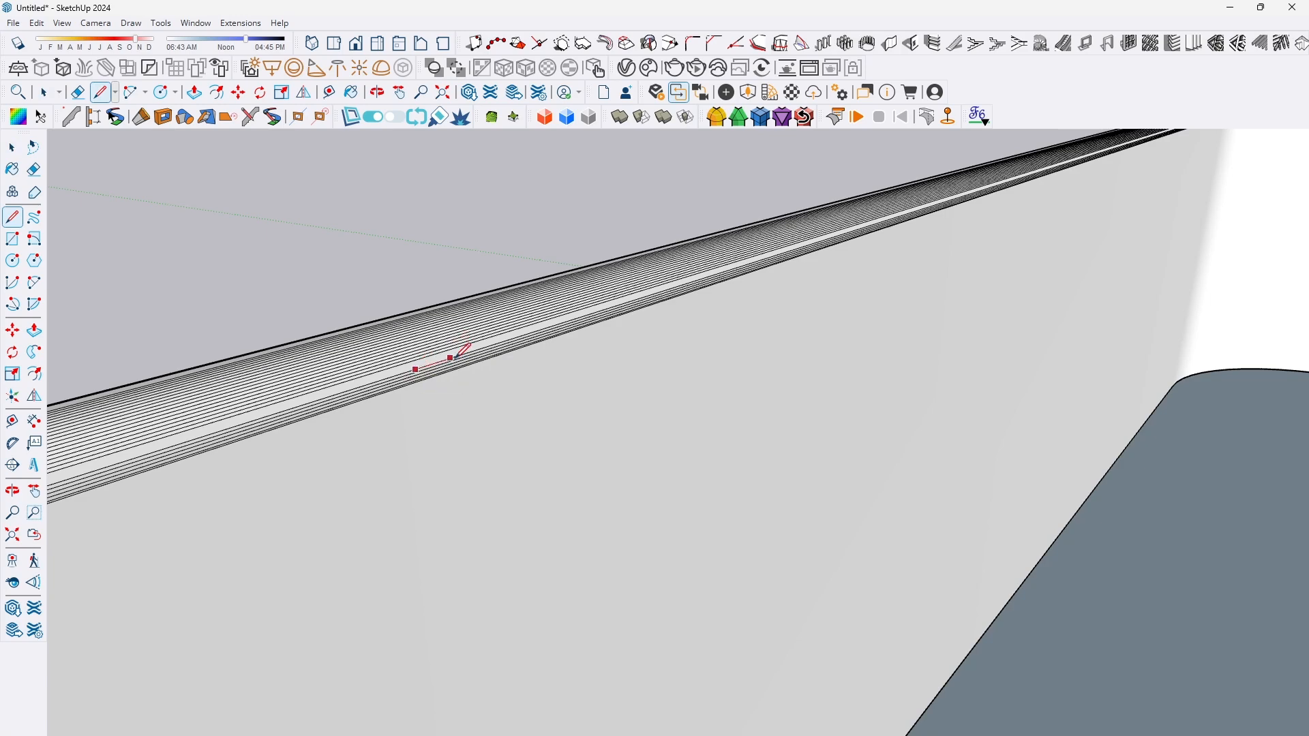
pyautogui.press('space')
# Step: Delete all guide lines from the model
pyautogui.scroll(-5, 374, 330)
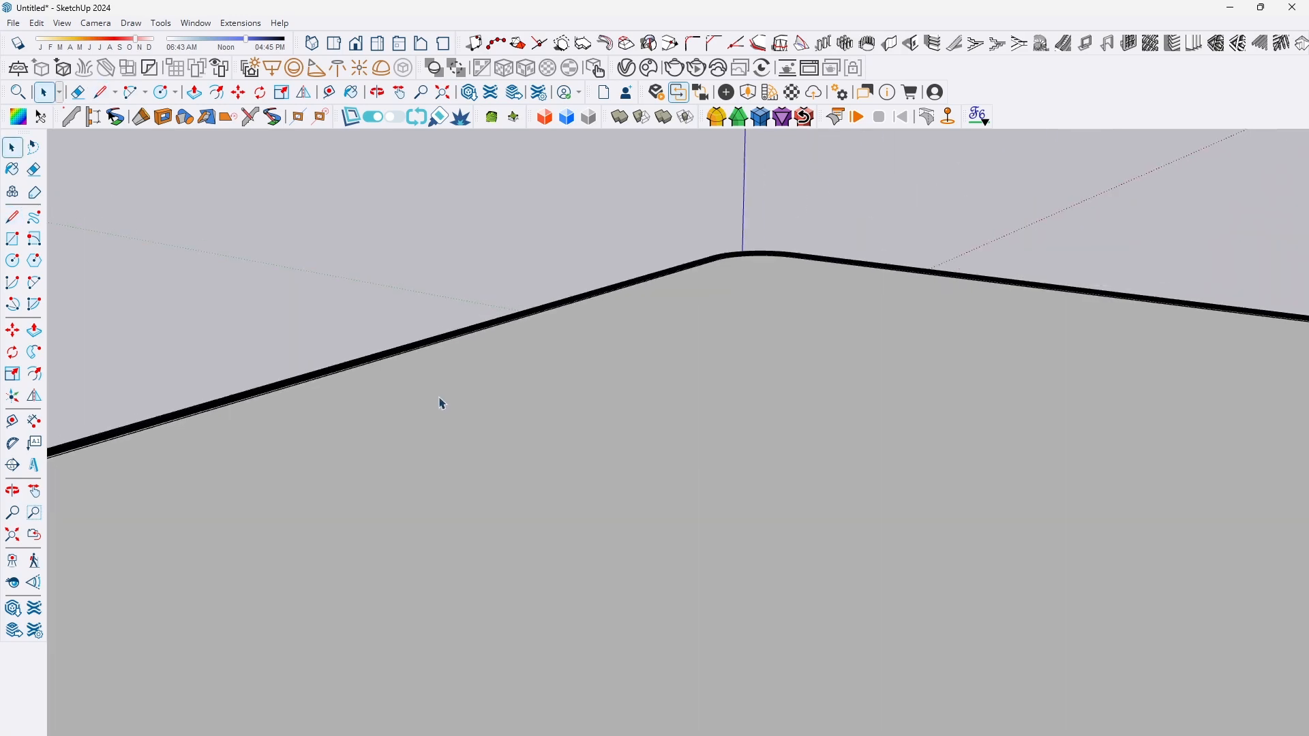
pyautogui.scroll(-5, 471, 427)
pyautogui.moveTo(488, 444); pyautogui.dragTo(414, 540, button='middle')
pyautogui.scroll(-1, 1005, 518)
pyautogui.moveTo(998, 525); pyautogui.dragTo(944, 550, button='middle')
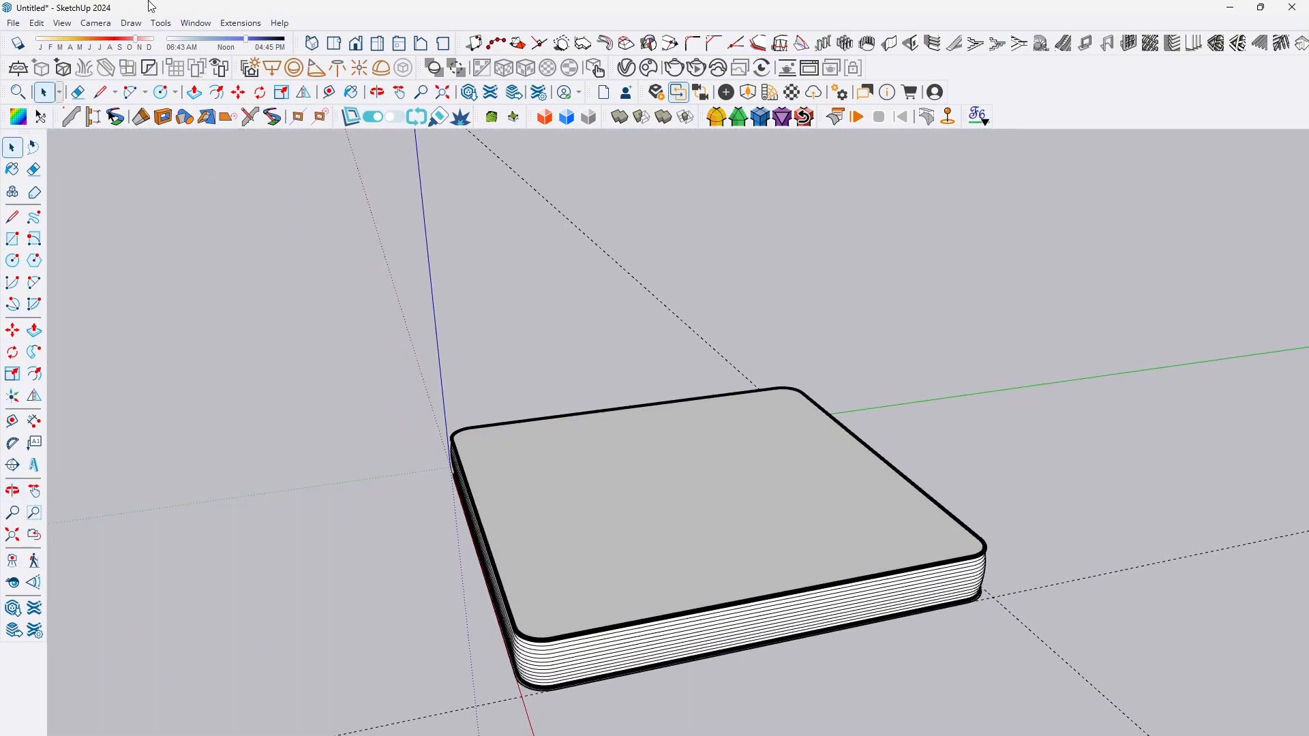
pyautogui.click(46, 23)
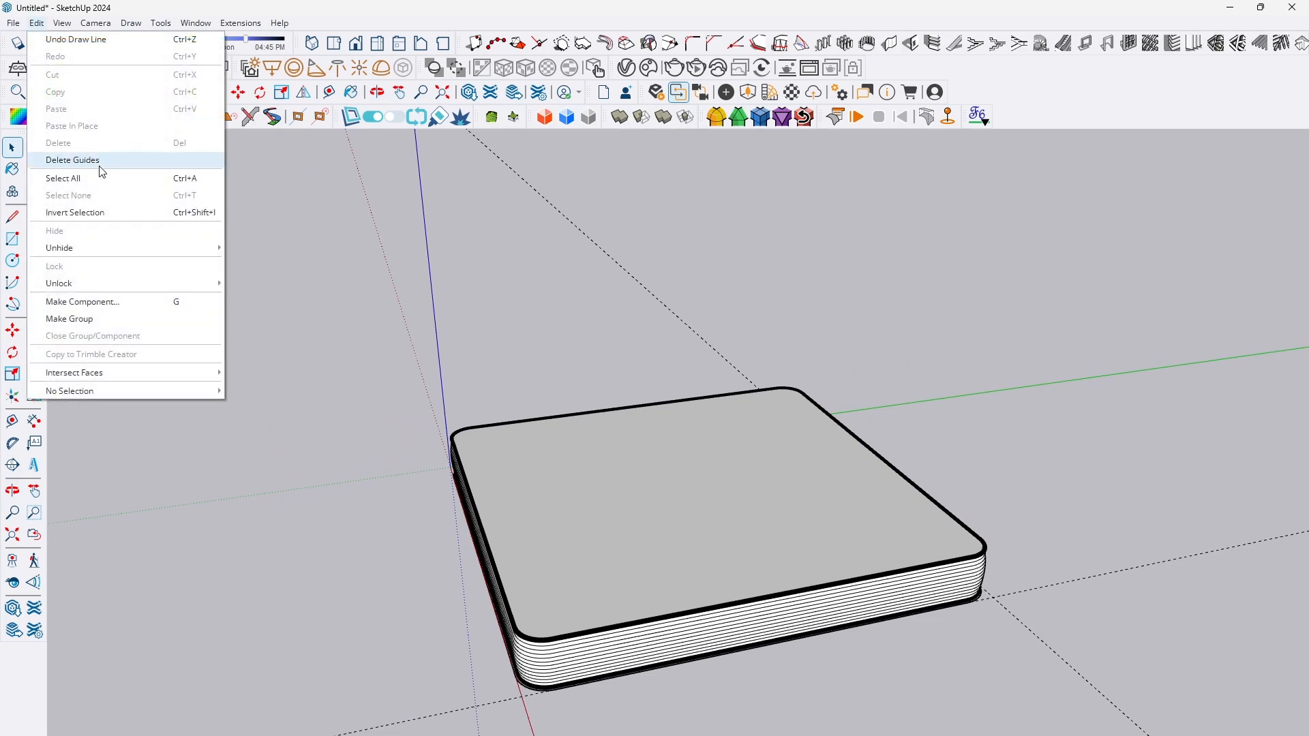
pyautogui.click(69, 157)
# Step: Offset the top face's outline inward by a narrow margin
pyautogui.moveTo(818, 518); pyautogui.dragTo(829, 525, button='middle')
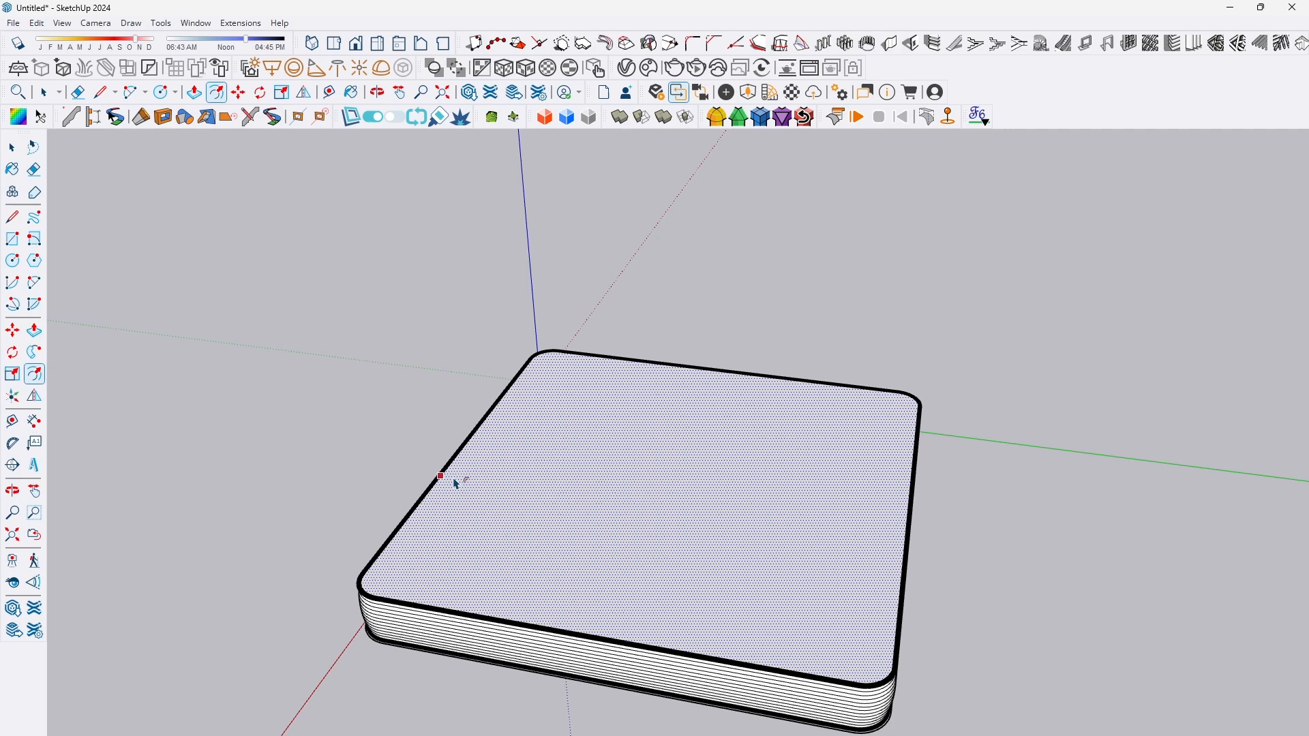
pyautogui.click(440, 477)
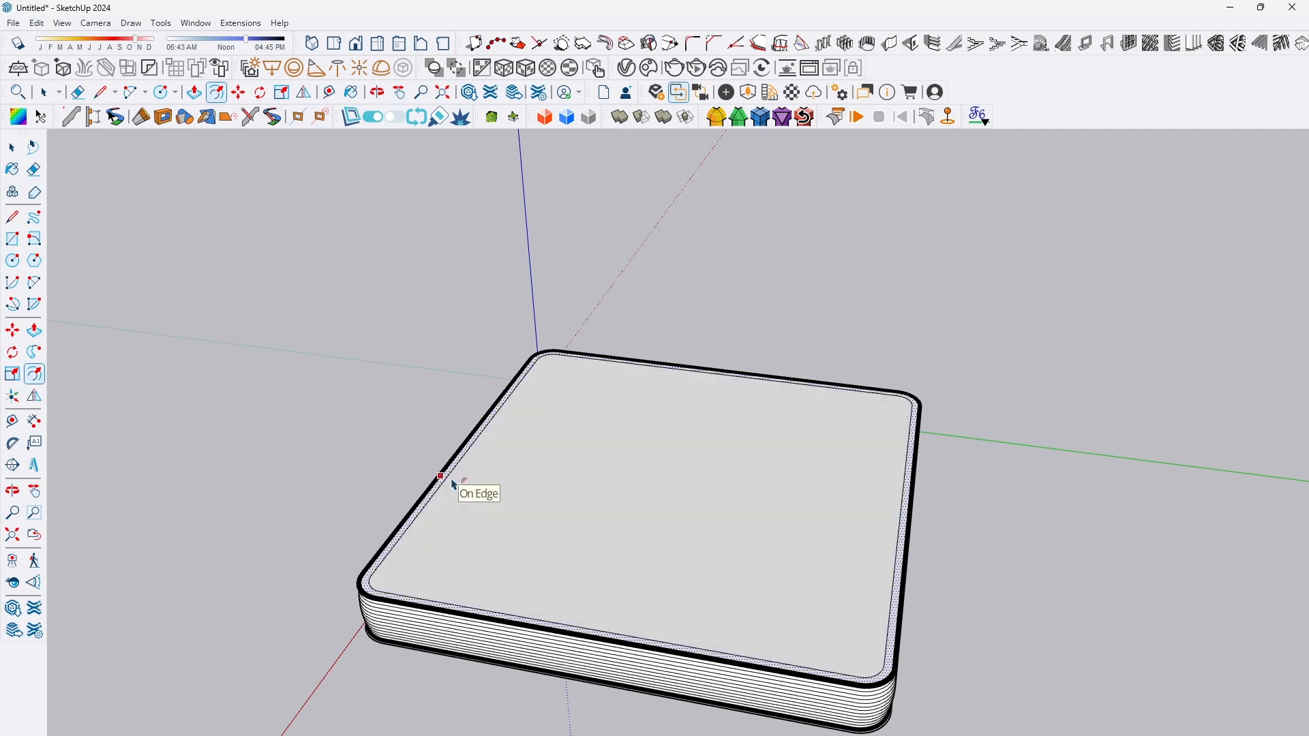
pyautogui.scroll(3, 486, 605)
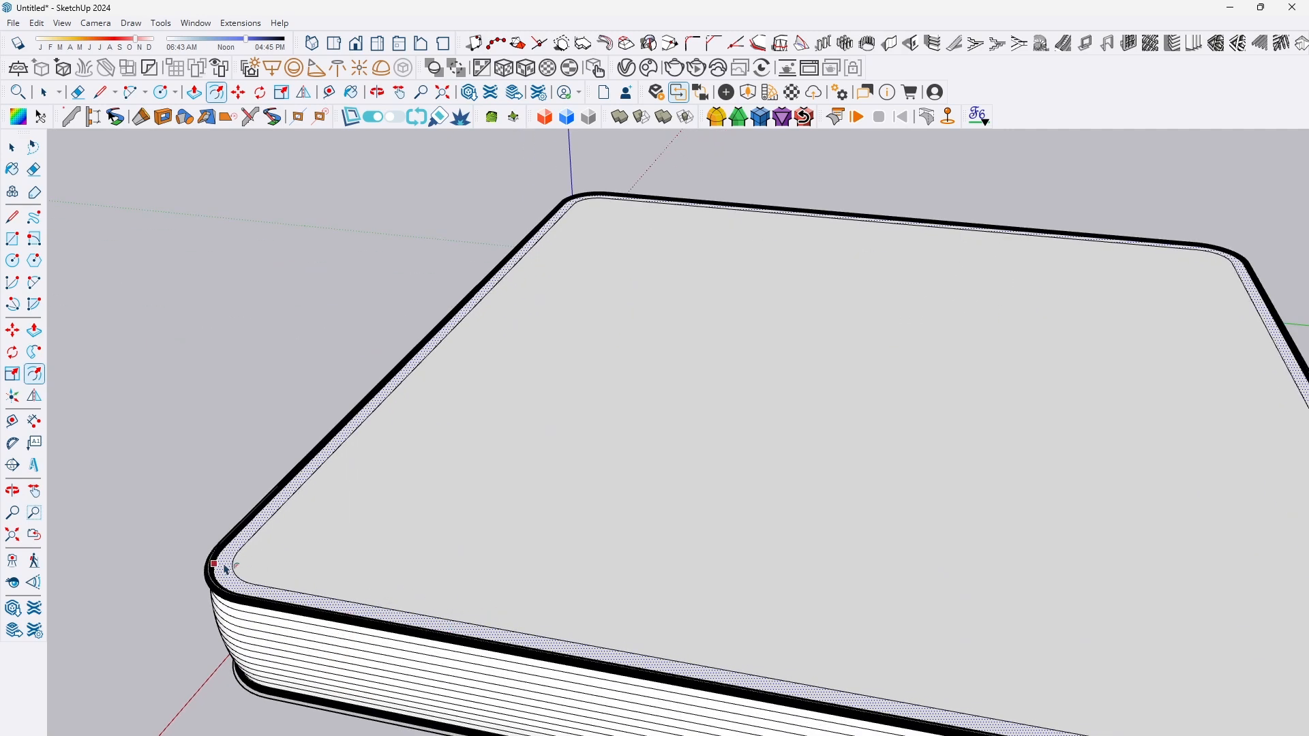
pyautogui.click(226, 569)
pyautogui.press('space')
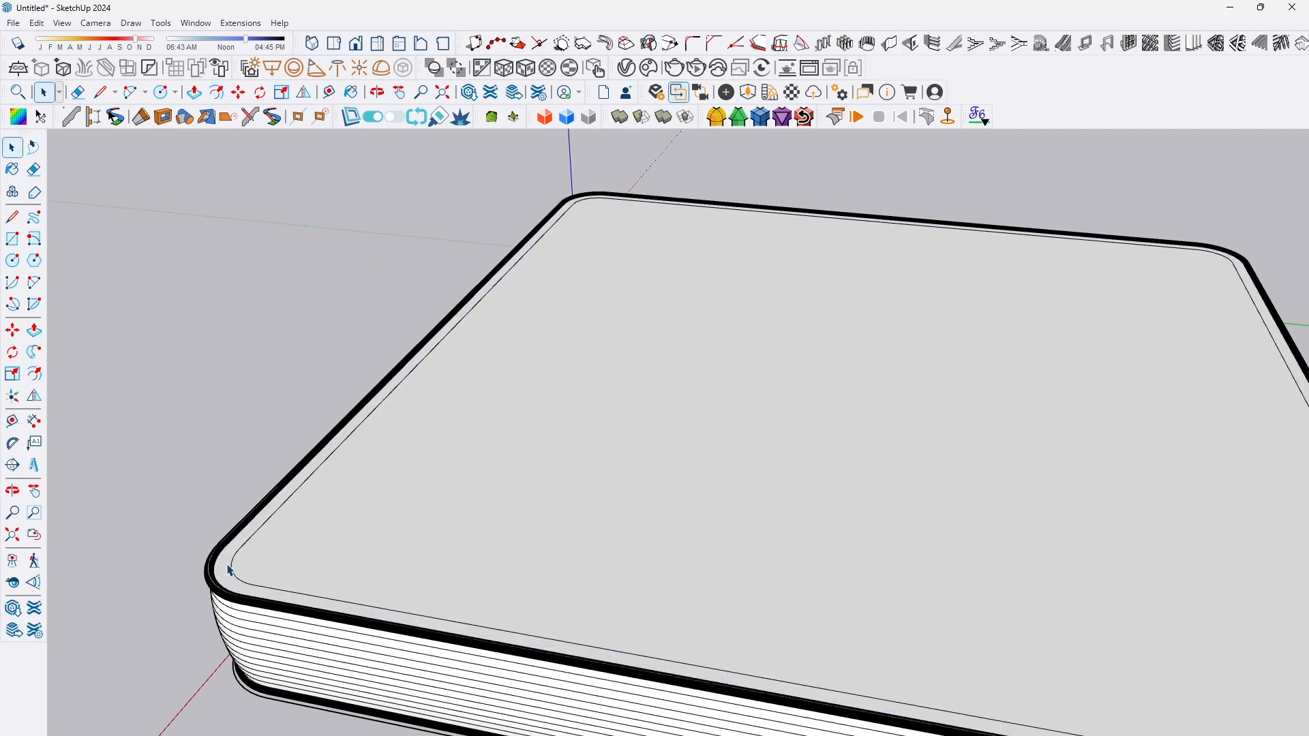
# Step: Move the inner top face slightly upward along the blue axis to slope its surrounding border
pyautogui.scroll(4, 226, 569)
pyautogui.click(278, 569)
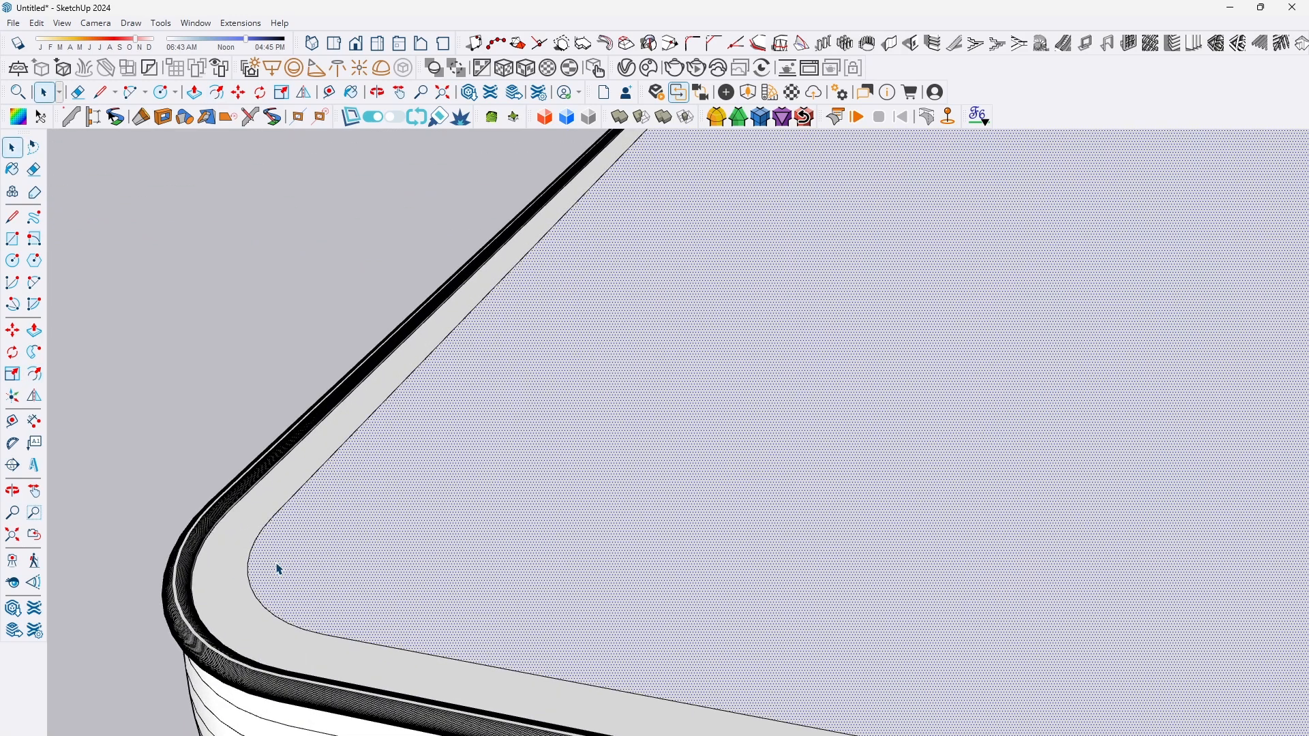
pyautogui.press('r')
pyautogui.moveTo(266, 560); pyautogui.dragTo(304, 443, button='middle')
pyautogui.press('m')
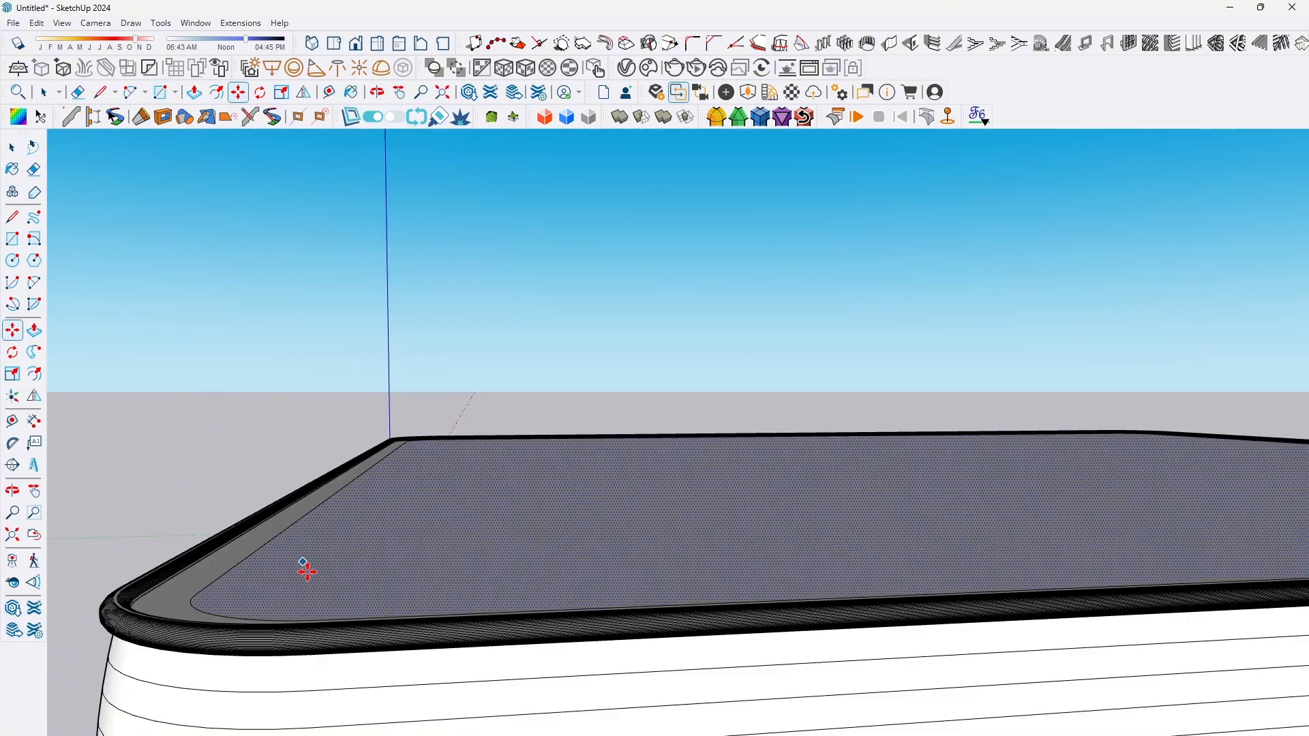
pyautogui.click(308, 575)
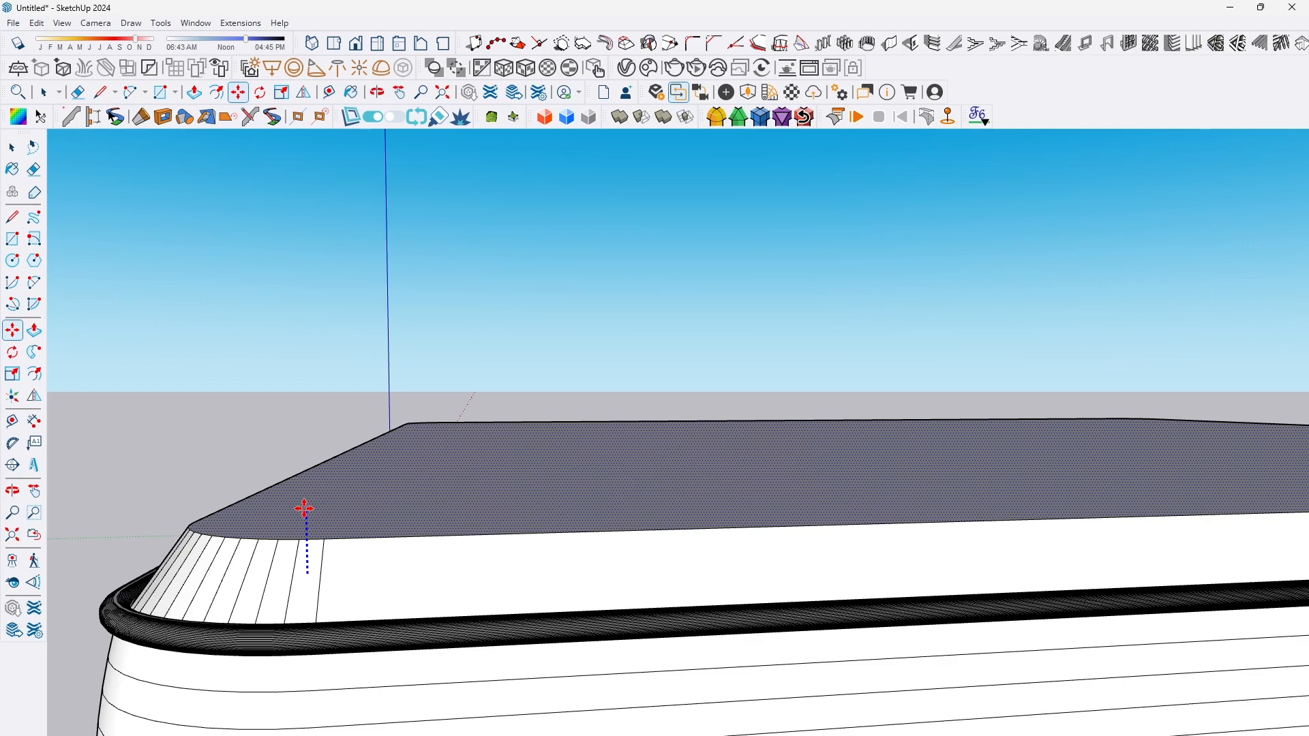
pyautogui.click(304, 509)
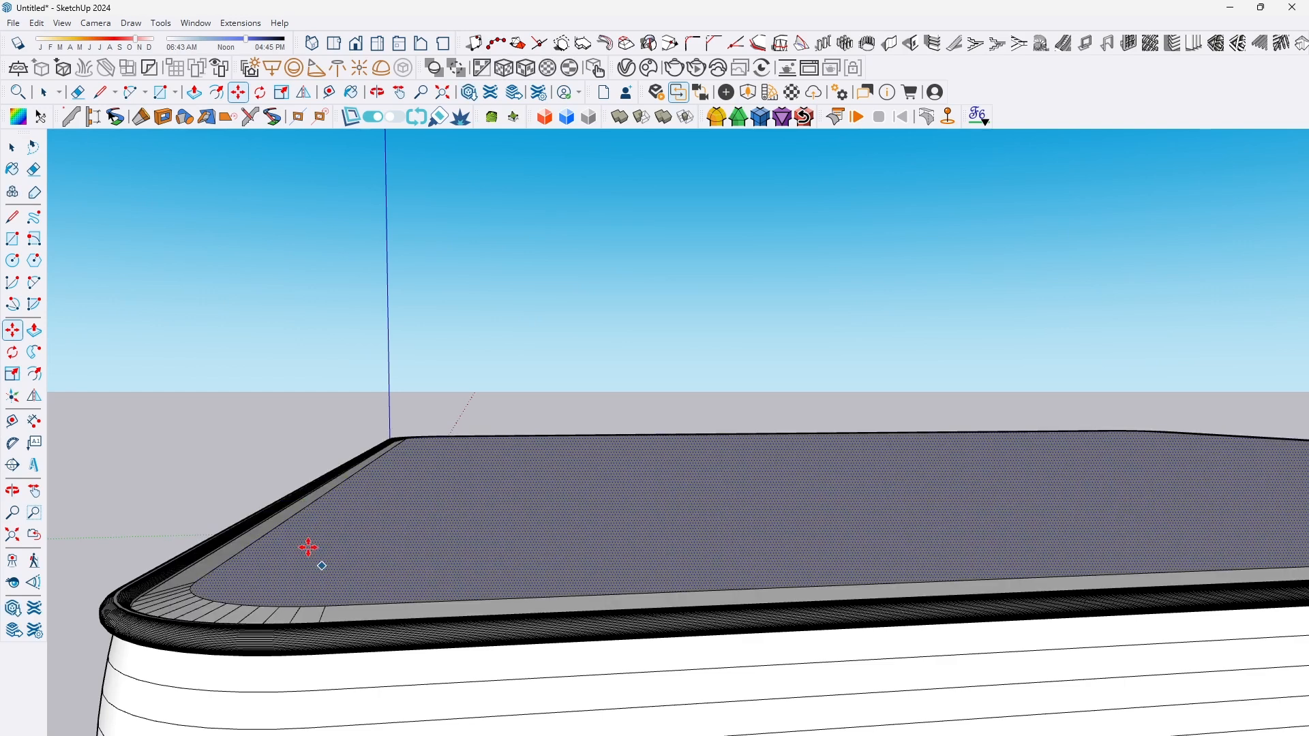
# Step: Offset the raised top face's outline inward again to form a second border ring
pyautogui.moveTo(304, 504); pyautogui.dragTo(327, 585, button='middle')
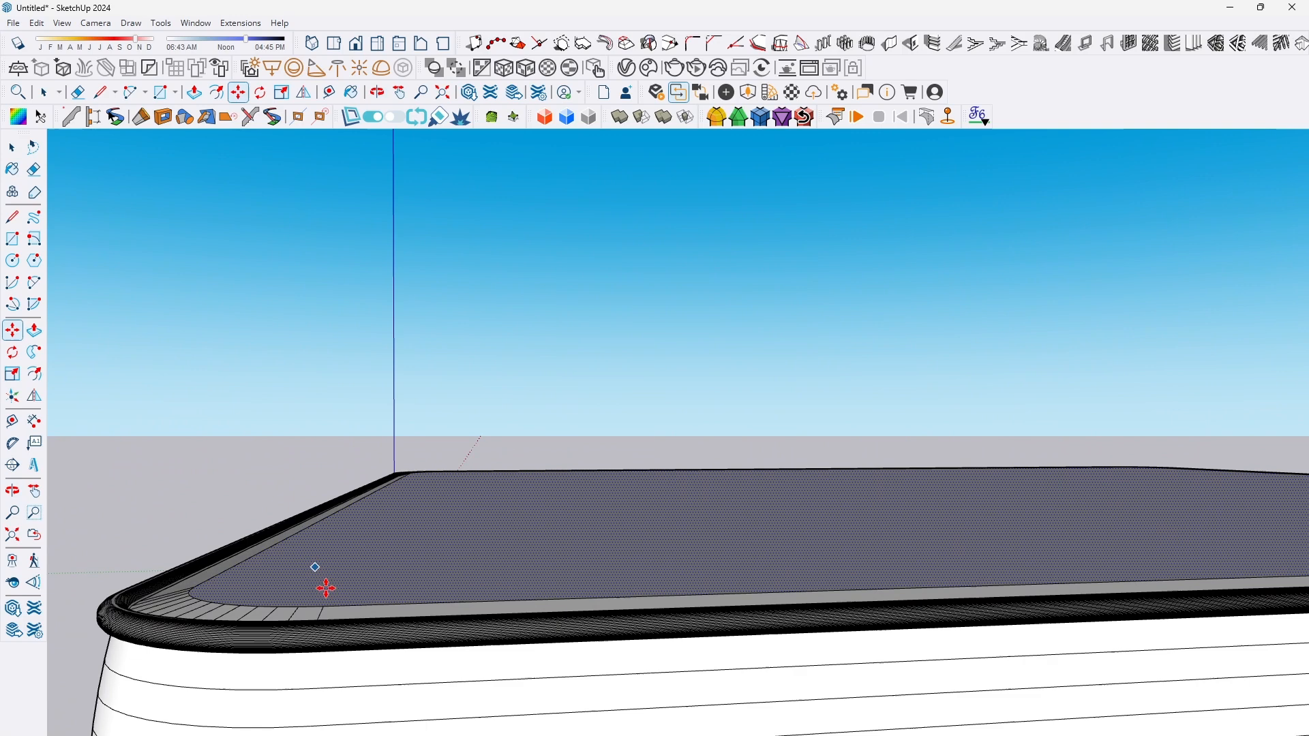
pyautogui.press('space')
pyautogui.press('f')
pyautogui.click(265, 583)
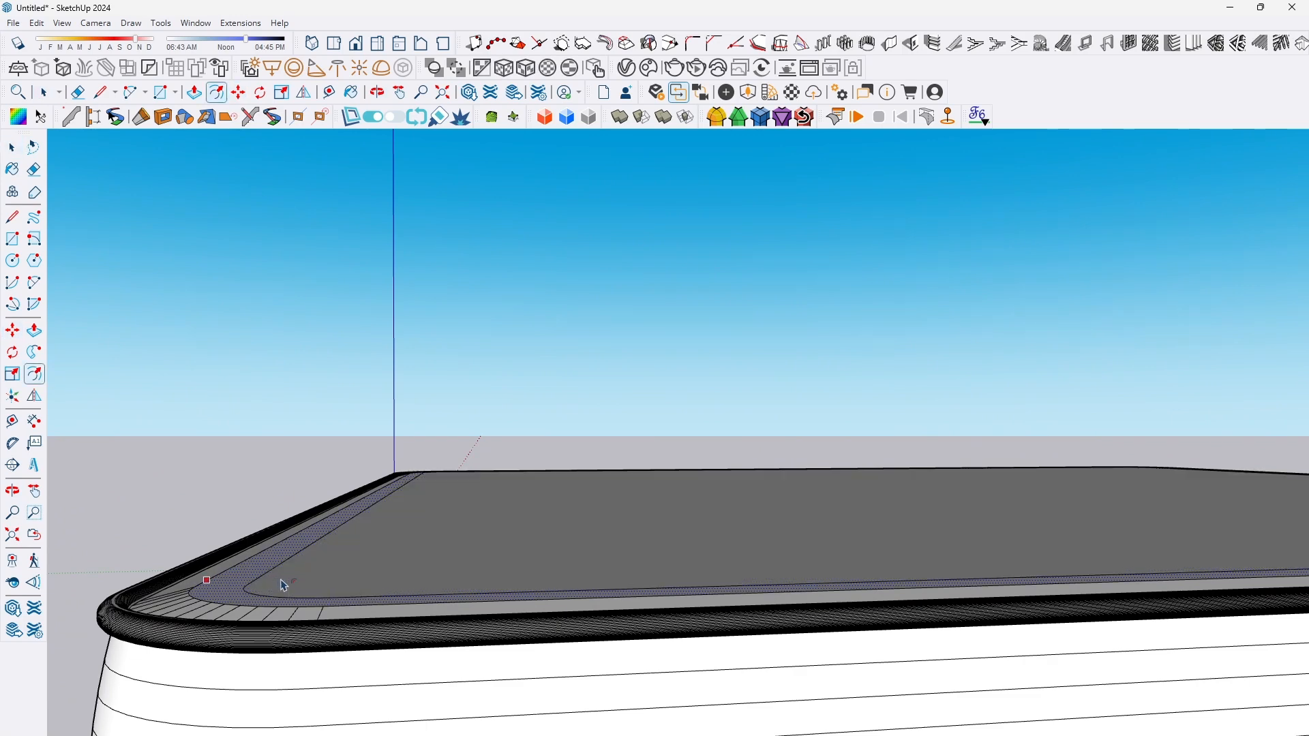
pyautogui.click(284, 585)
pyautogui.press('space')
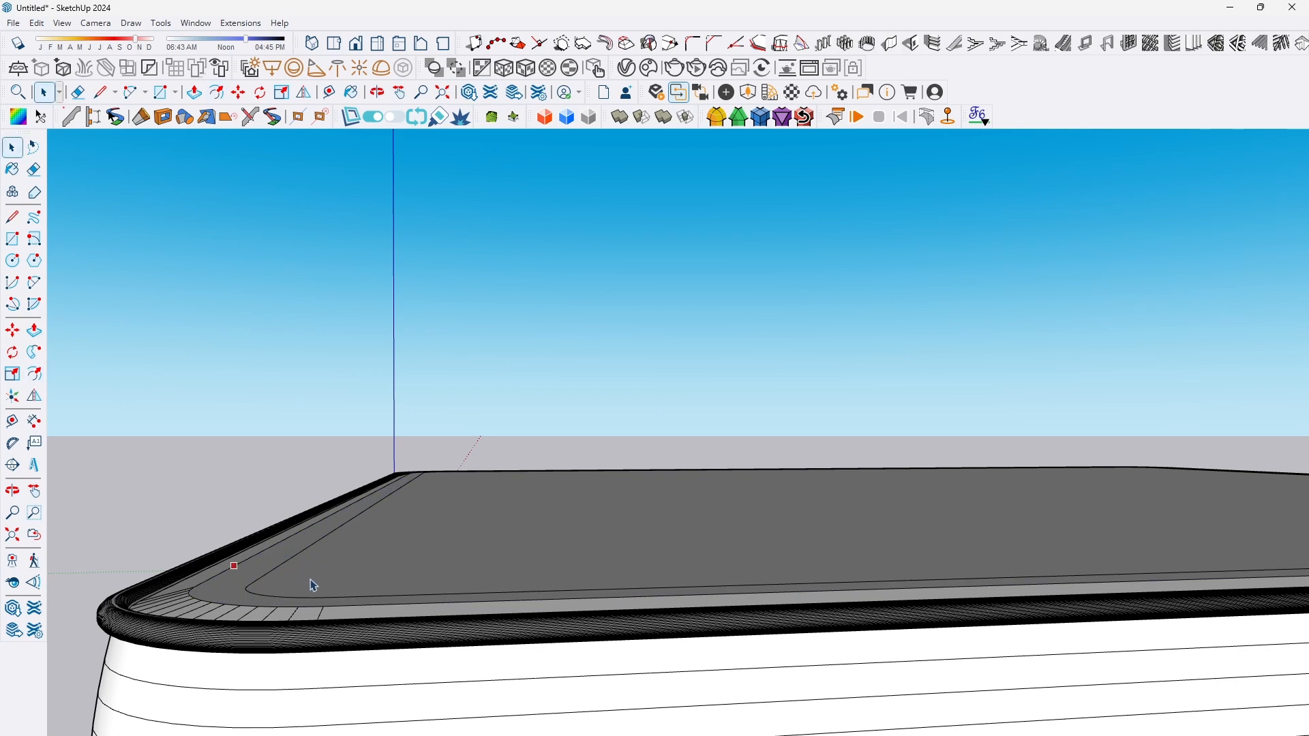
# Step: Move the innermost top face slightly upward along the blue axis to slope the second border ring
pyautogui.click(313, 585)
pyautogui.press('m')
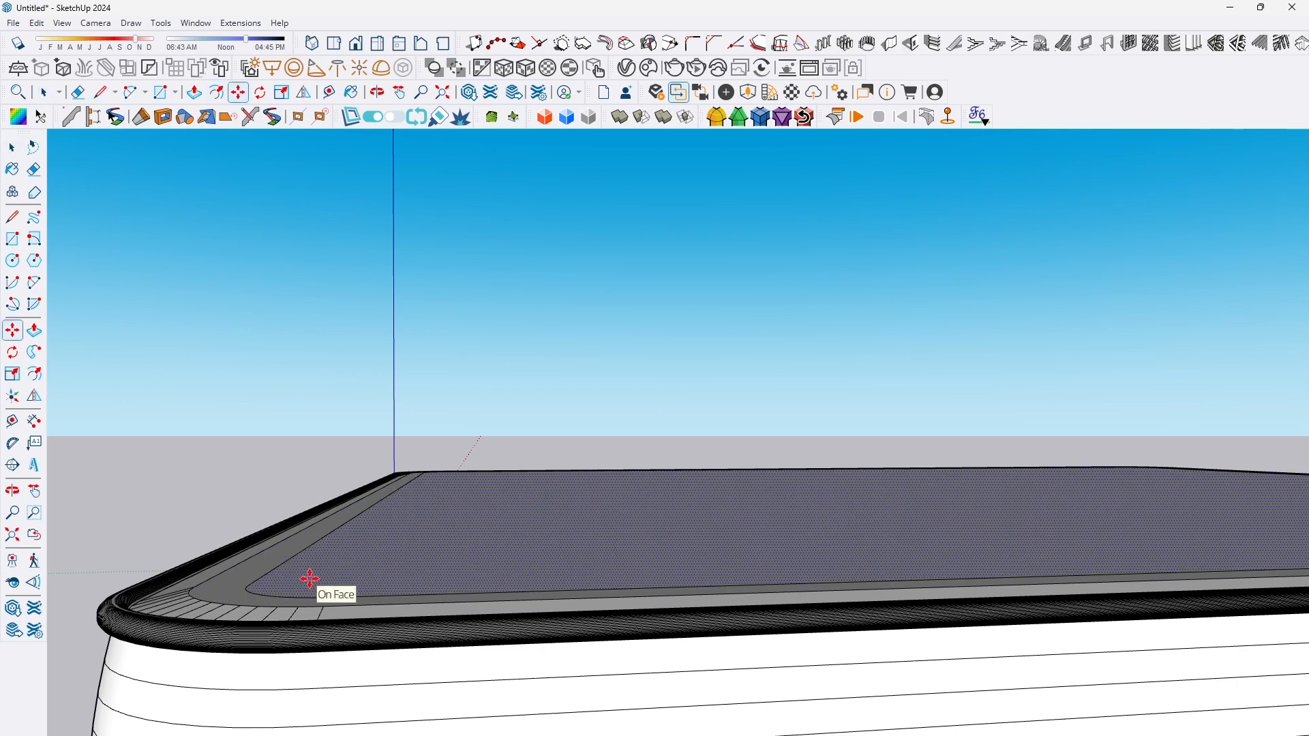
pyautogui.click(307, 566)
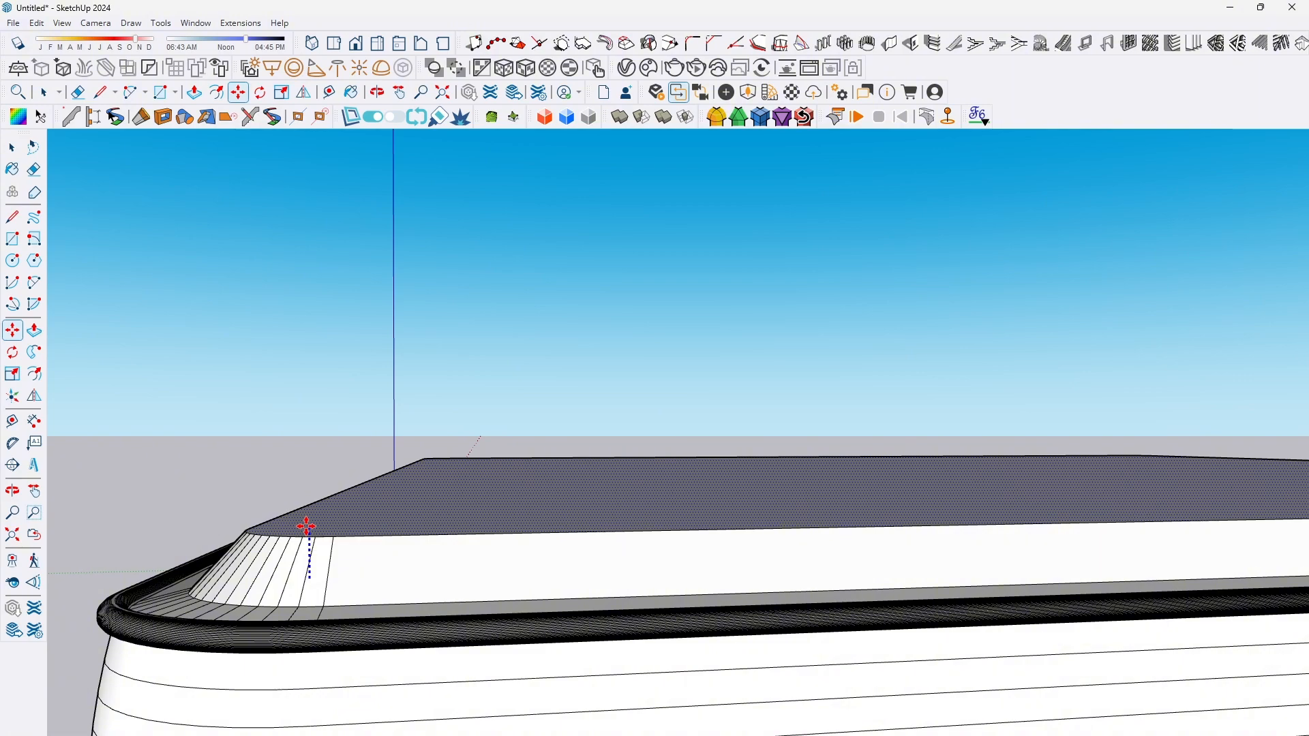
pyautogui.press('Escape')
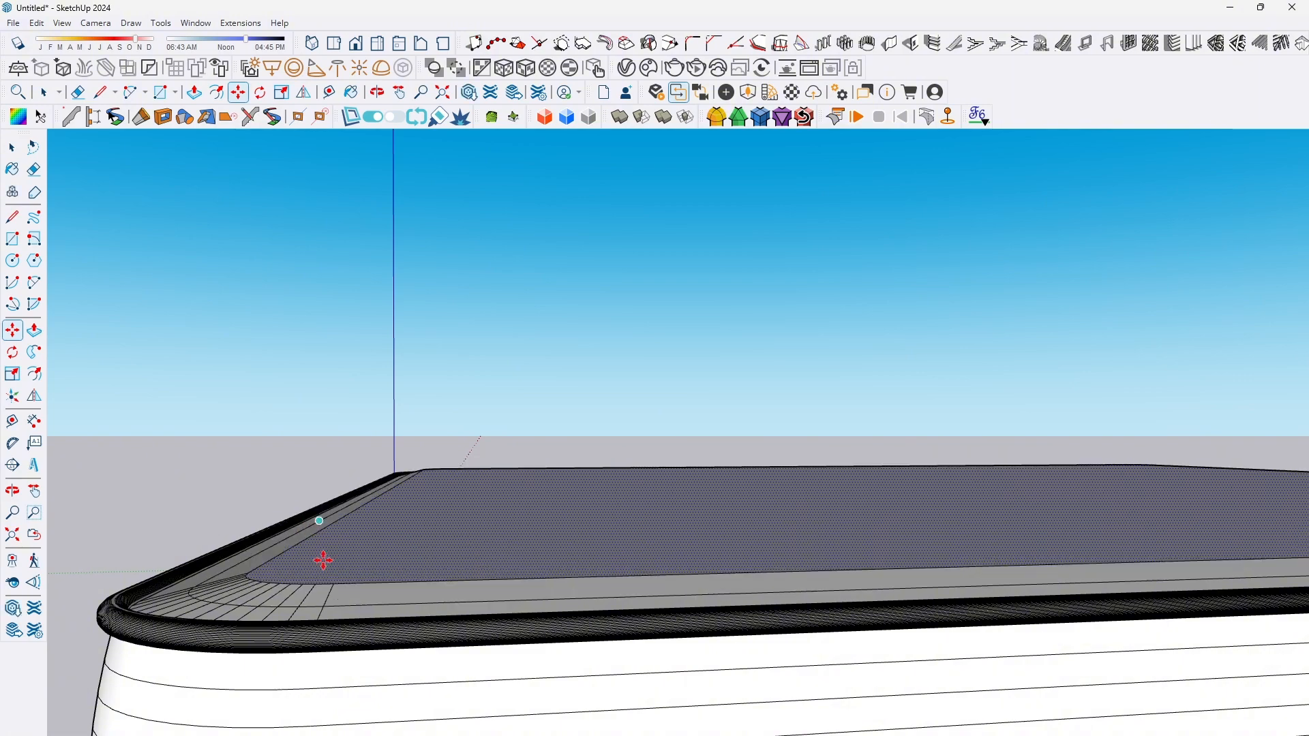
# Step: Offset the innermost top face's outline inward by a narrow margin to form a third border ring
pyautogui.moveTo(323, 561); pyautogui.dragTo(270, 611, button='middle')
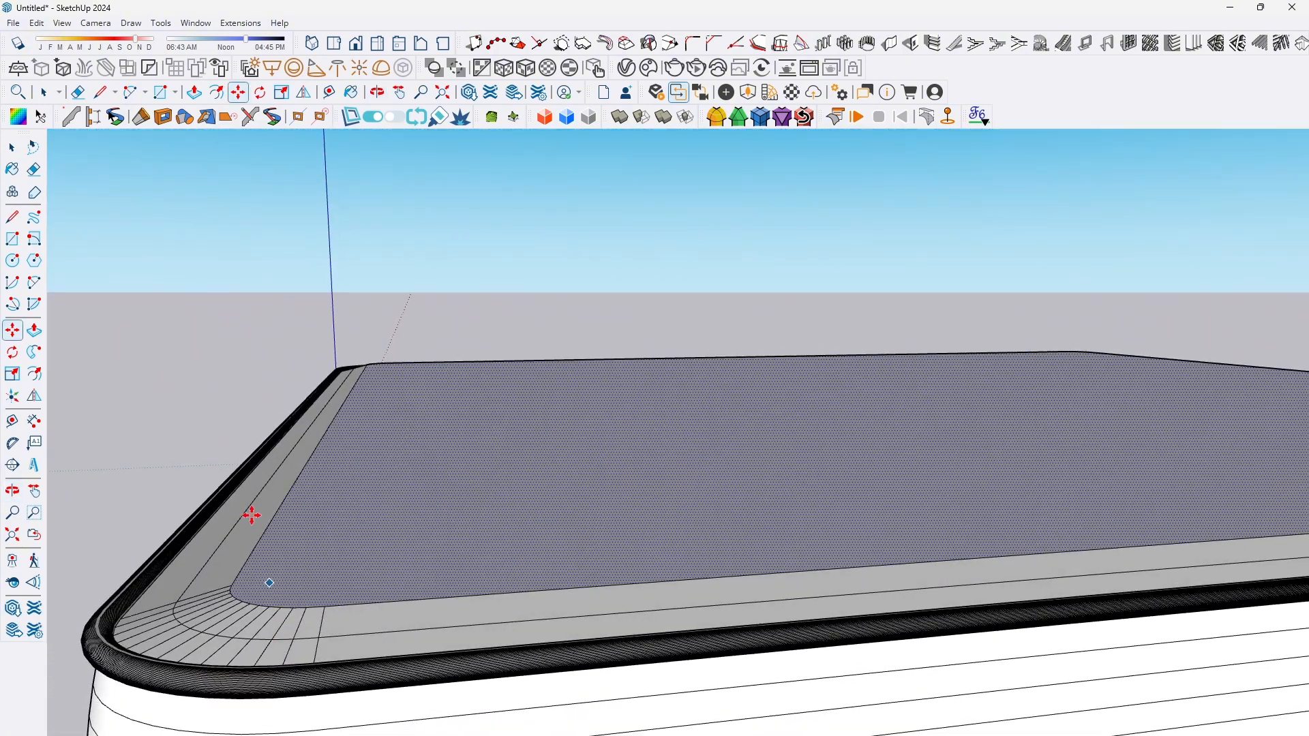
pyautogui.press('space')
pyautogui.press('f')
pyautogui.click(294, 590)
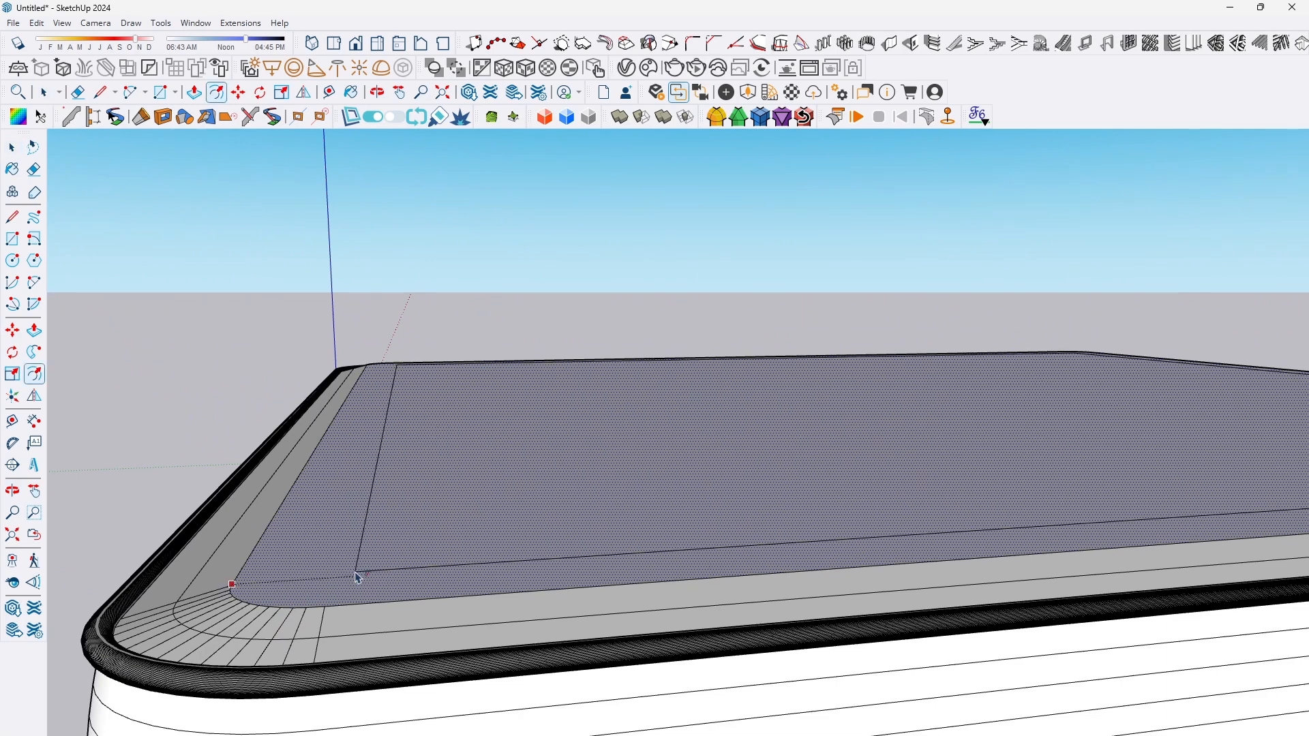
pyautogui.click(355, 578)
pyautogui.press('space')
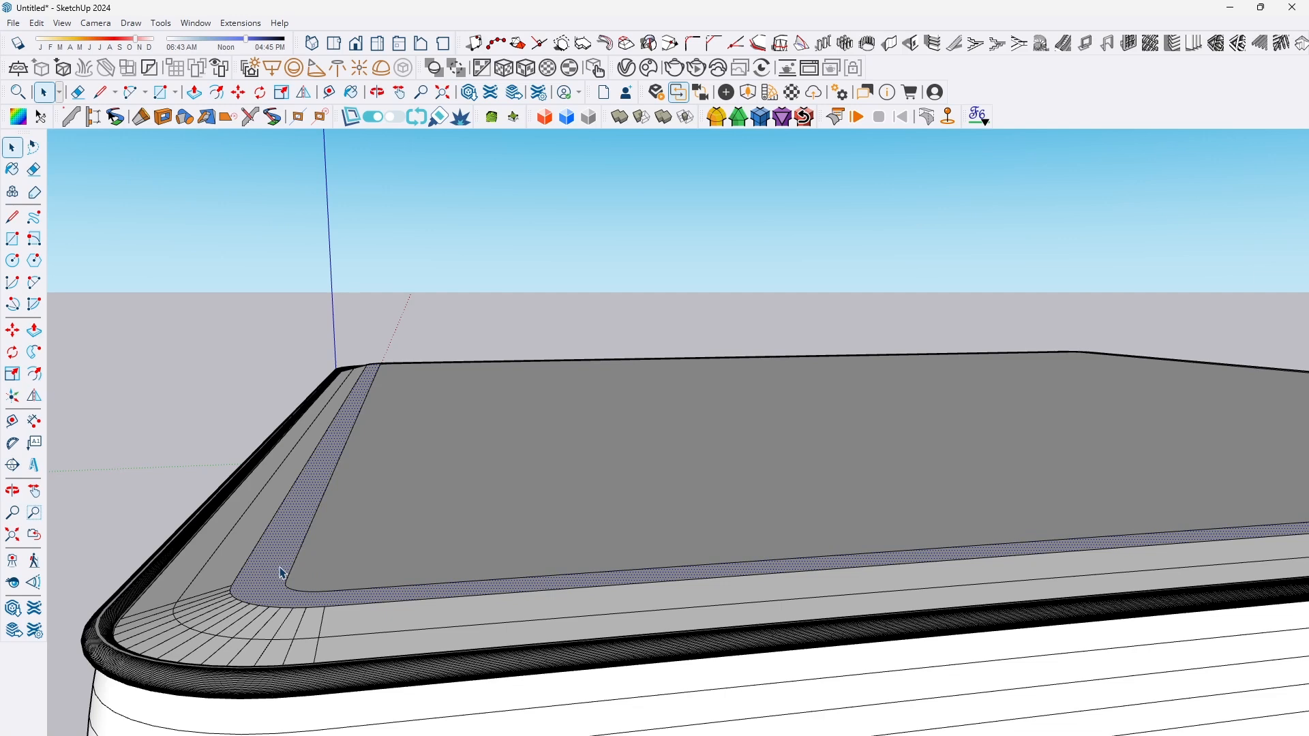
# Step: Move the innermost top face slightly upward along the blue axis to slope the third border ring
pyautogui.click(315, 575)
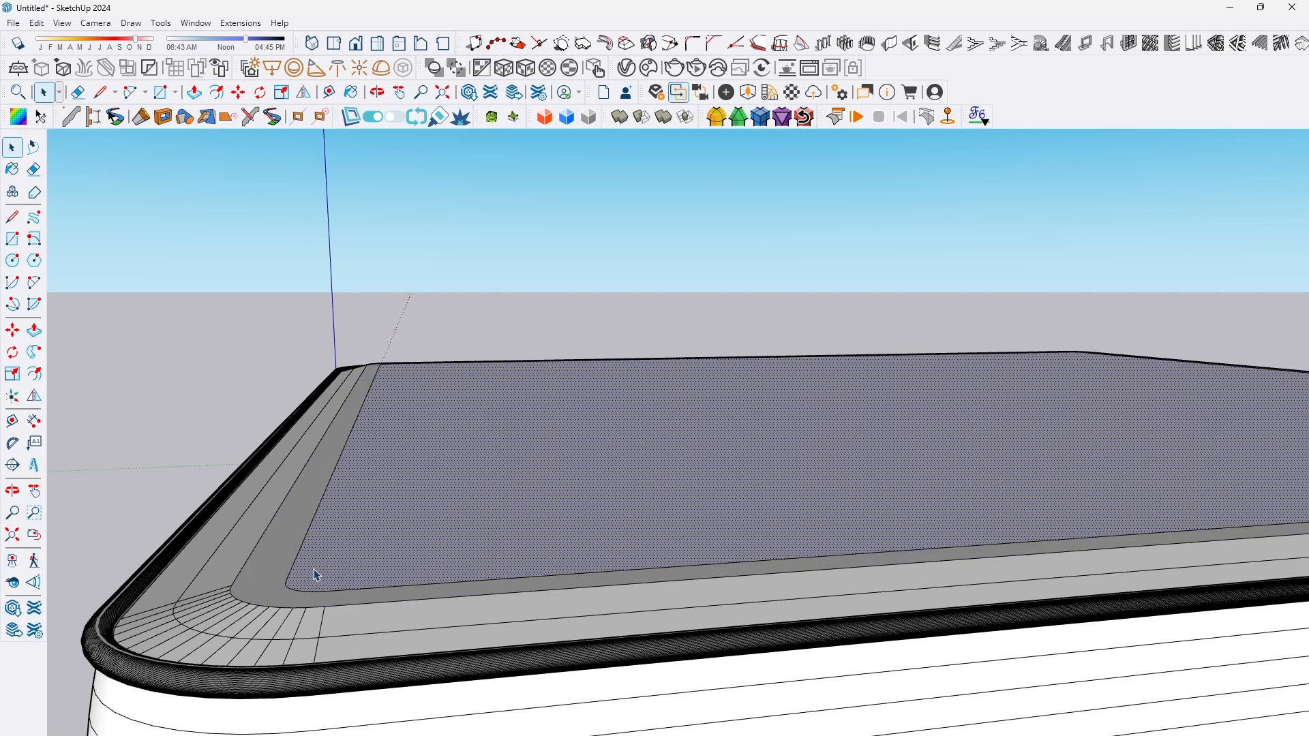
pyautogui.press('m')
pyautogui.click(313, 572)
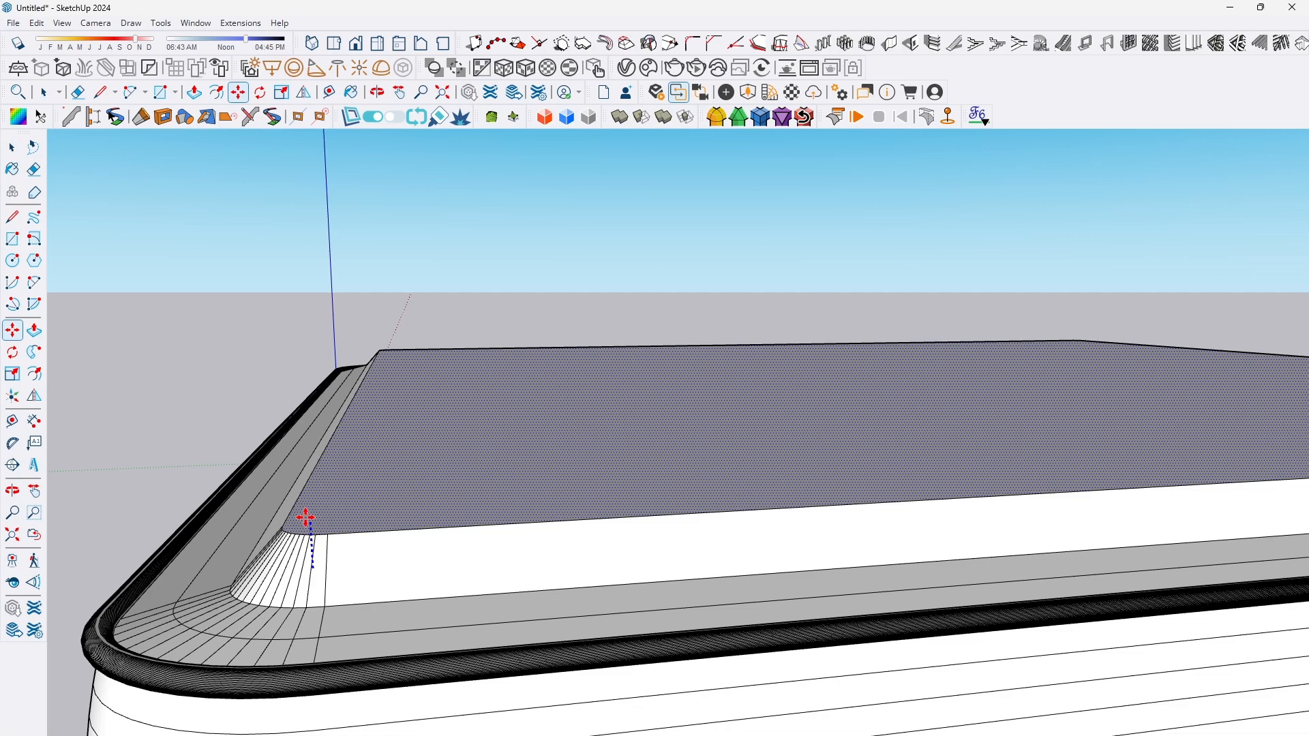
pyautogui.press('Escape')
pyautogui.moveTo(320, 508); pyautogui.dragTo(359, 636, button='middle')
pyautogui.scroll(-5, 232, 256)
pyautogui.press('space')
pyautogui.click(232, 256)
# Step: Paint all of the cushion's connected geometry with a new material created from the Fabric048_4K-JPG_Color texture image
pyautogui.moveTo(328, 323); pyautogui.dragTo(925, 497, button='middle')
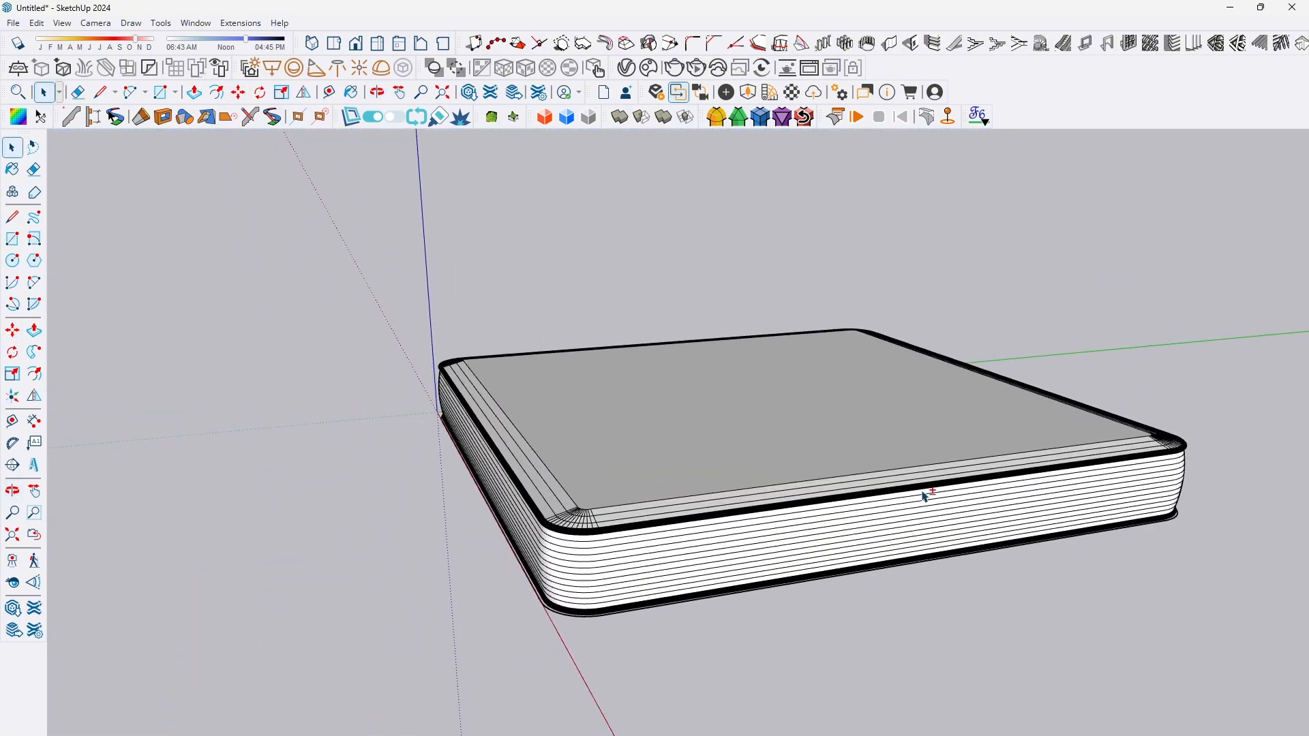
pyautogui.moveTo(970, 458); pyautogui.dragTo(821, 651, button='middle')
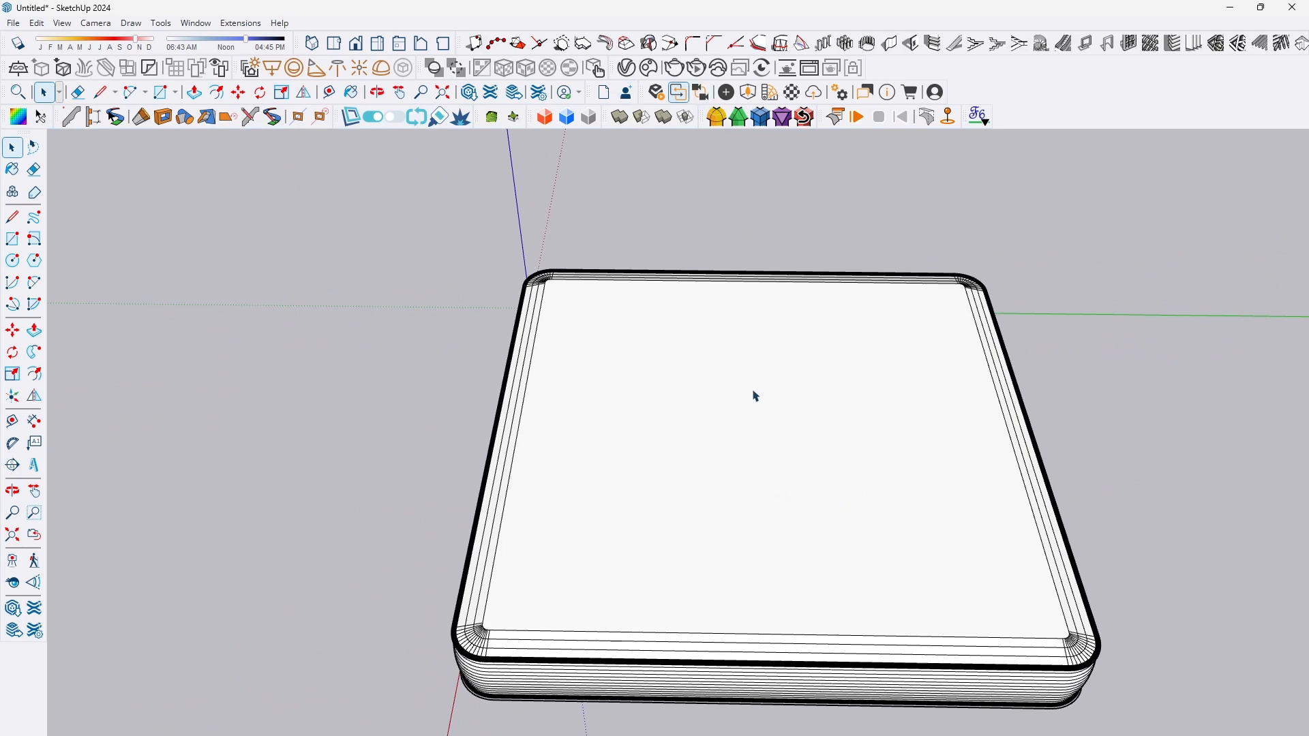
pyautogui.moveTo(755, 397); pyautogui.dragTo(790, 385, button='middle')
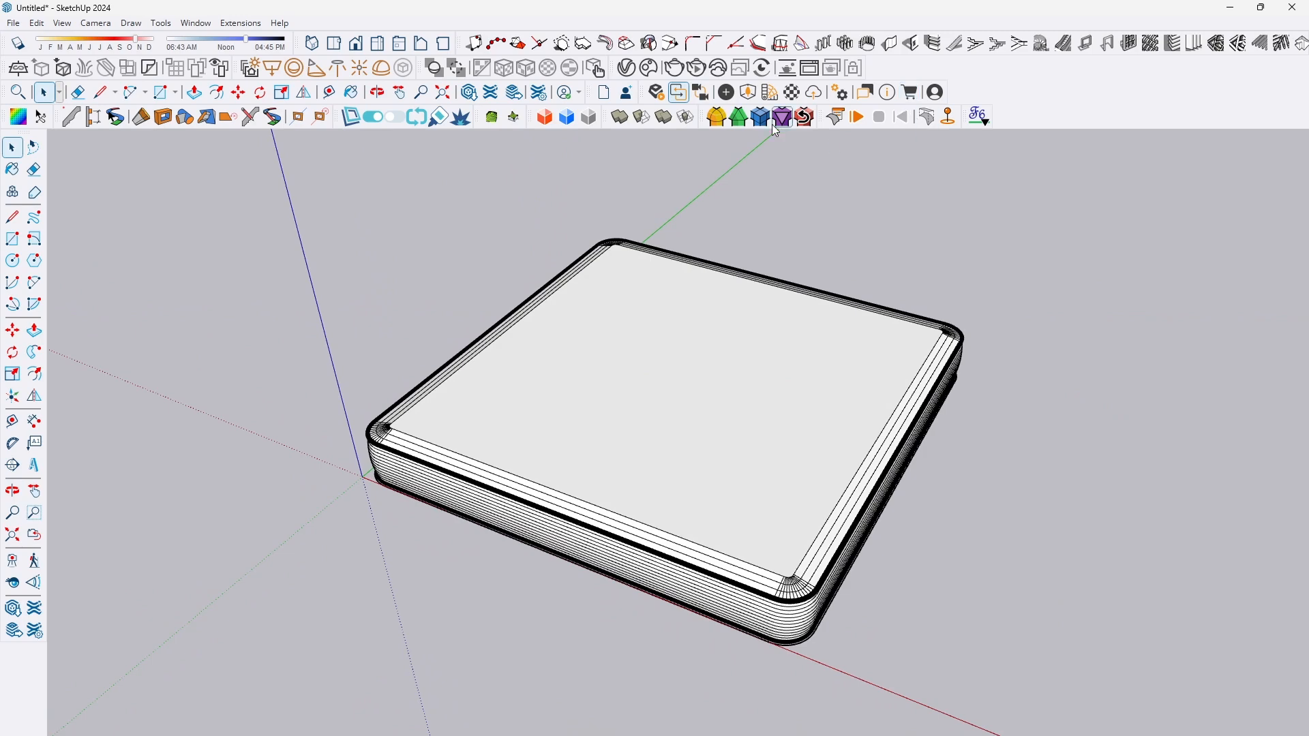
pyautogui.tripleClick(740, 331)
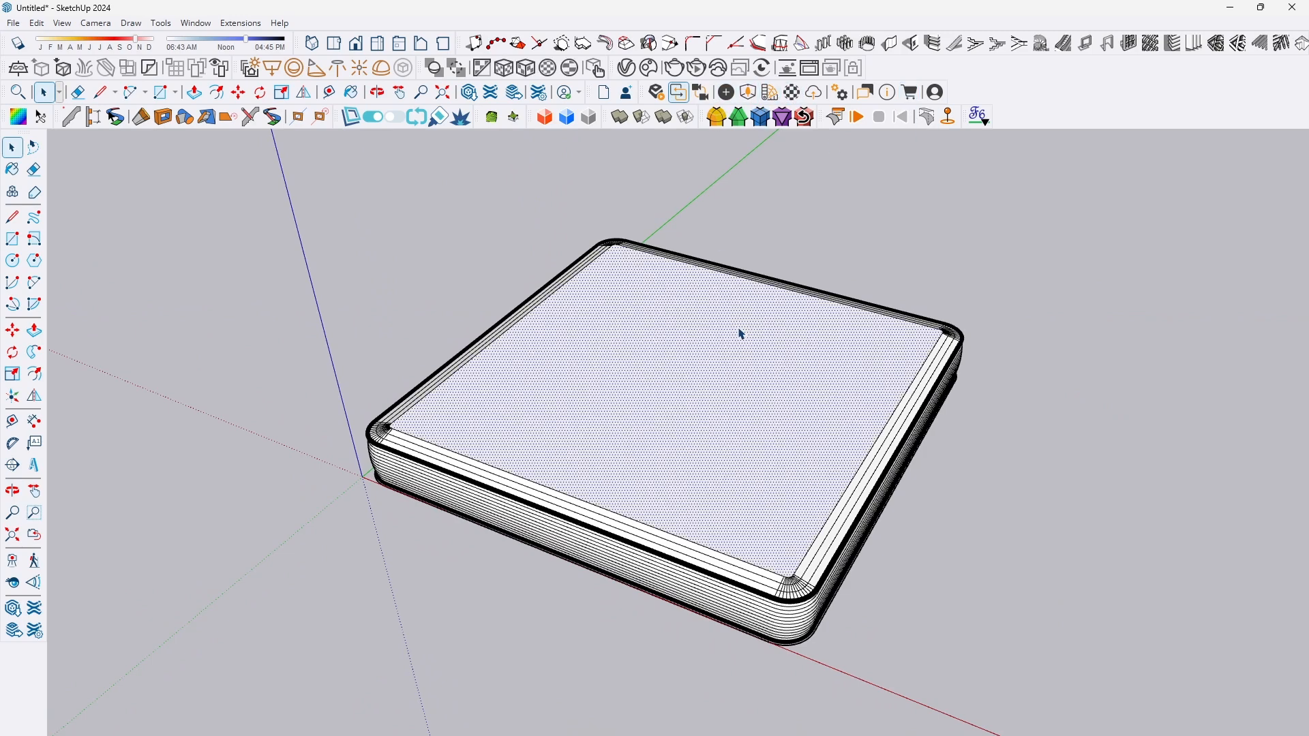
pyautogui.press('b')
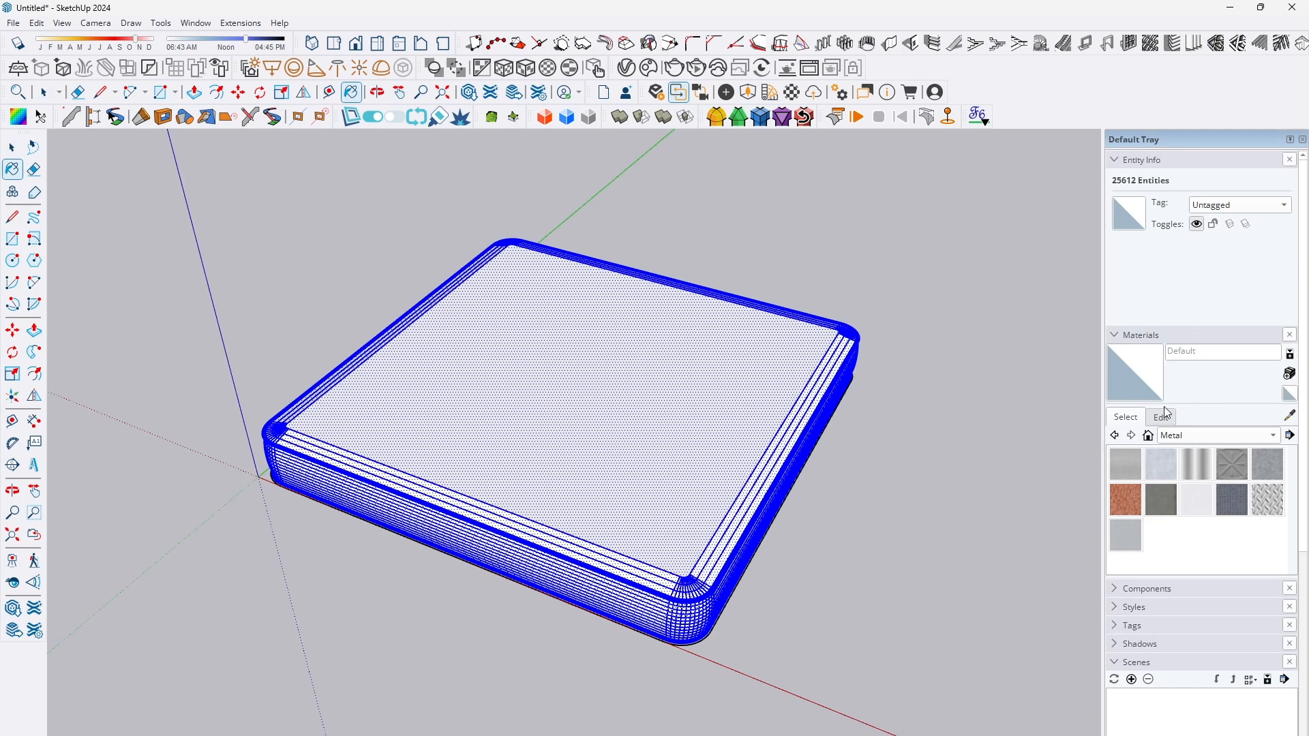
pyautogui.click(1168, 437)
pyautogui.click(1169, 256)
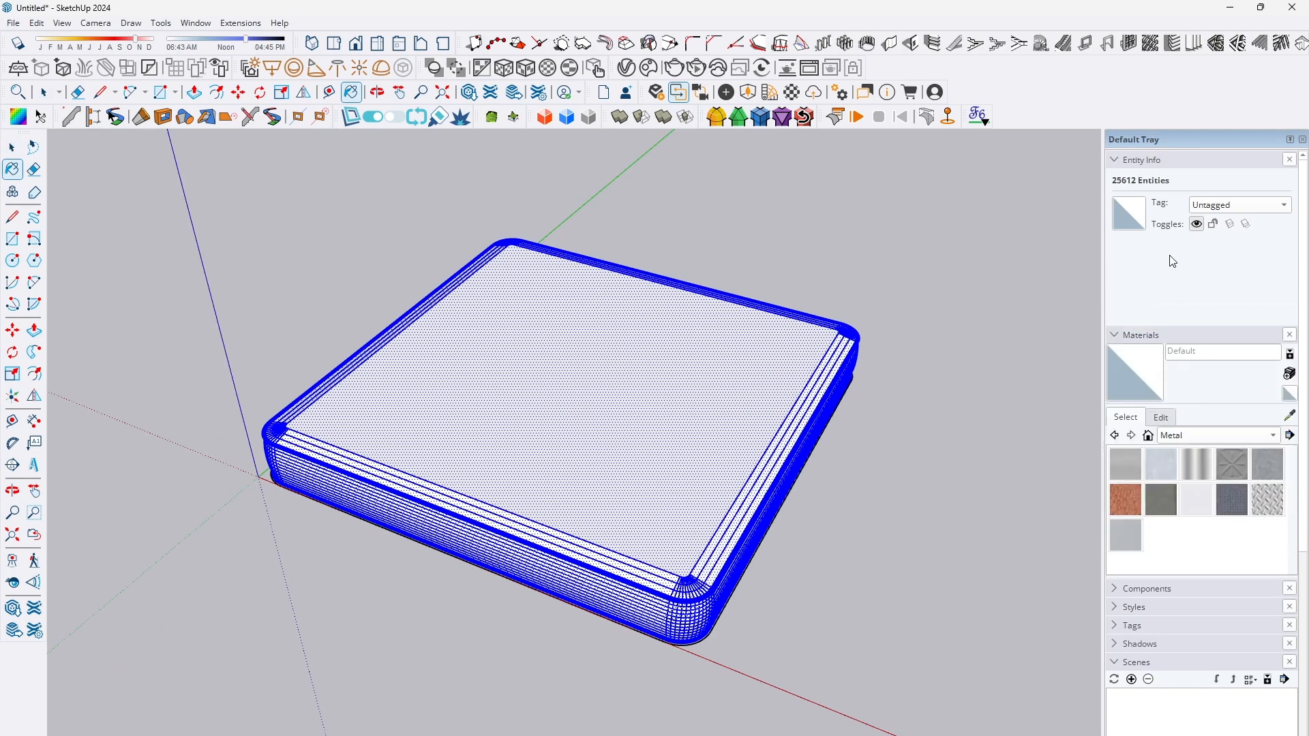
pyautogui.click(1286, 392)
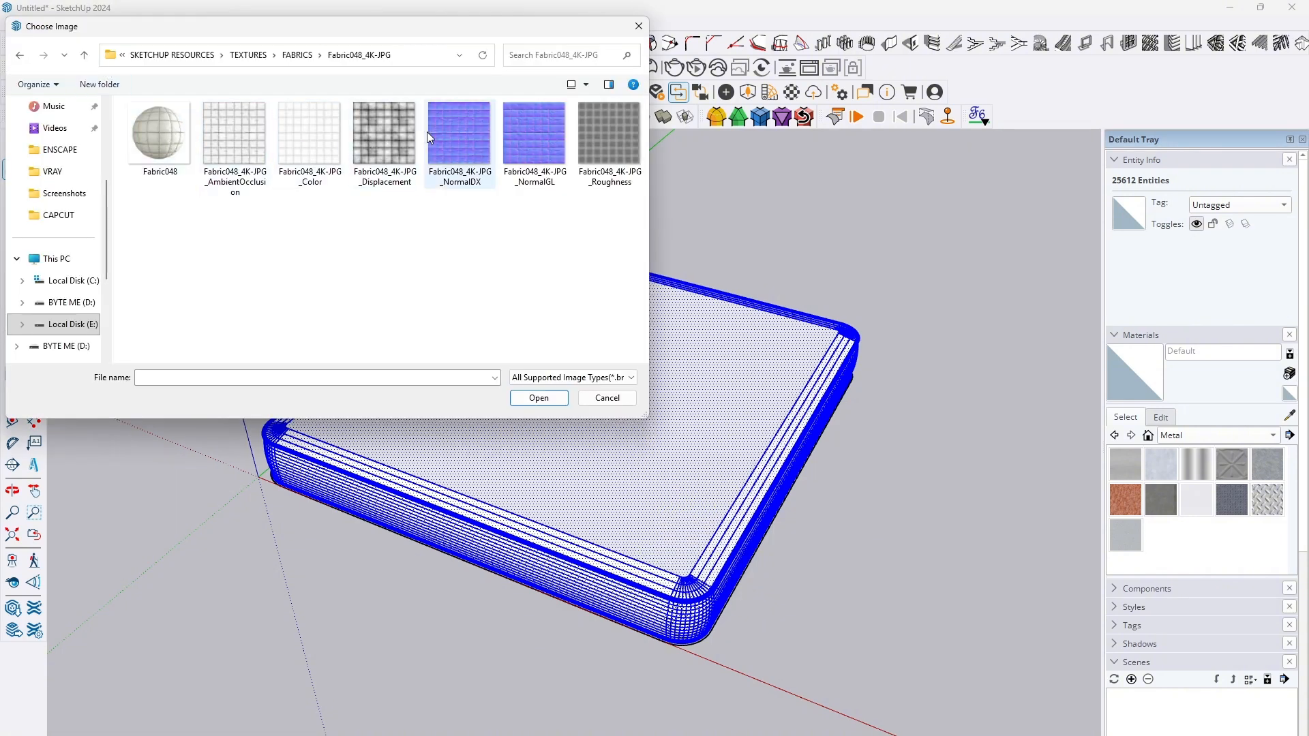
pyautogui.click(308, 139)
pyautogui.click(538, 398)
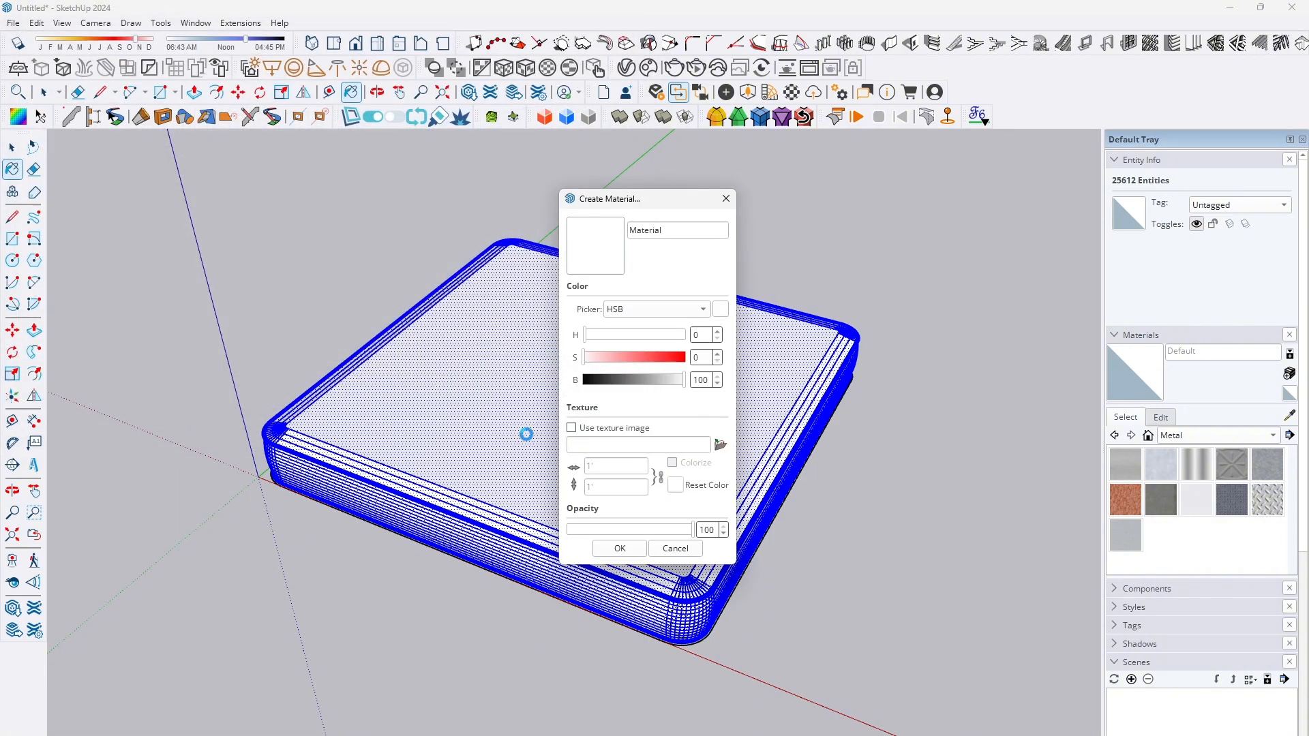
pyautogui.click(620, 549)
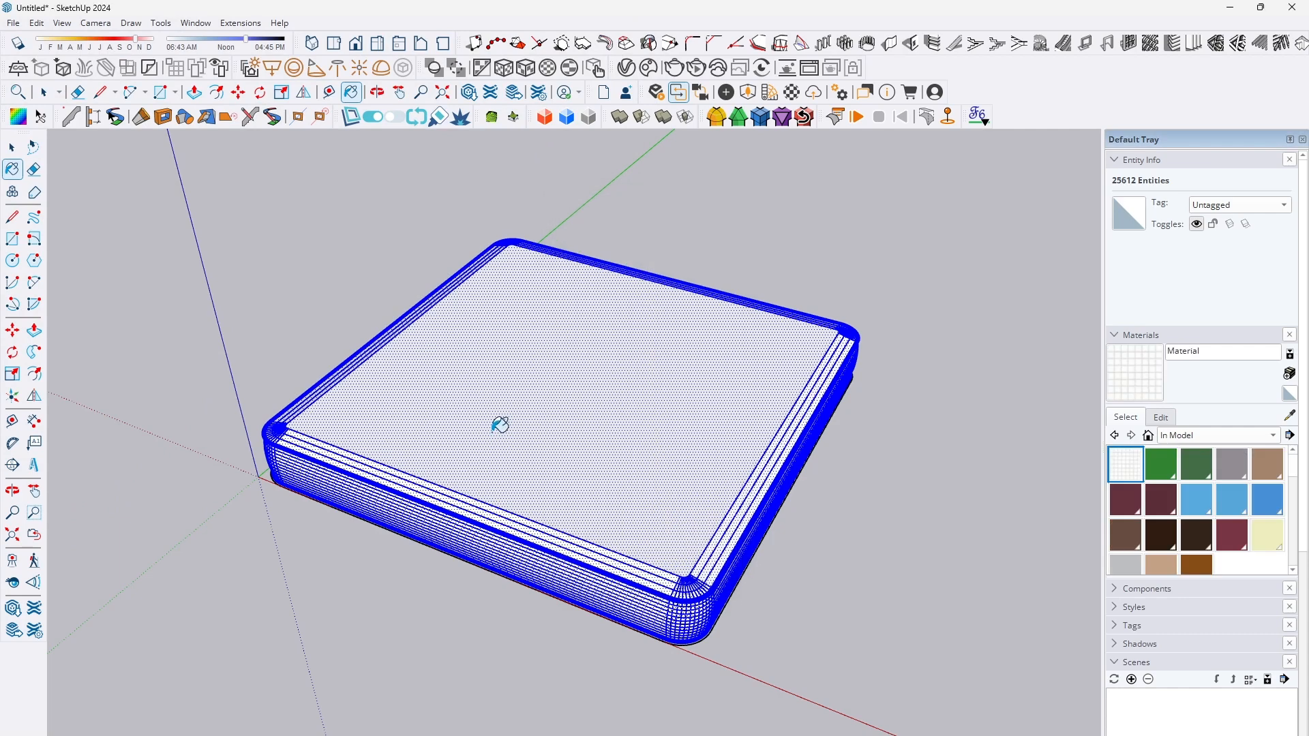
pyautogui.click(535, 419)
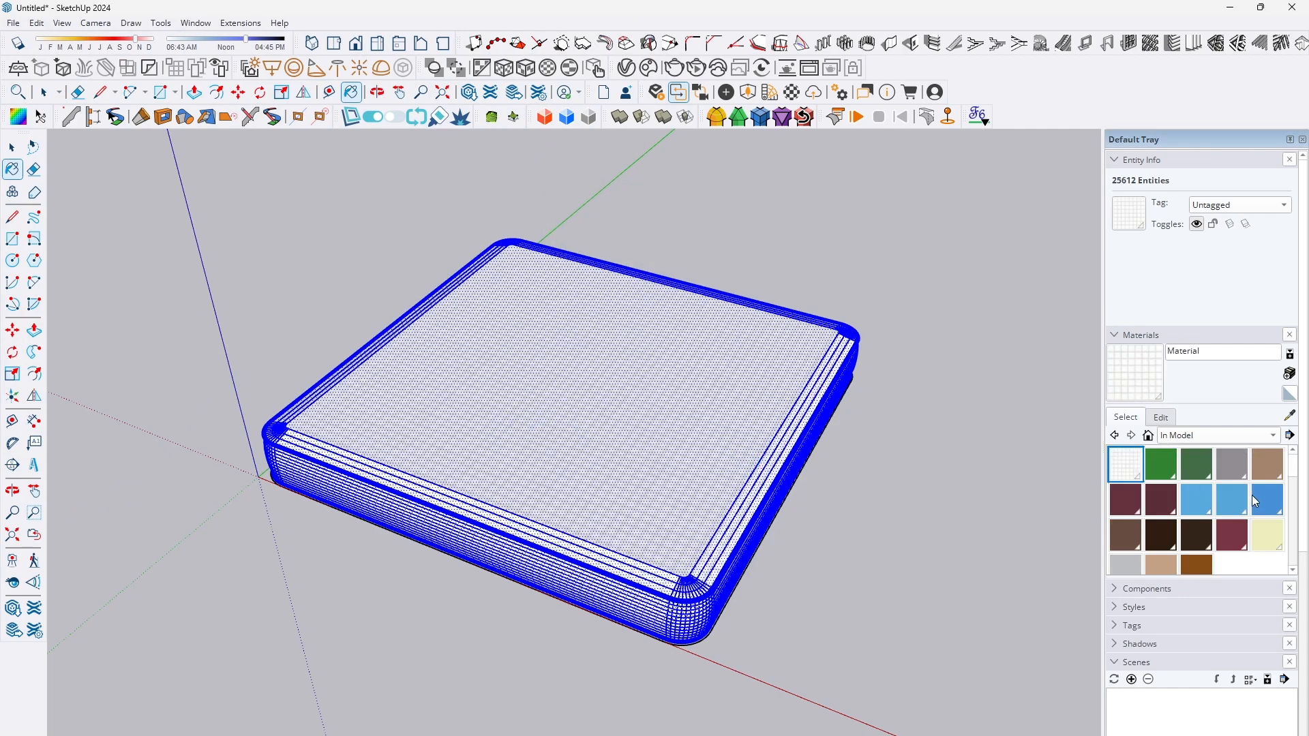
# Step: Set the fabric material's texture width to 4'
pyautogui.doubleClick(1152, 456)
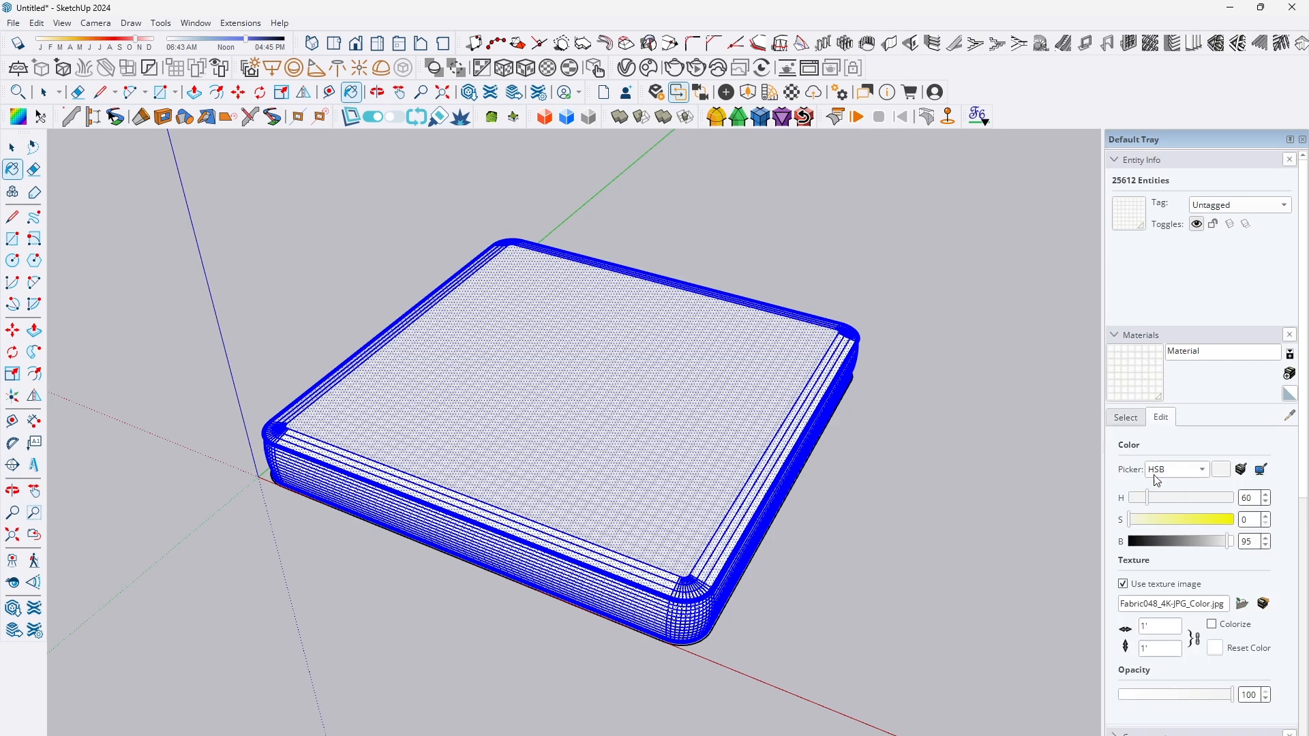
pyautogui.click(1140, 629)
pyautogui.write("4'")
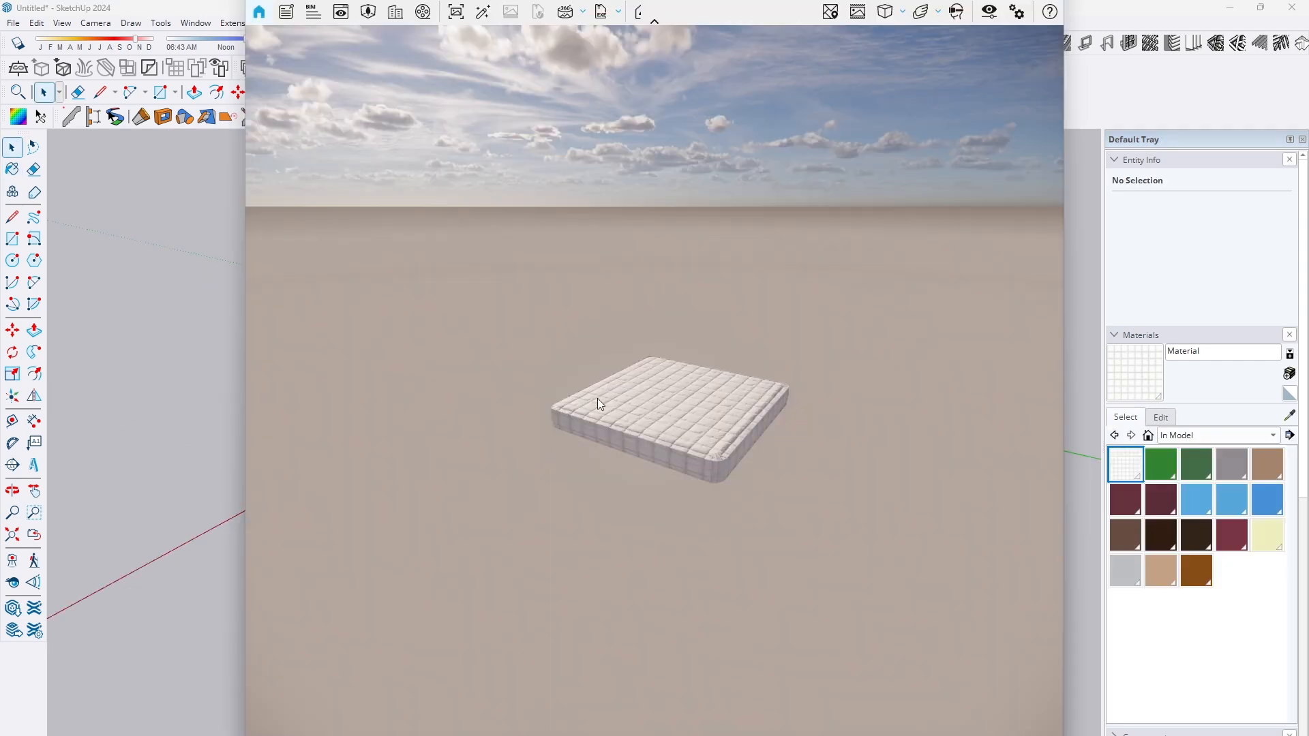
# Step: In the Enscape render window, examine the quilted fabric's scale and relief on the mattress top, sides and corners
pyautogui.scroll(3, 676, 456)
pyautogui.moveTo(677, 456); pyautogui.dragTo(484, 349, button='right')
pyautogui.moveTo(989, 471); pyautogui.dragTo(914, 491, button='right')
pyautogui.scroll(2, 968, 542)
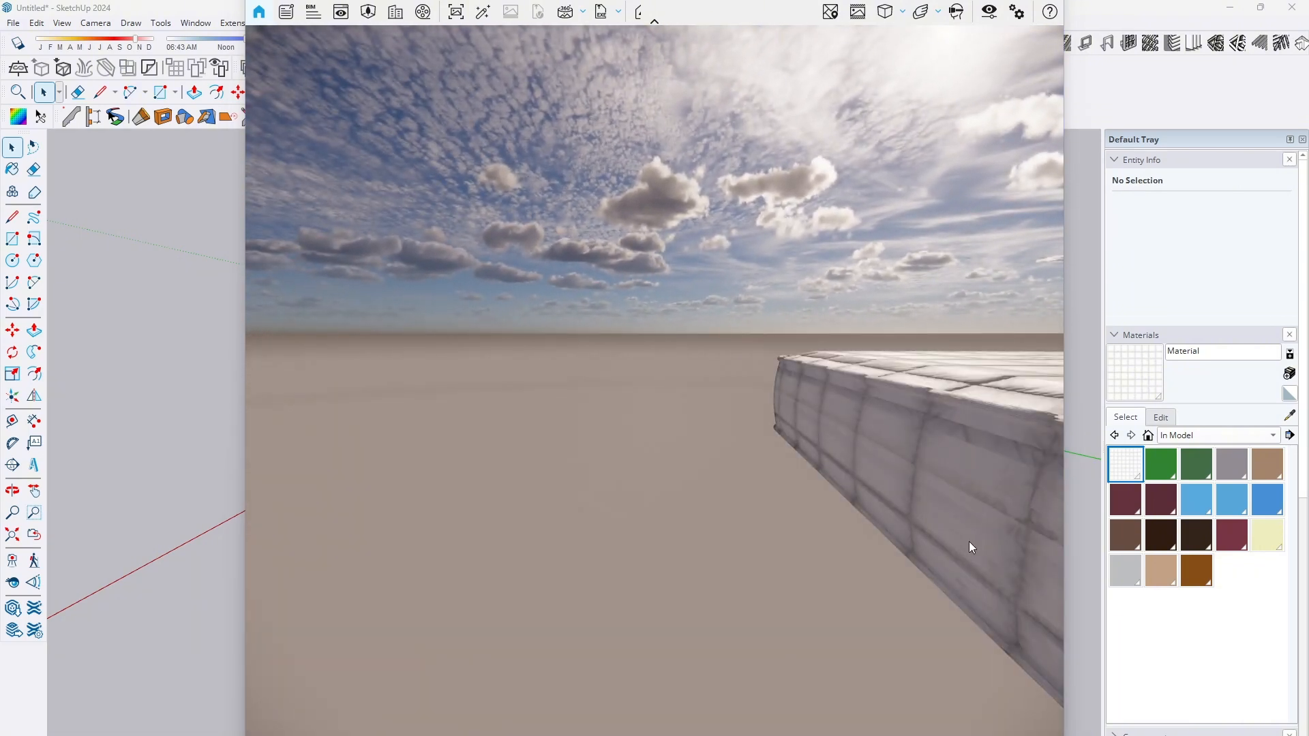
pyautogui.moveTo(968, 541); pyautogui.dragTo(846, 641, button='middle')
pyautogui.moveTo(828, 476); pyautogui.dragTo(818, 531, button='right')
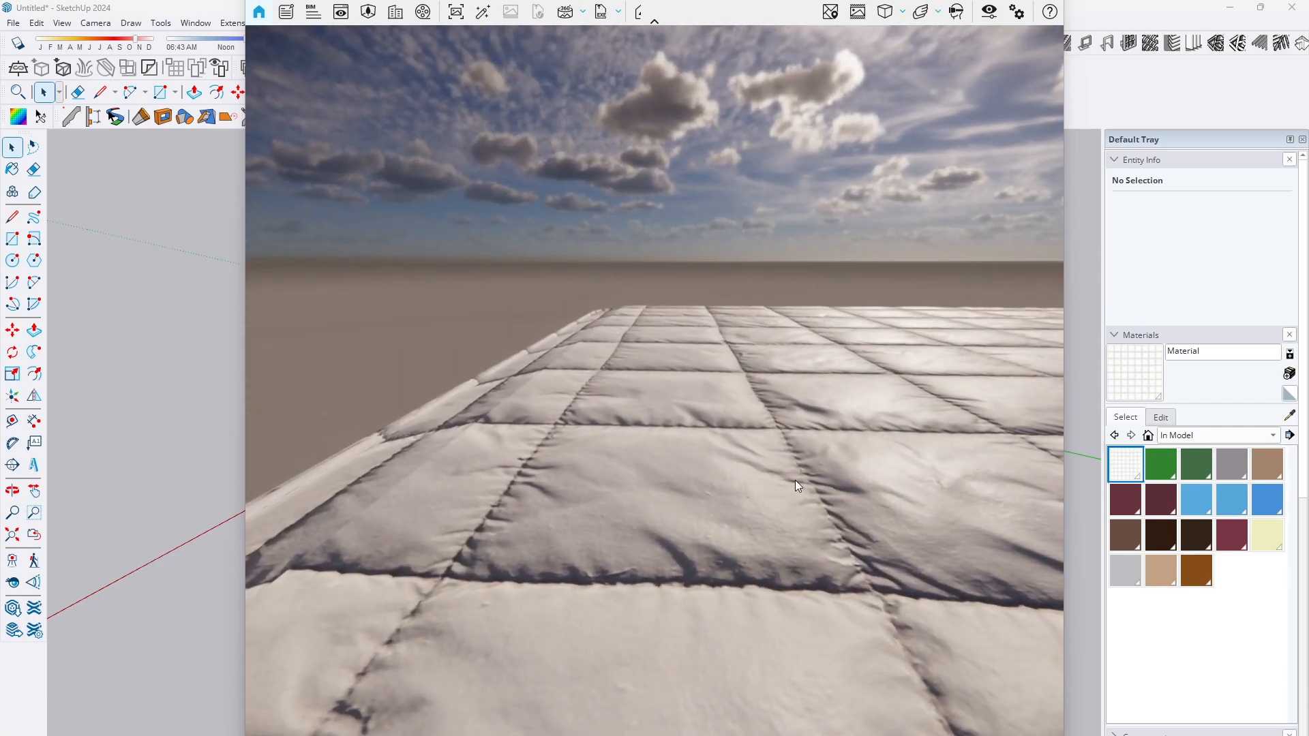
pyautogui.scroll(-5, 828, 476)
pyautogui.moveTo(828, 476); pyautogui.dragTo(757, 406, button='right')
pyautogui.scroll(5, 812, 461)
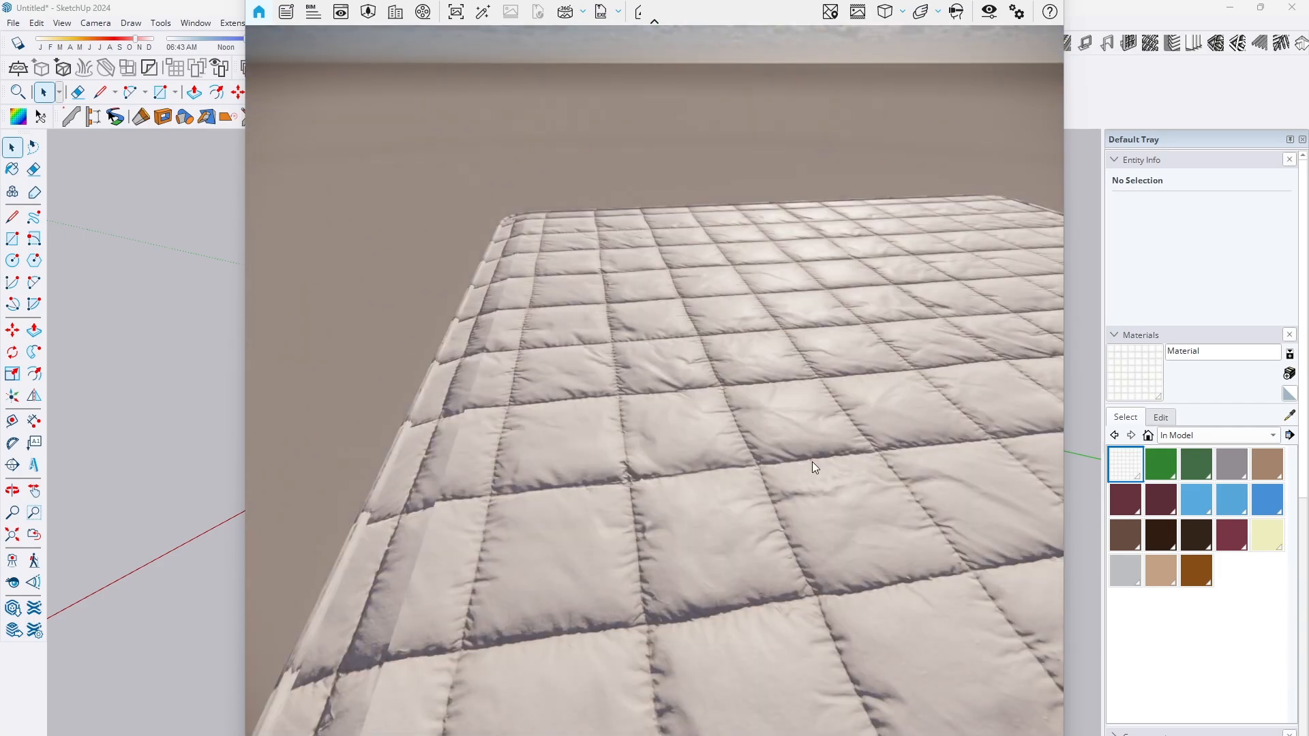
pyautogui.moveTo(812, 460); pyautogui.dragTo(816, 351, button='right')
pyautogui.scroll(-6, 812, 459)
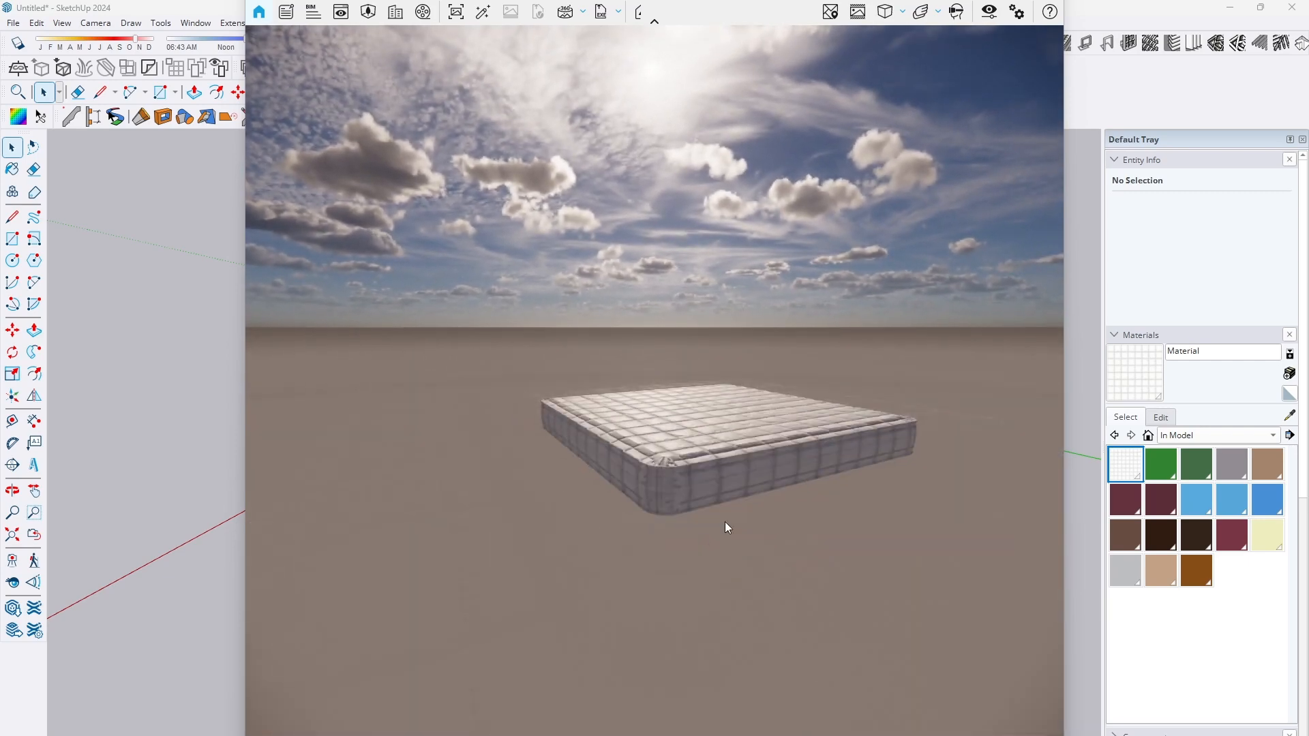
pyautogui.moveTo(725, 522); pyautogui.dragTo(717, 569, button='right')
pyautogui.moveTo(714, 464); pyautogui.dragTo(770, 483, button='middle')
pyautogui.moveTo(685, 453); pyautogui.dragTo(877, 540, button='right')
pyautogui.moveTo(802, 557)
pyautogui.mouseDown(button='right')
pyautogui.moveTo(729, 563)
pyautogui.moveTo(648, 607)
pyautogui.moveTo(614, 660)
pyautogui.moveTo(559, 669)
pyautogui.mouseUp(button='right')
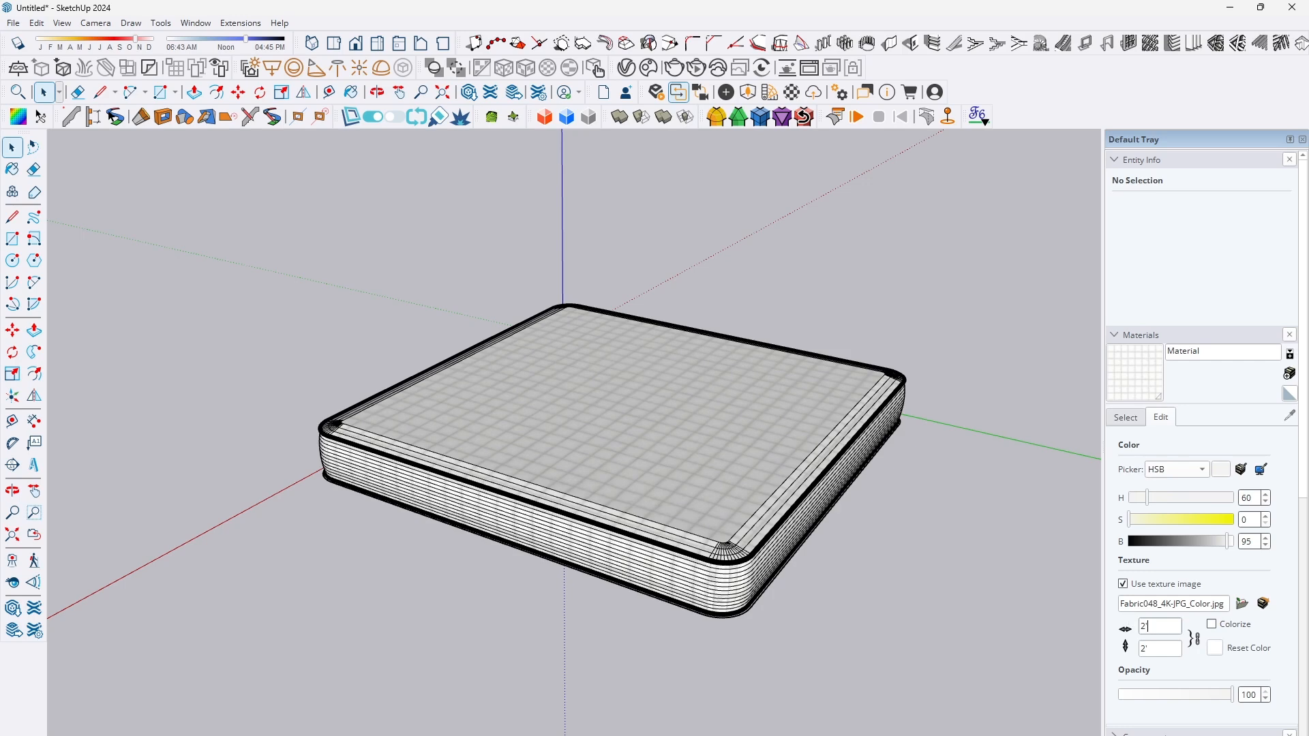
# Step: Return to the Enscape render and inspect the 2' fabric texture on the mattress sides, piping, corner and top
pyautogui.click(956, 735)
pyautogui.click(1024, 714)
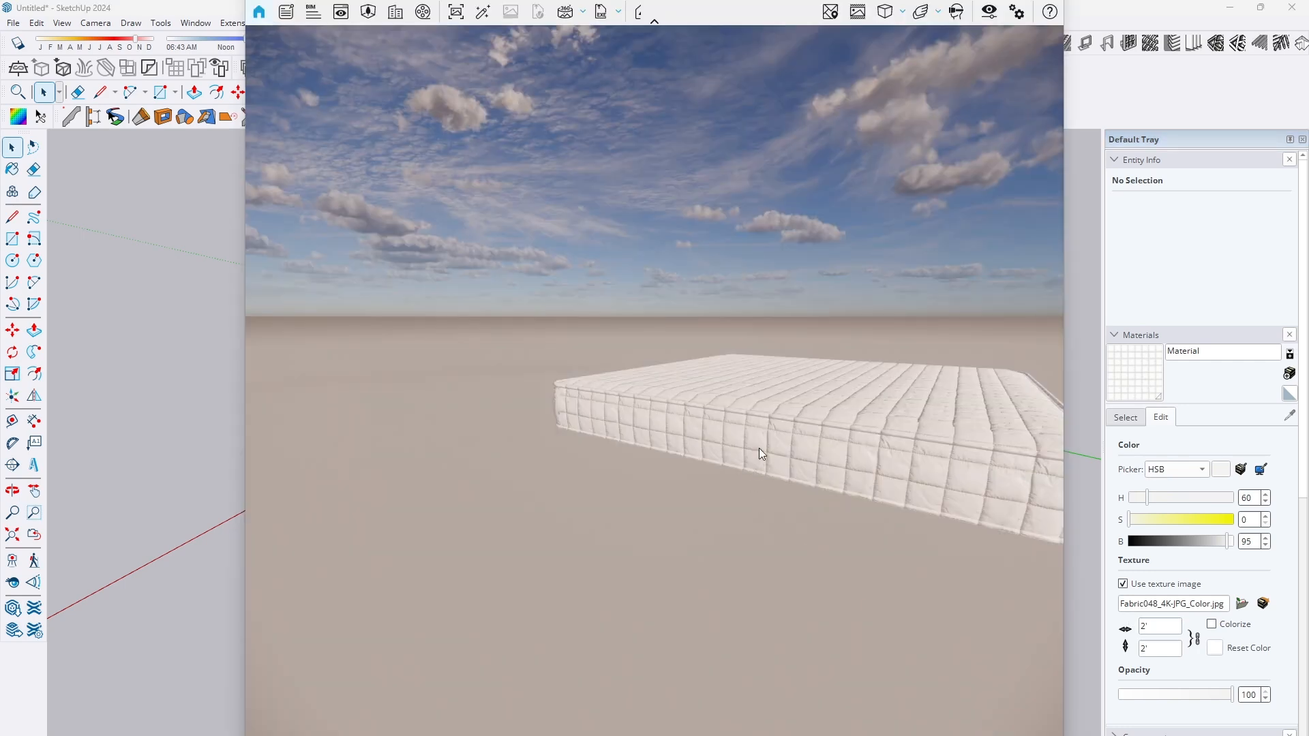
pyautogui.moveTo(880, 492); pyautogui.dragTo(747, 488, button='right')
pyautogui.moveTo(747, 488); pyautogui.dragTo(365, 439, button='middle')
pyautogui.scroll(-3, 366, 439)
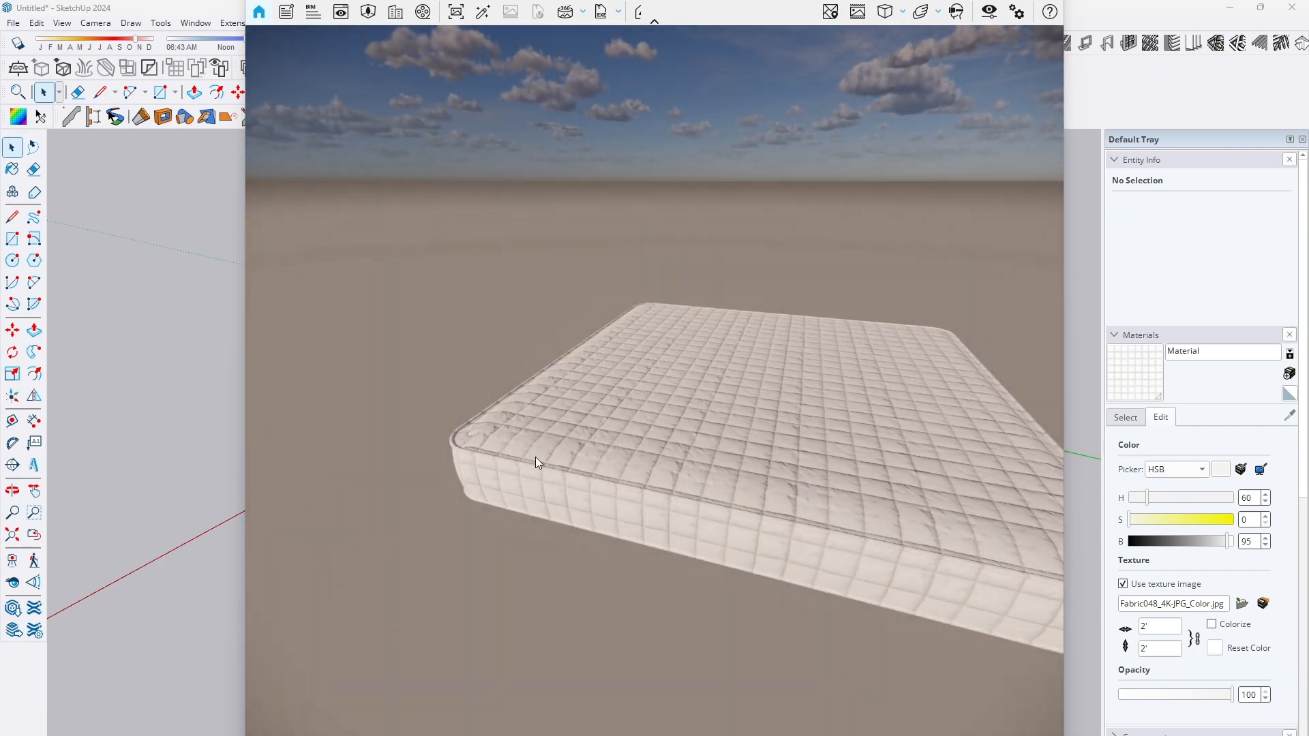
pyautogui.scroll(2, 534, 457)
pyautogui.moveTo(566, 463); pyautogui.dragTo(811, 297, button='right')
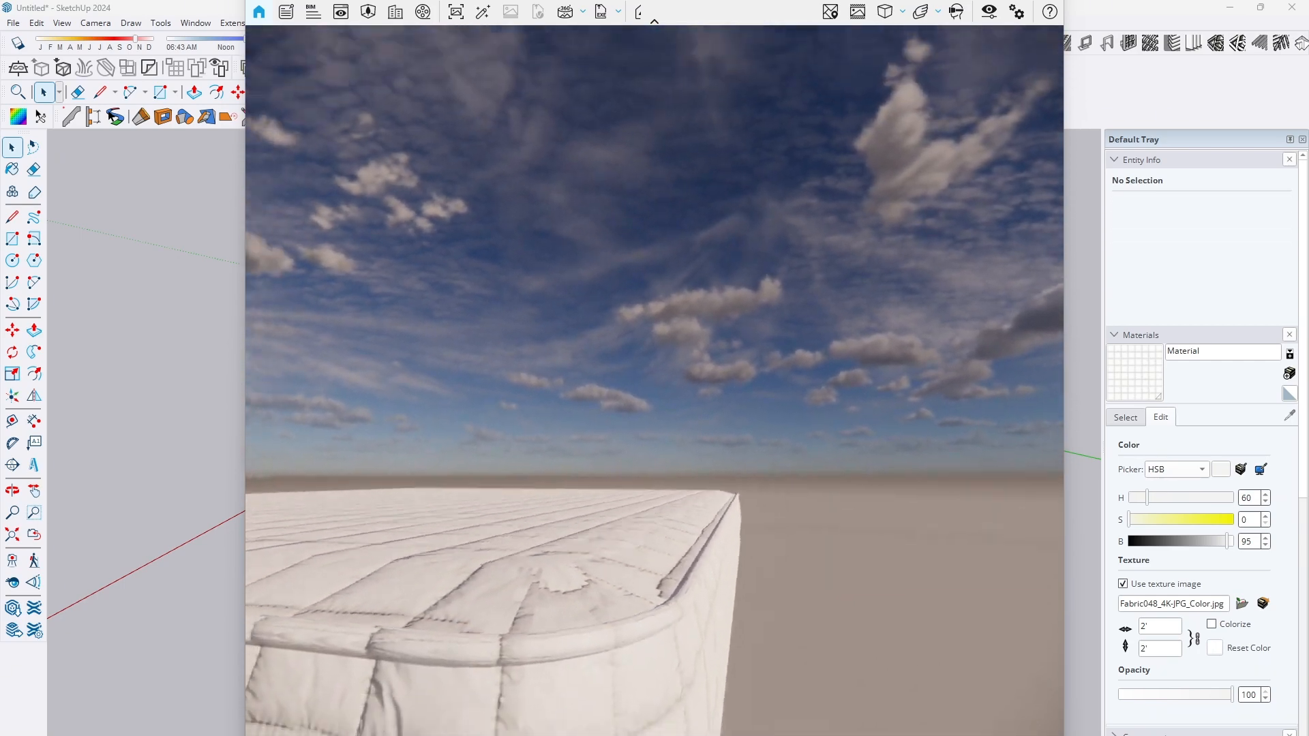
pyautogui.moveTo(880, 587); pyautogui.dragTo(681, 612, button='right')
pyautogui.scroll(3, 681, 613)
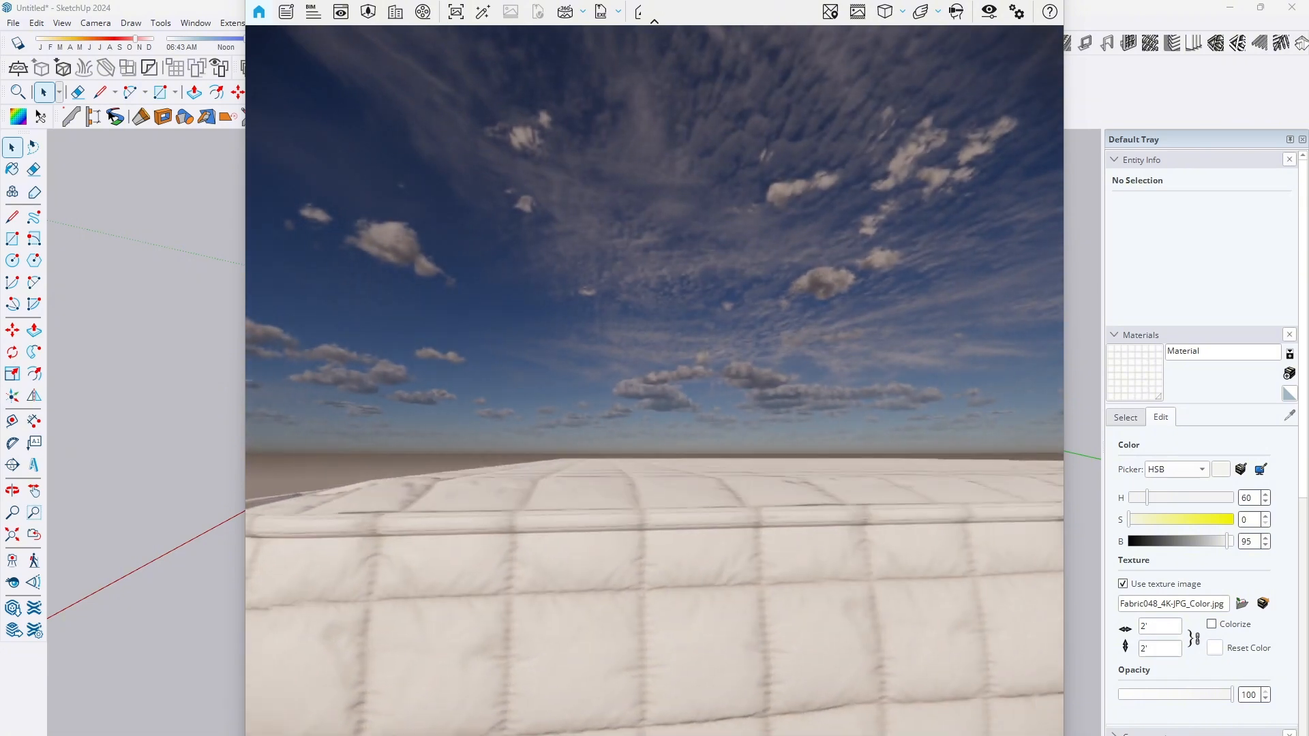
pyautogui.scroll(-4, 717, 628)
pyautogui.moveTo(757, 525); pyautogui.dragTo(807, 626, button='middle')
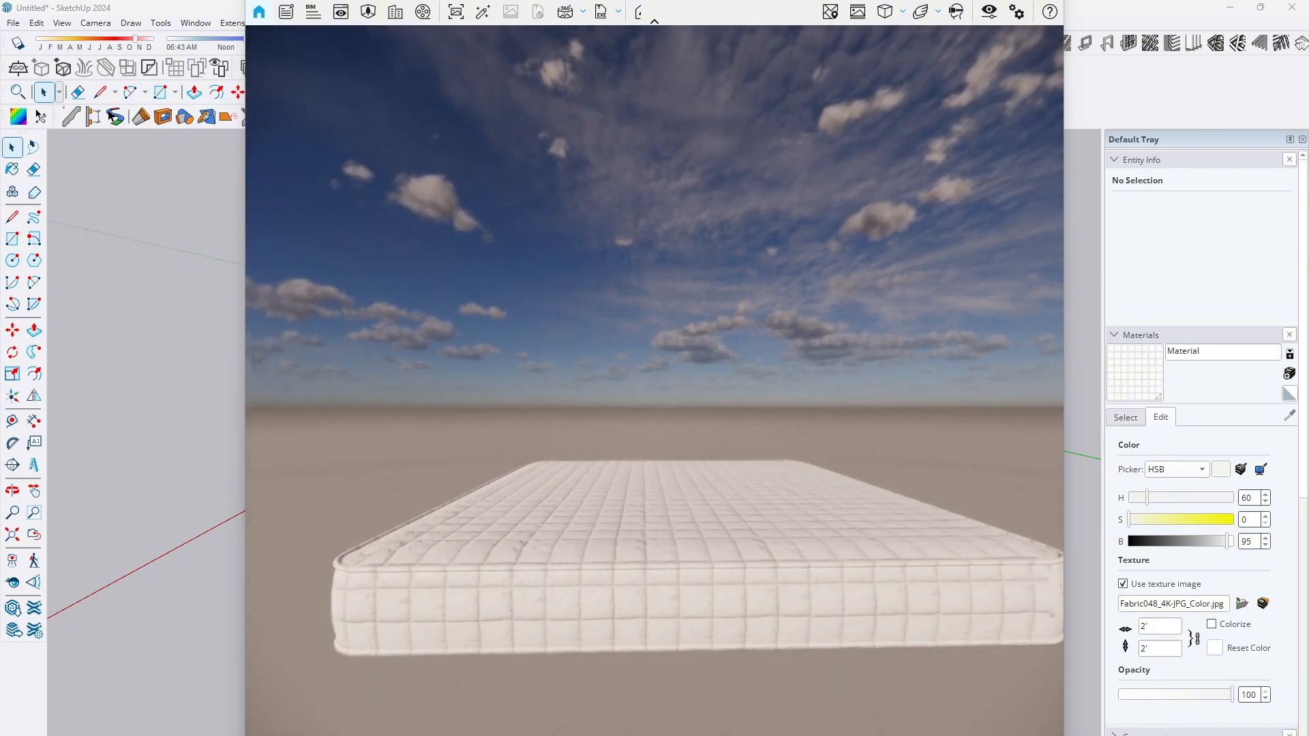